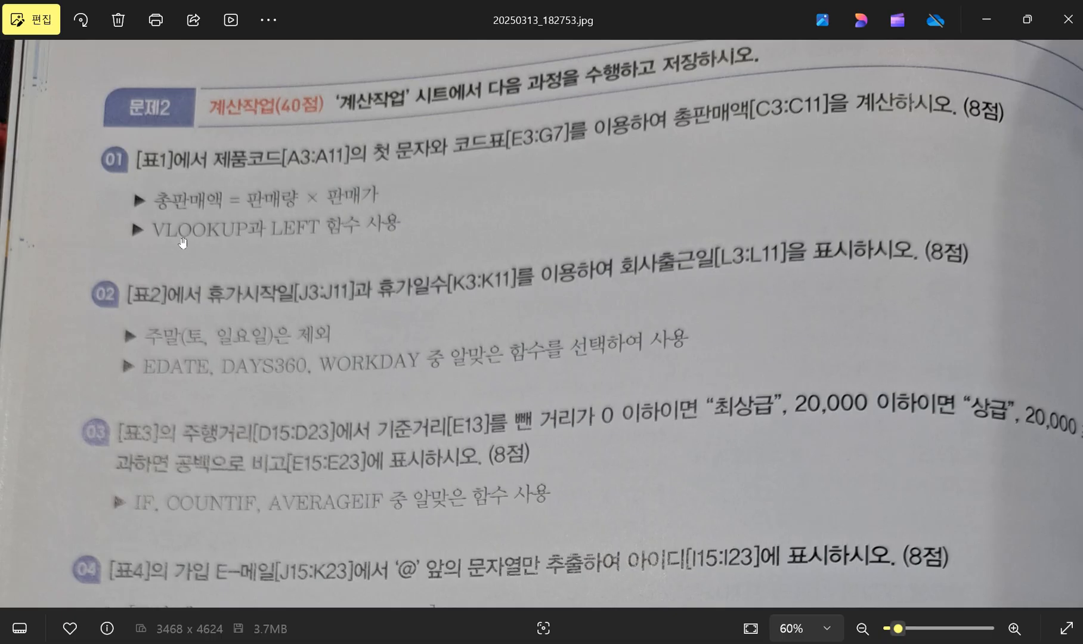
Step: Switch to Excel and begin the total sales formula in C3 as =B3*VLOOKUP(
{"action": "left_click", "coordinate": [987, 22]}
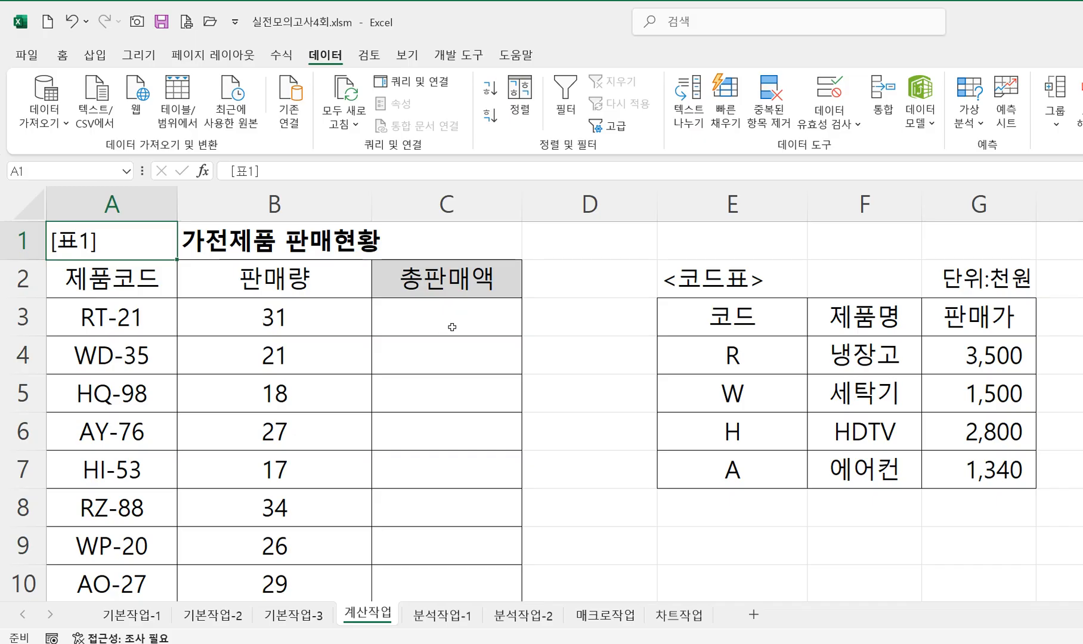
{"action": "left_click", "coordinate": [452, 327]}
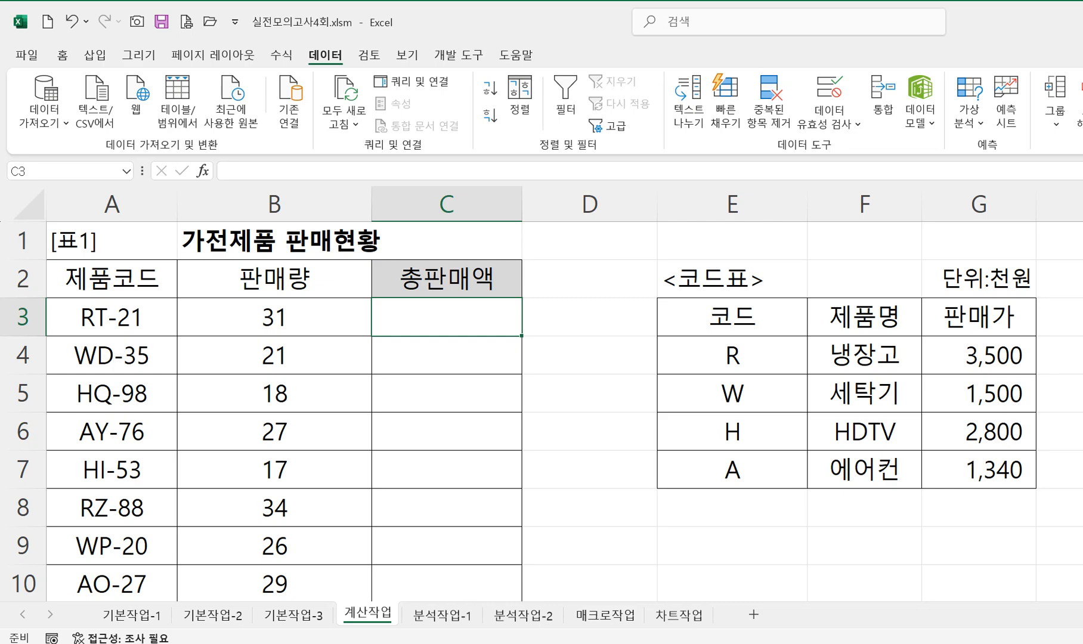
{"action": "type", "text": "="}
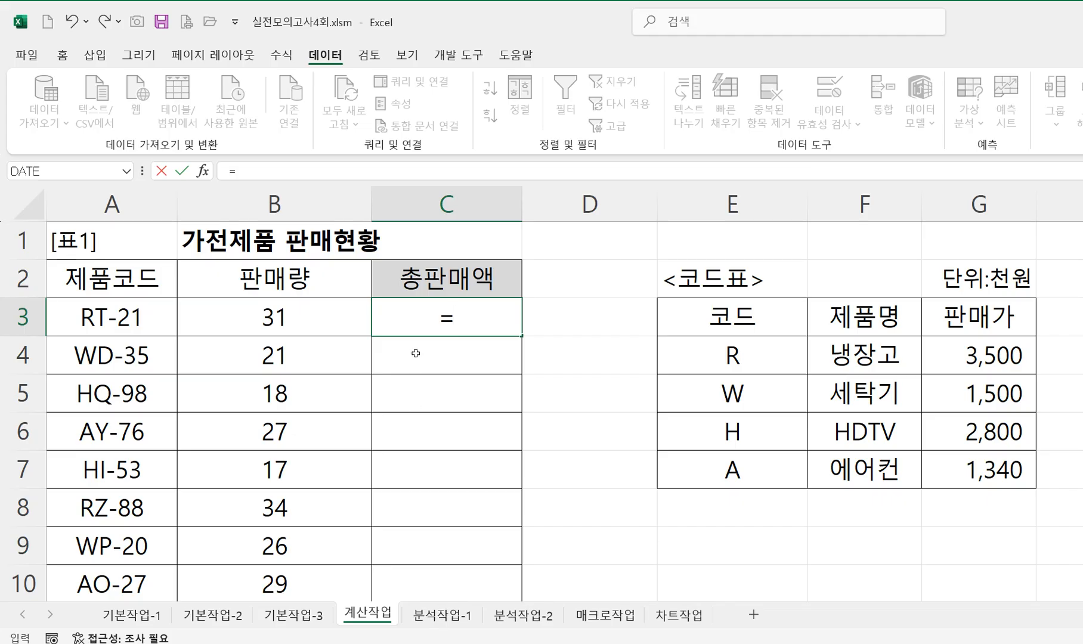
{"action": "left_click", "coordinate": [249, 320]}
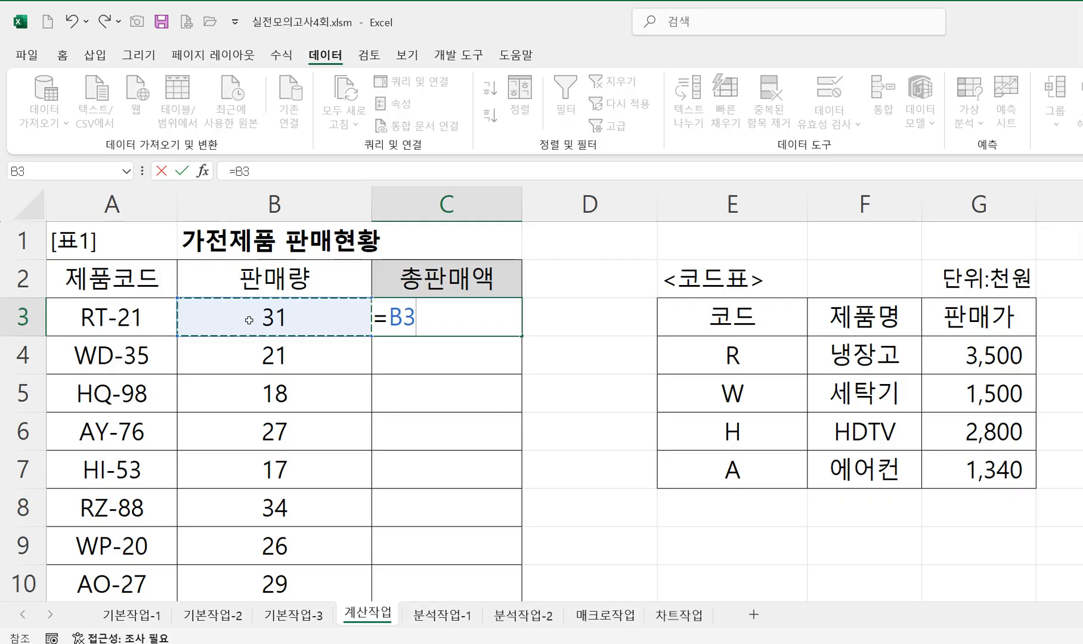
{"action": "type", "text": "*"}
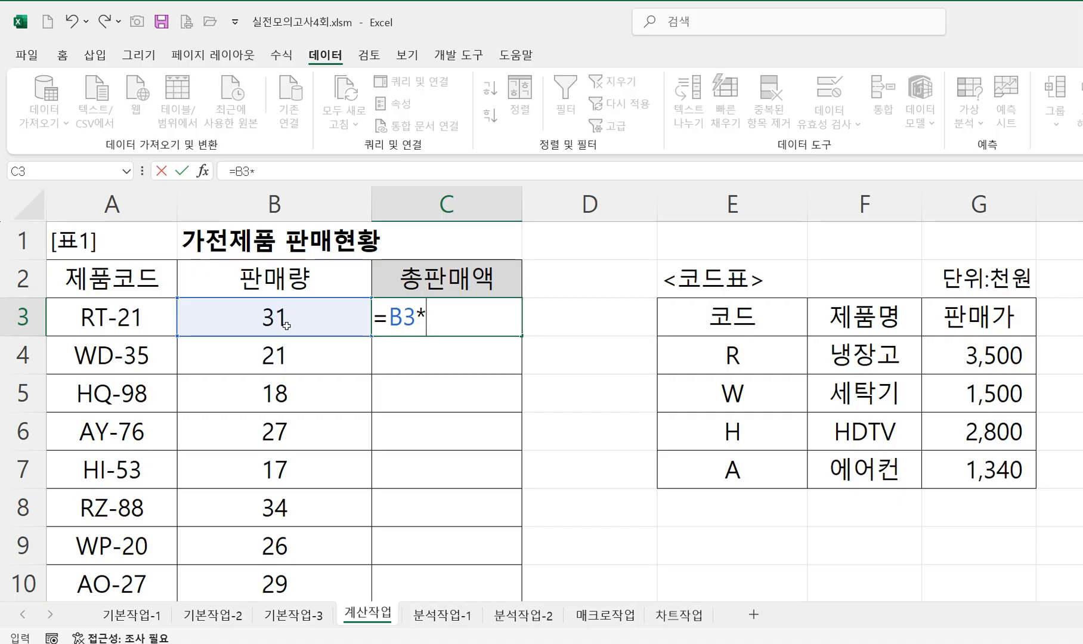
{"action": "type", "text": "v"}
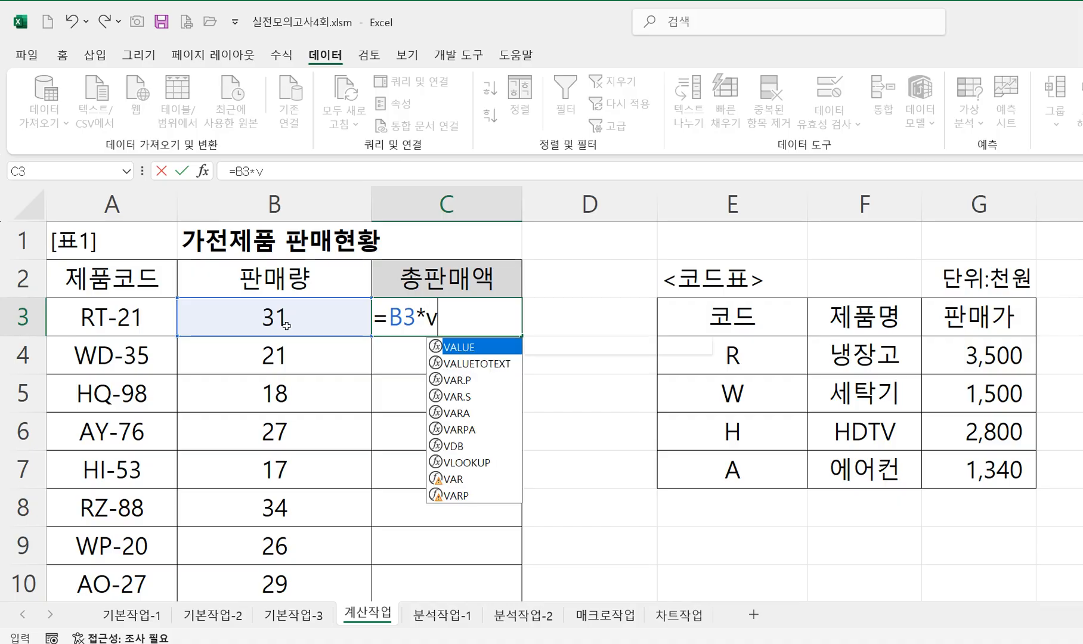
{"action": "double_click", "coordinate": [491, 462]}
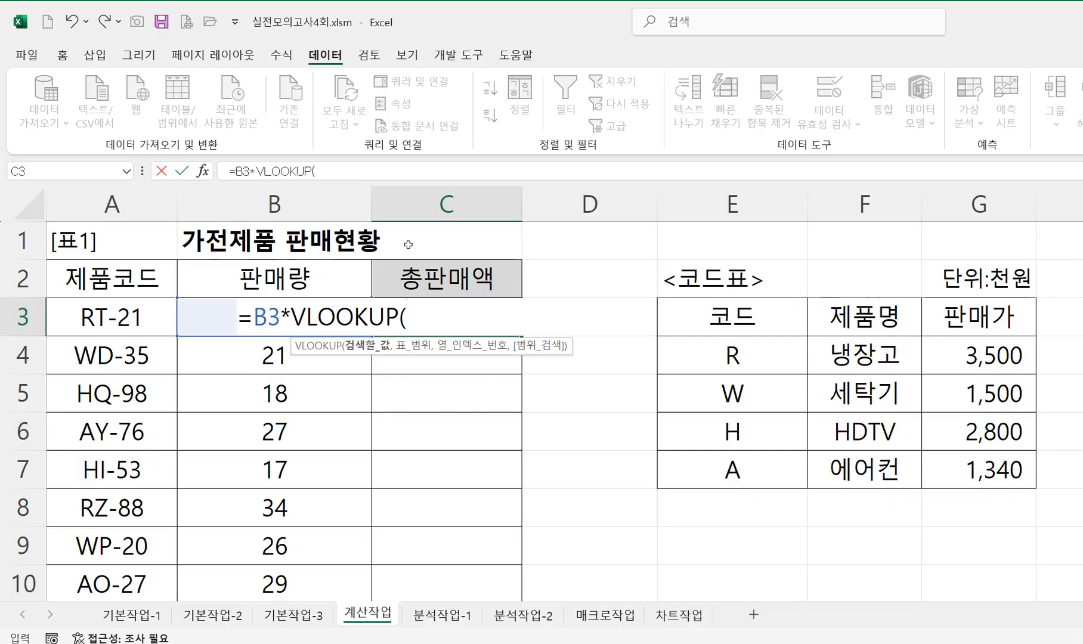
Step: Open the VLOOKUP function arguments and set the lookup value to LEFT(A3,1)
{"action": "left_click", "coordinate": [204, 172]}
{"action": "left_click_drag", "start_coordinate": [571, 173], "coordinate": [756, 215]}
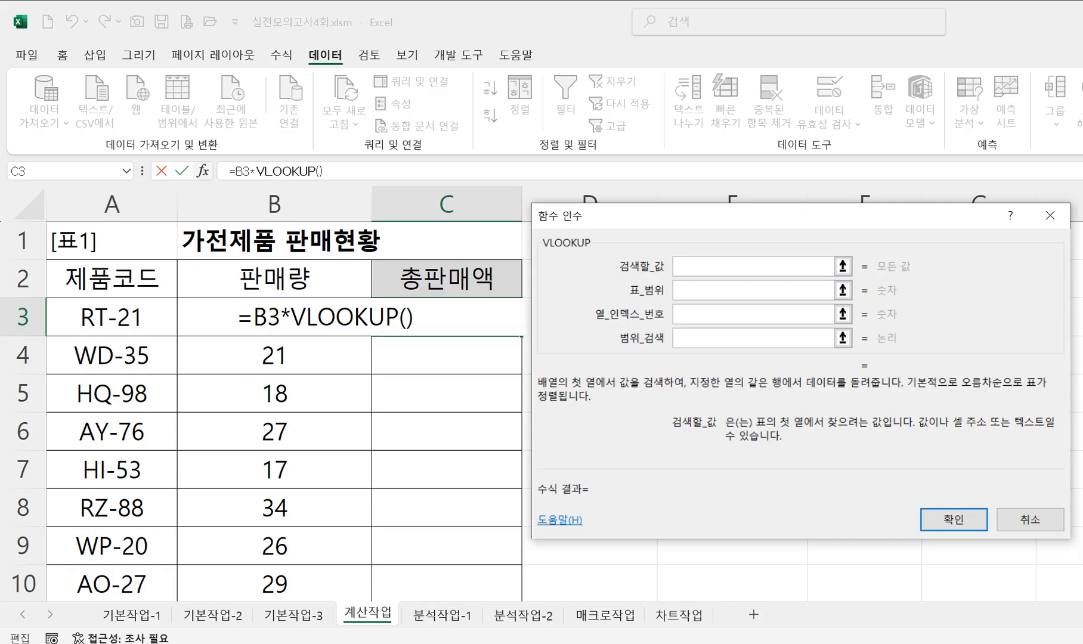
{"action": "type", "text": "le"}
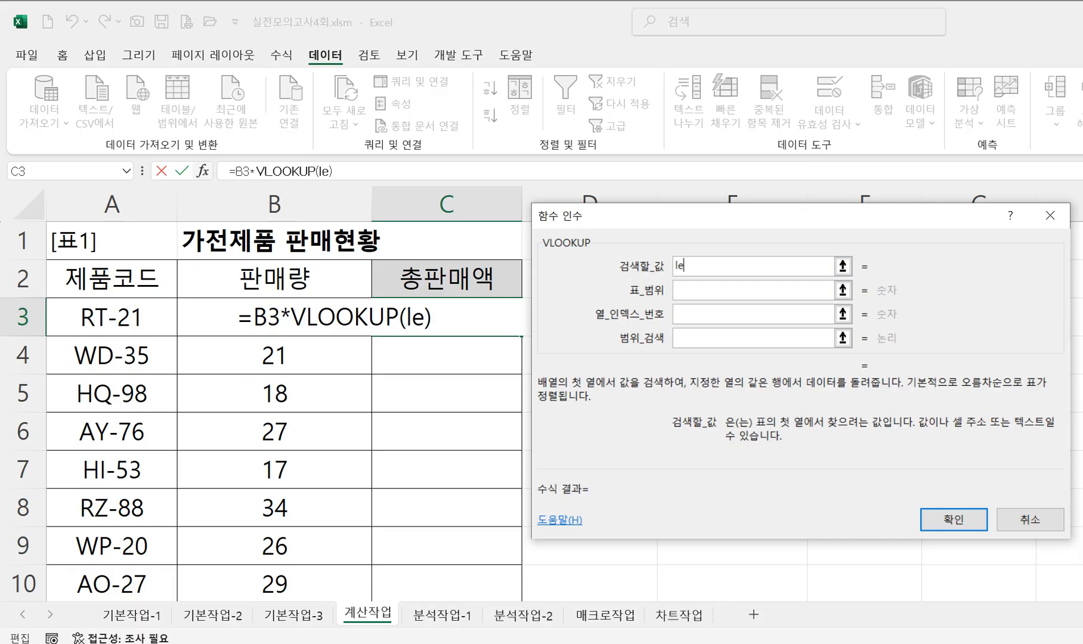
{"action": "type", "text": "ft("}
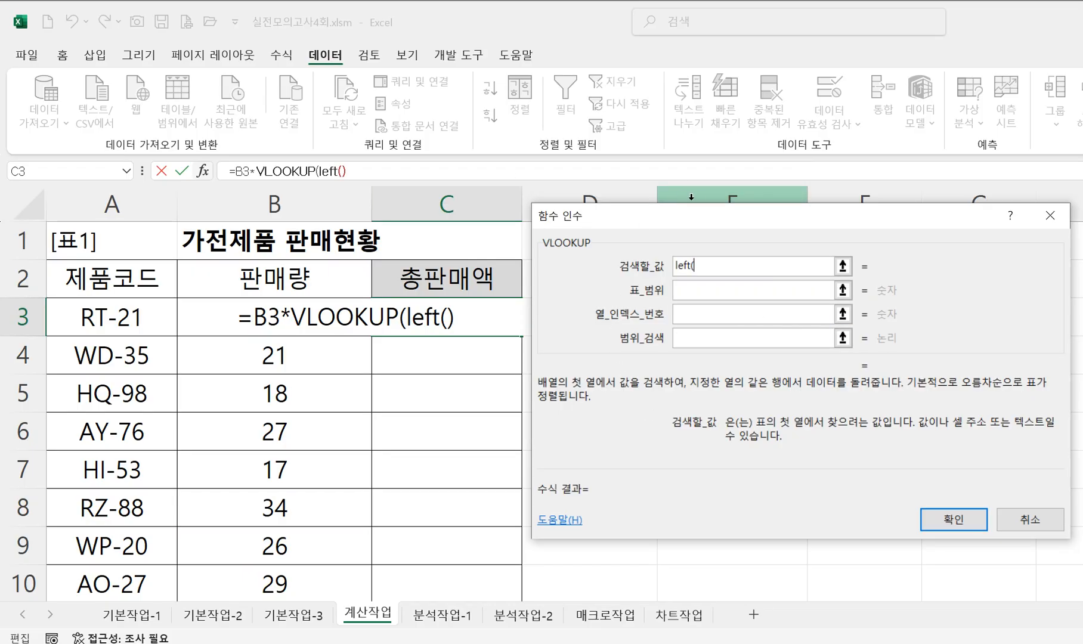
{"action": "left_click", "coordinate": [120, 317]}
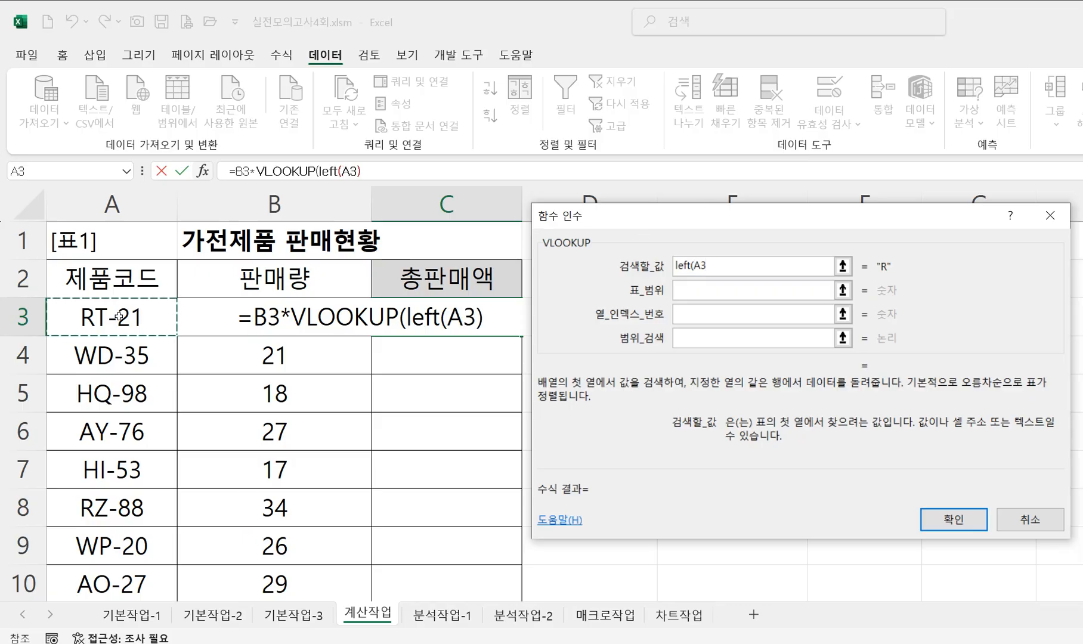
{"action": "type", "text": ","}
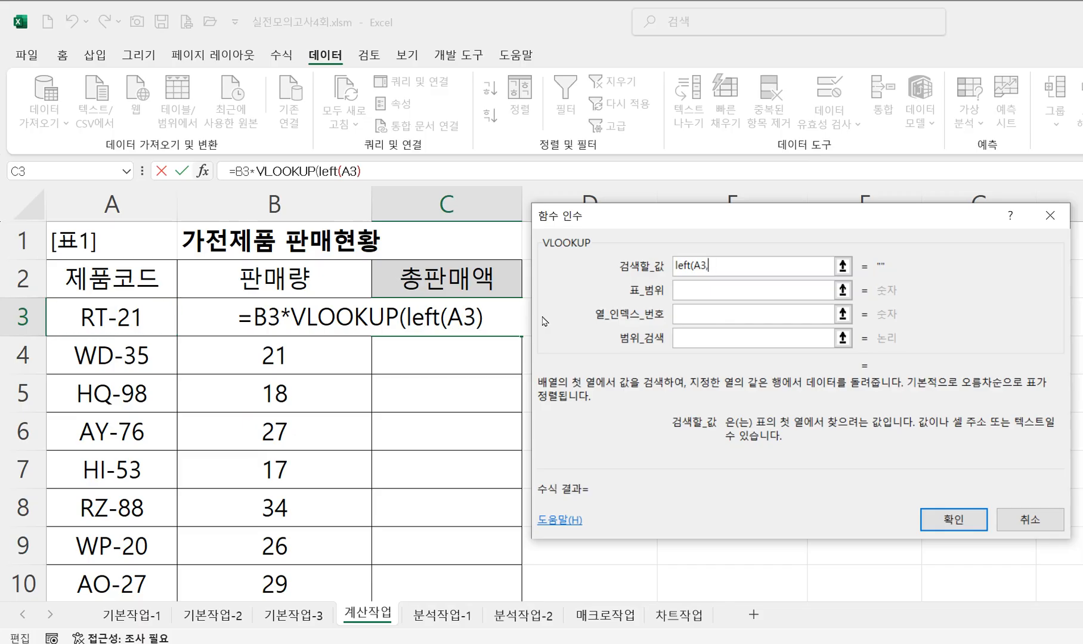
{"action": "type", "text": "1)"}
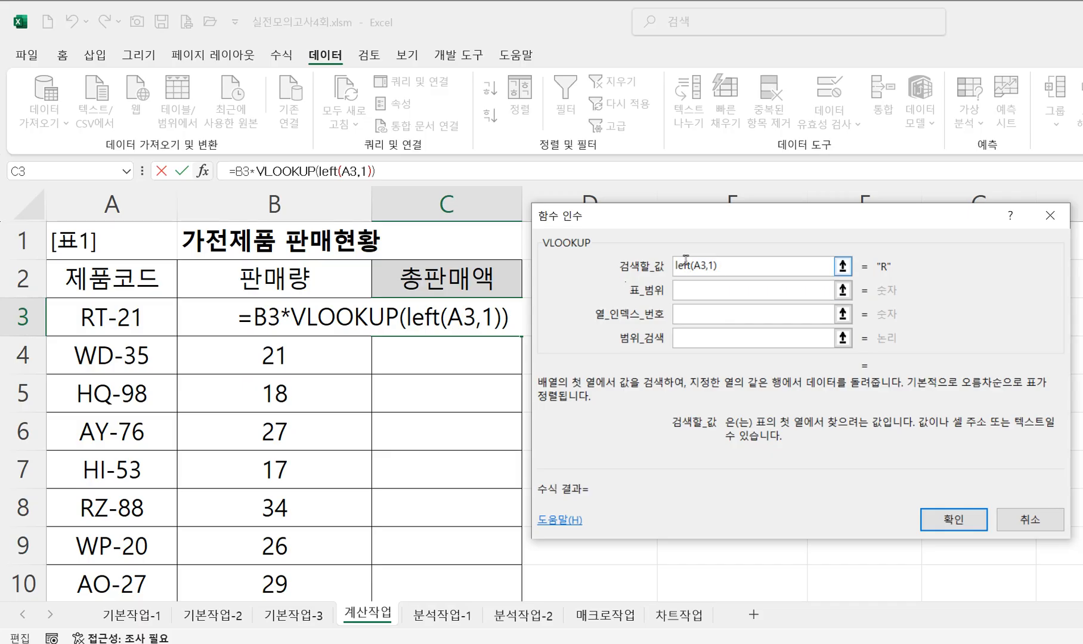
Step: Set the VLOOKUP table range to the code table's data as the absolute reference $E$4:$G$7
{"action": "left_click_drag", "start_coordinate": [714, 226], "coordinate": [257, 252]}
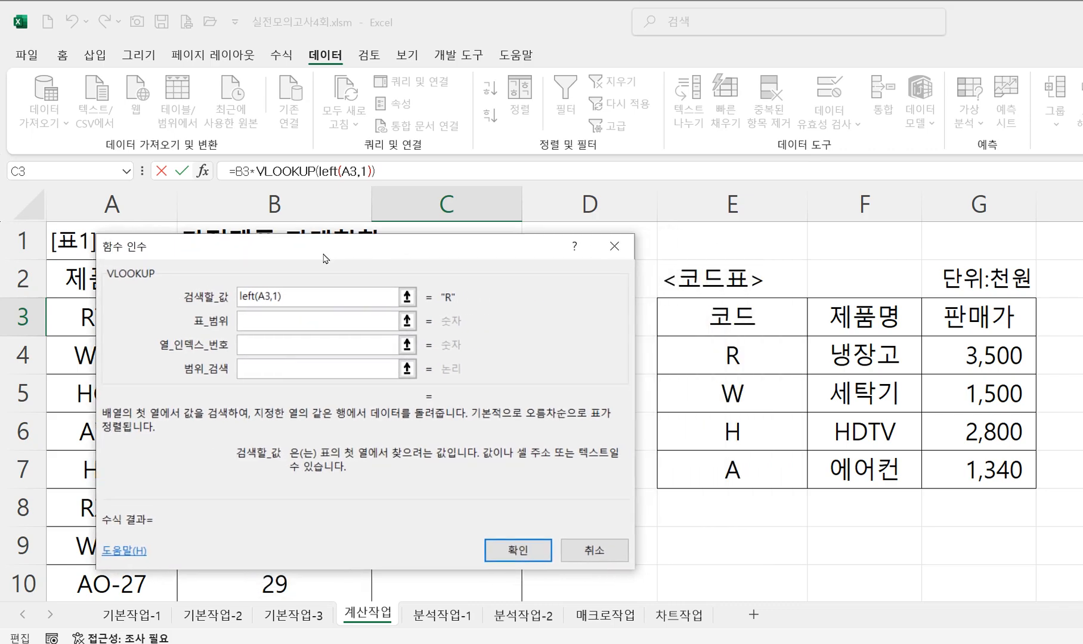
{"action": "left_click", "coordinate": [278, 321]}
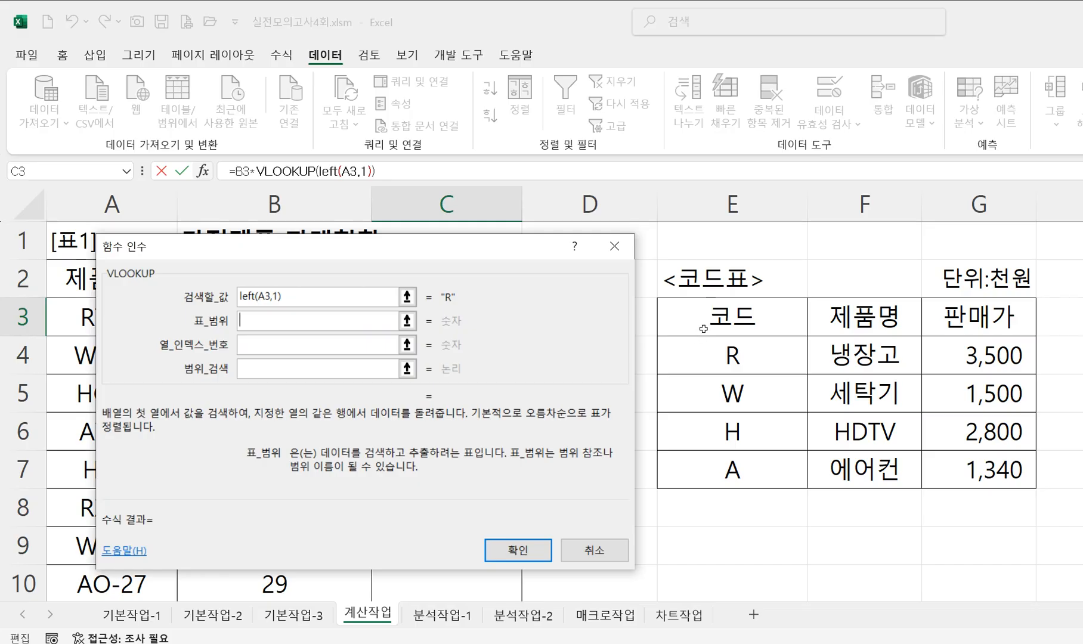
{"action": "left_click", "coordinate": [709, 354]}
{"action": "left_click_drag", "start_coordinate": [710, 355], "coordinate": [986, 460]}
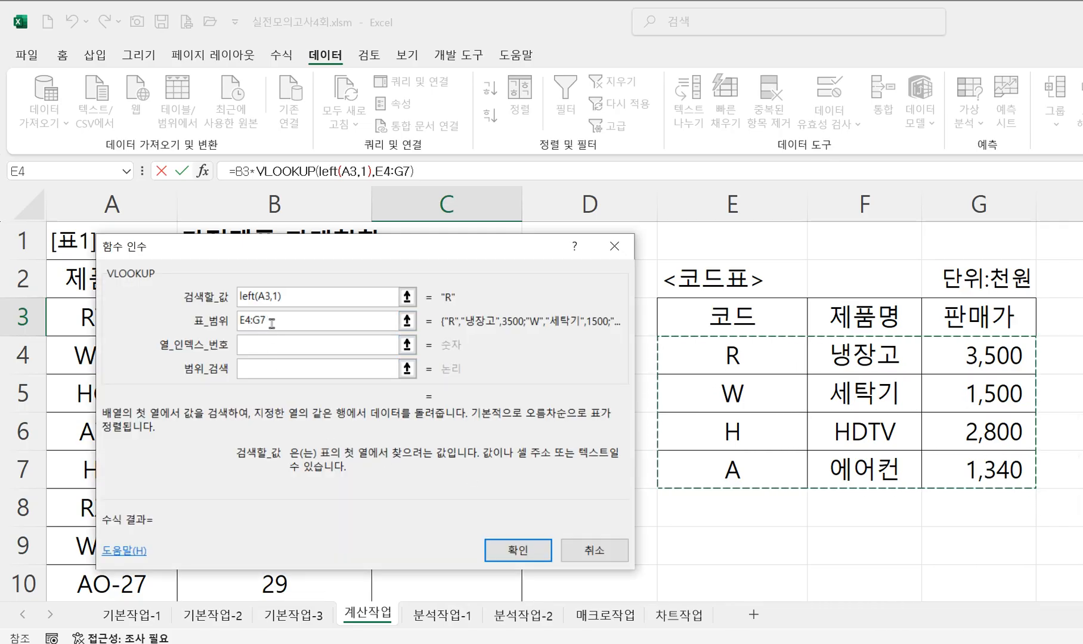
{"action": "left_click_drag", "start_coordinate": [277, 324], "coordinate": [161, 316]}
{"action": "key", "text": "F4"}
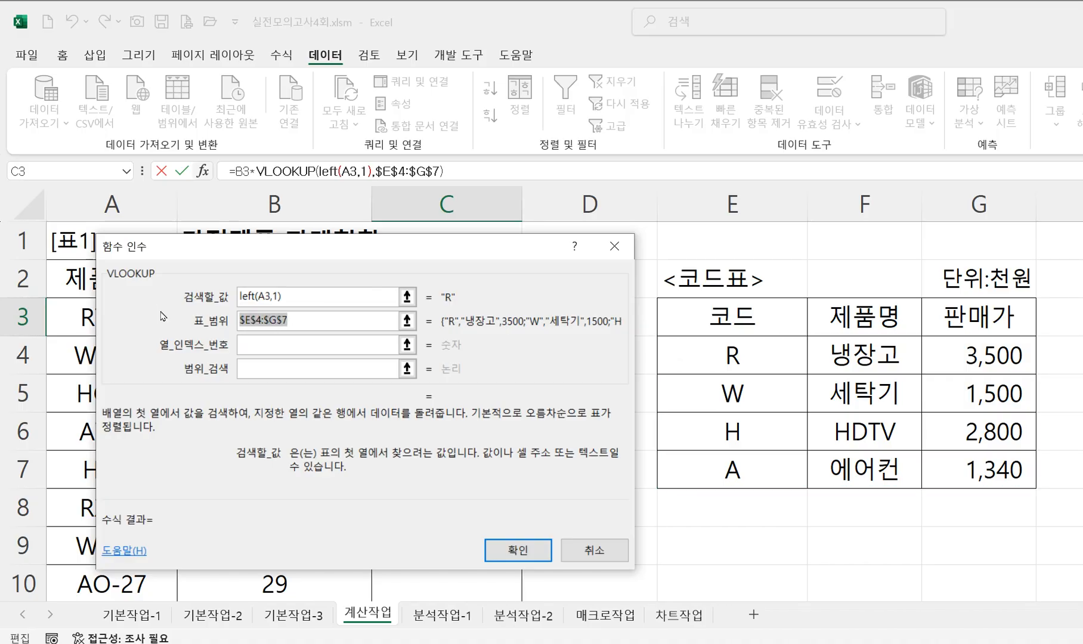
Step: Set the VLOOKUP column index to 3 and the range lookup to 0, and accept the formula
{"action": "left_click", "coordinate": [269, 346]}
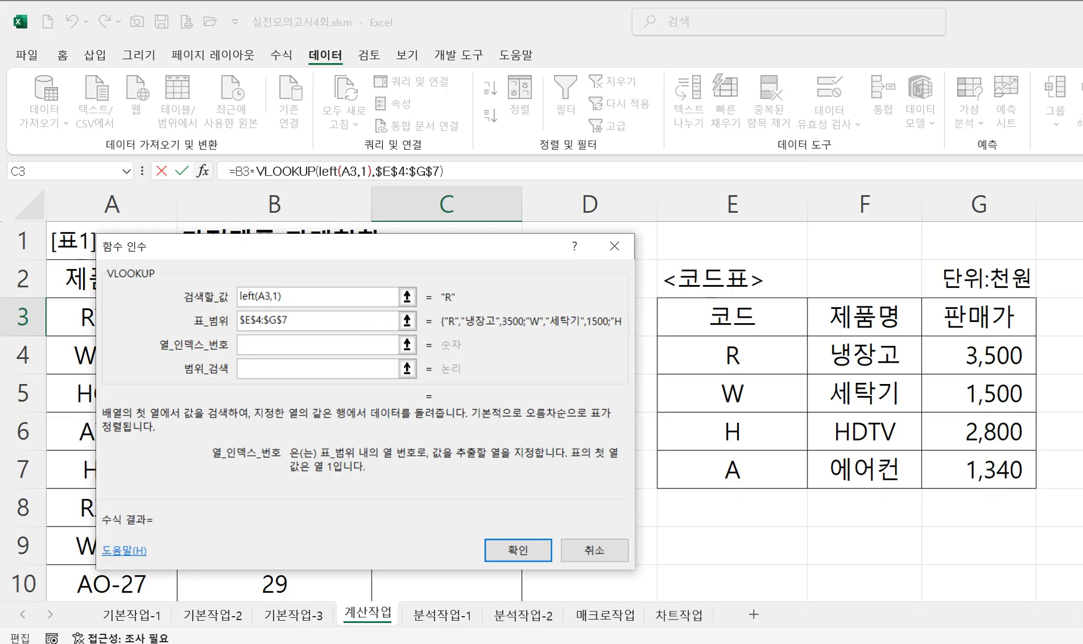
{"action": "type", "text": "3"}
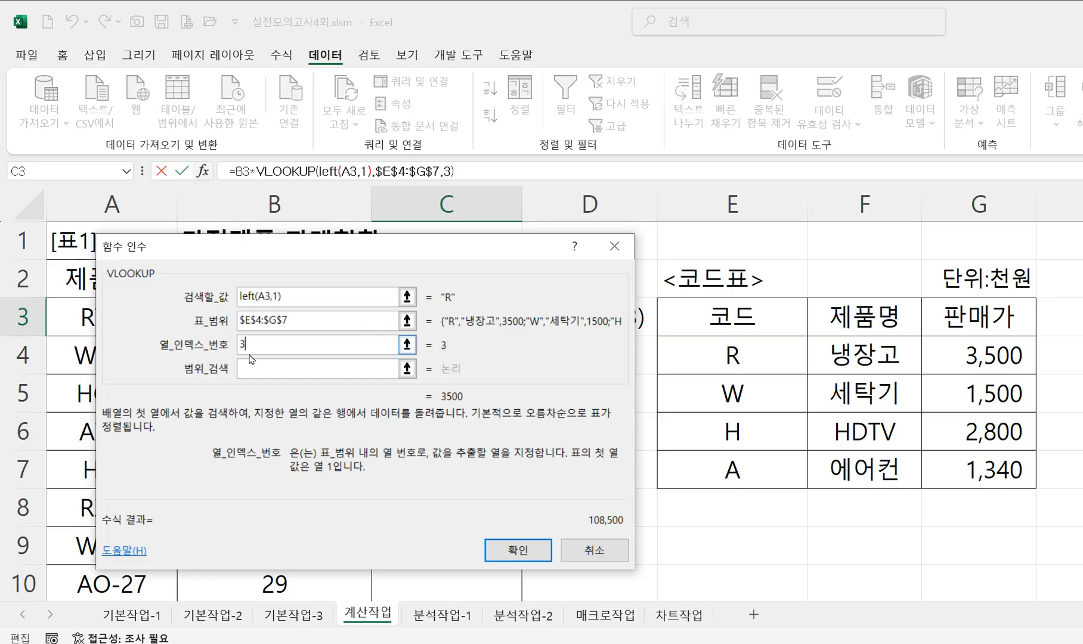
{"action": "left_click", "coordinate": [258, 370]}
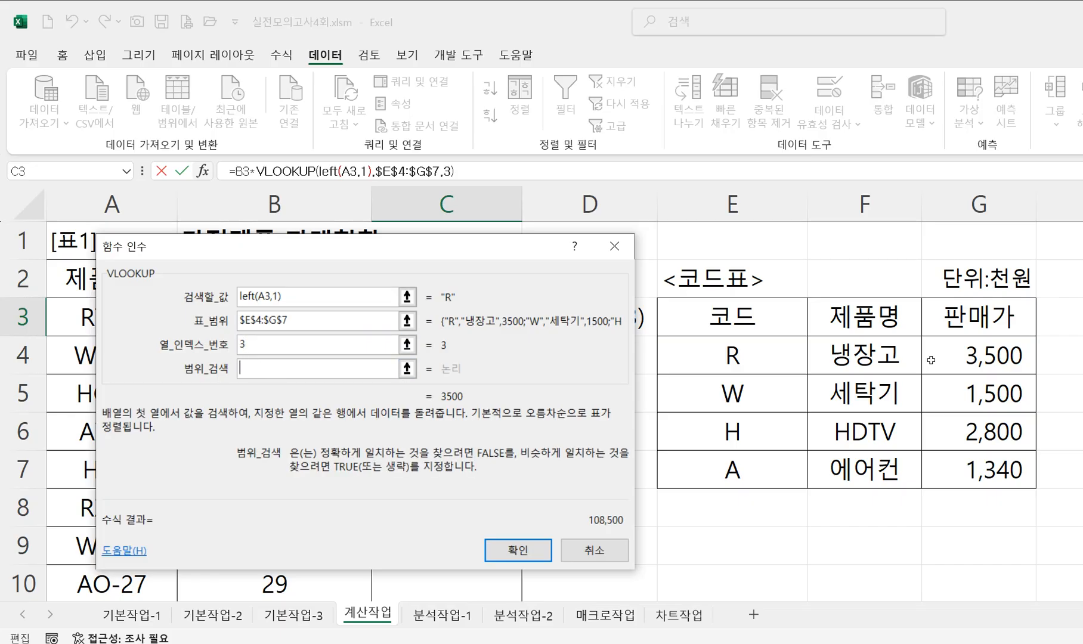
{"action": "type", "text": "0"}
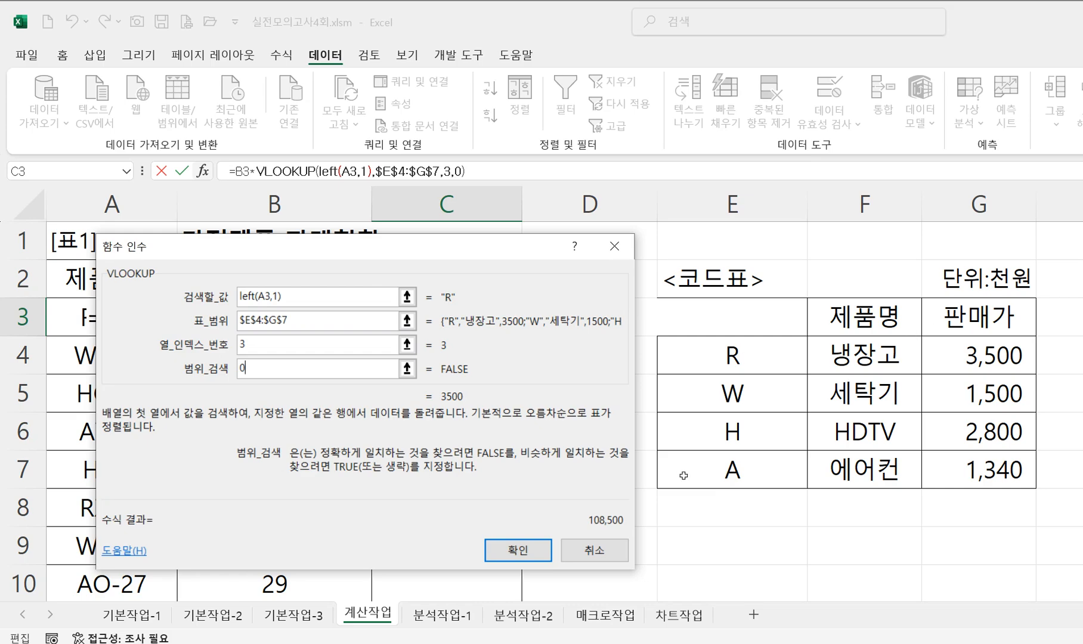
{"action": "left_click", "coordinate": [525, 555]}
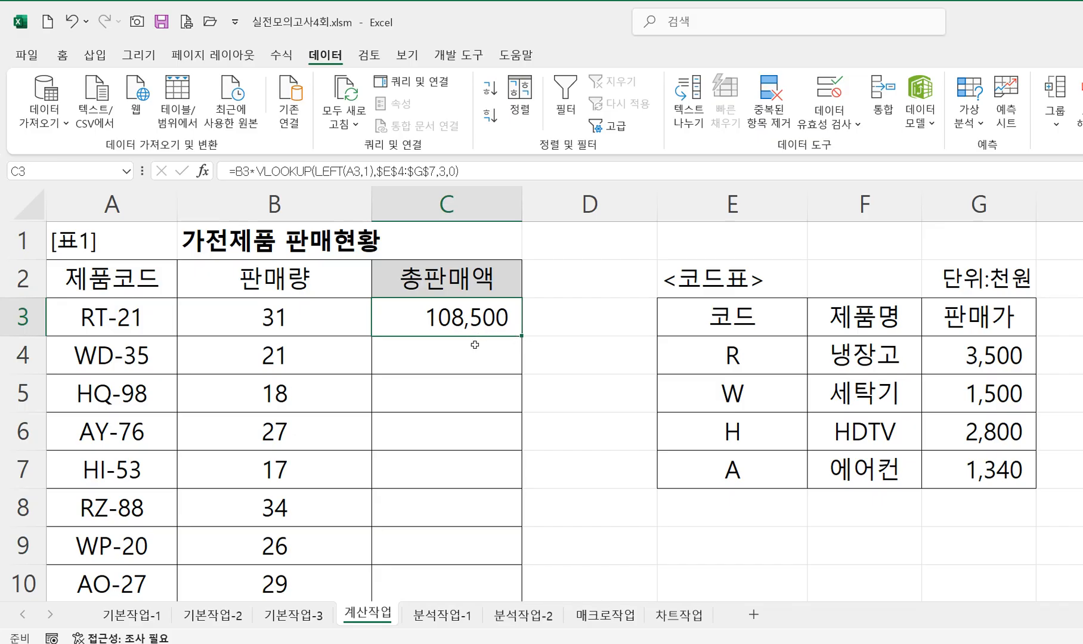
Step: Fill the C3 formula down the total sales column of table 1 and reselect C3
{"action": "left_click_drag", "start_coordinate": [521, 338], "coordinate": [502, 536]}
{"action": "scroll", "coordinate": [445, 358], "scroll_direction": "up", "scroll_amount": 1}
{"action": "left_click", "coordinate": [448, 322]}
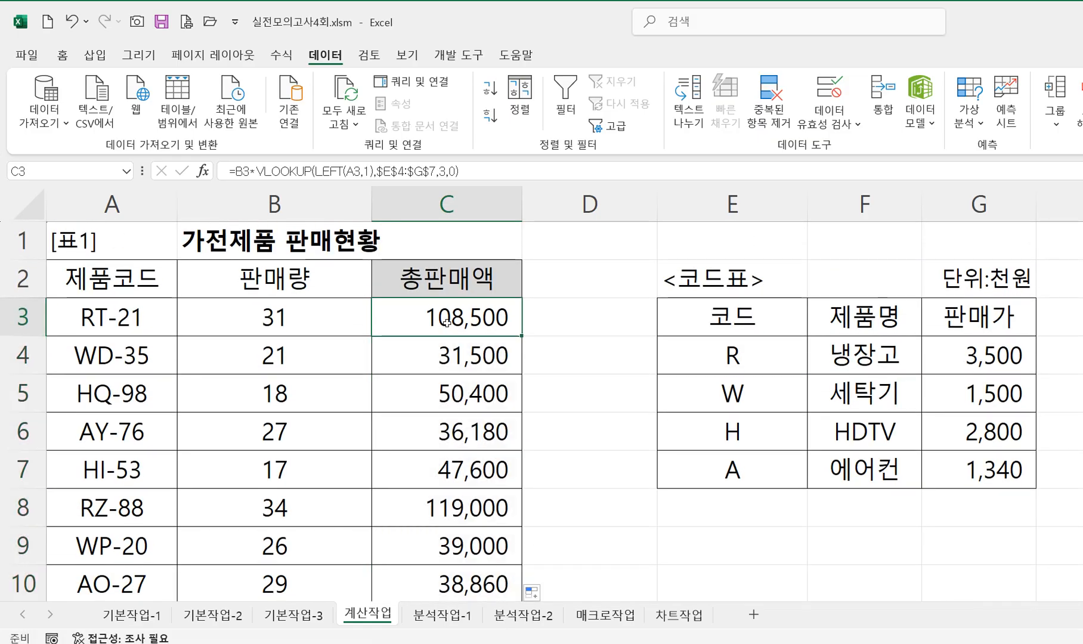
Step: Review the VLOOKUP function arguments used in the formula in C3
{"action": "double_click", "coordinate": [446, 323]}
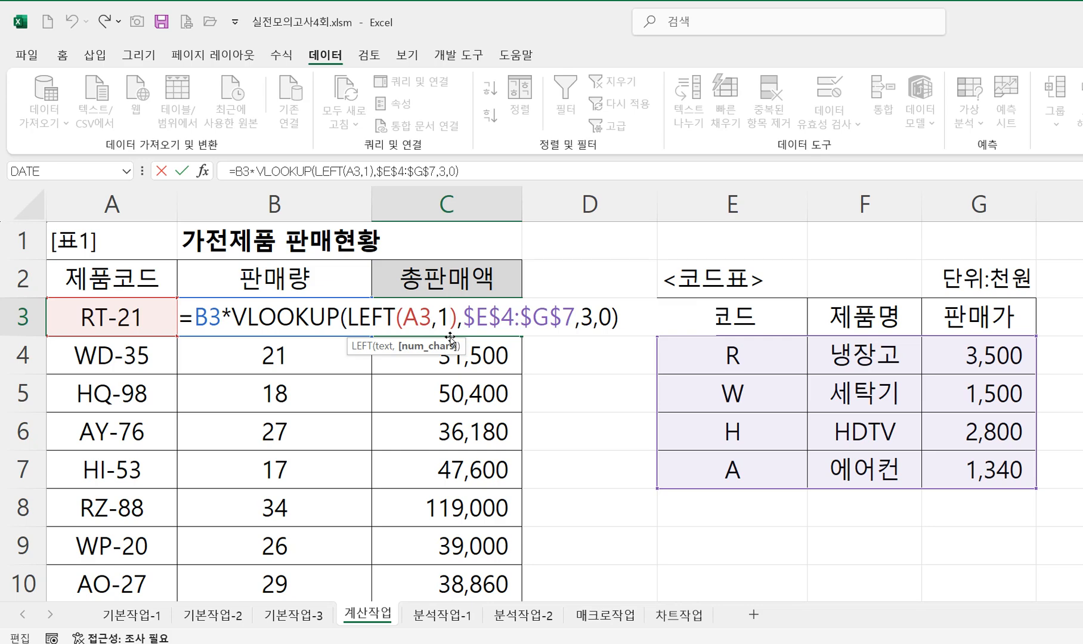
{"action": "left_click", "coordinate": [272, 318]}
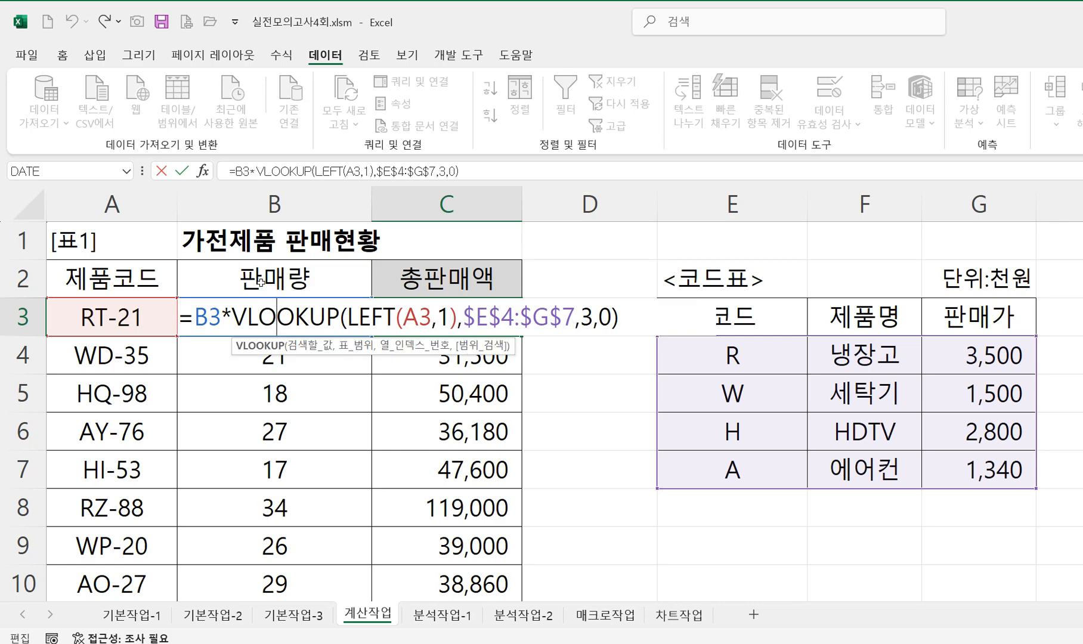
{"action": "left_click", "coordinate": [203, 173]}
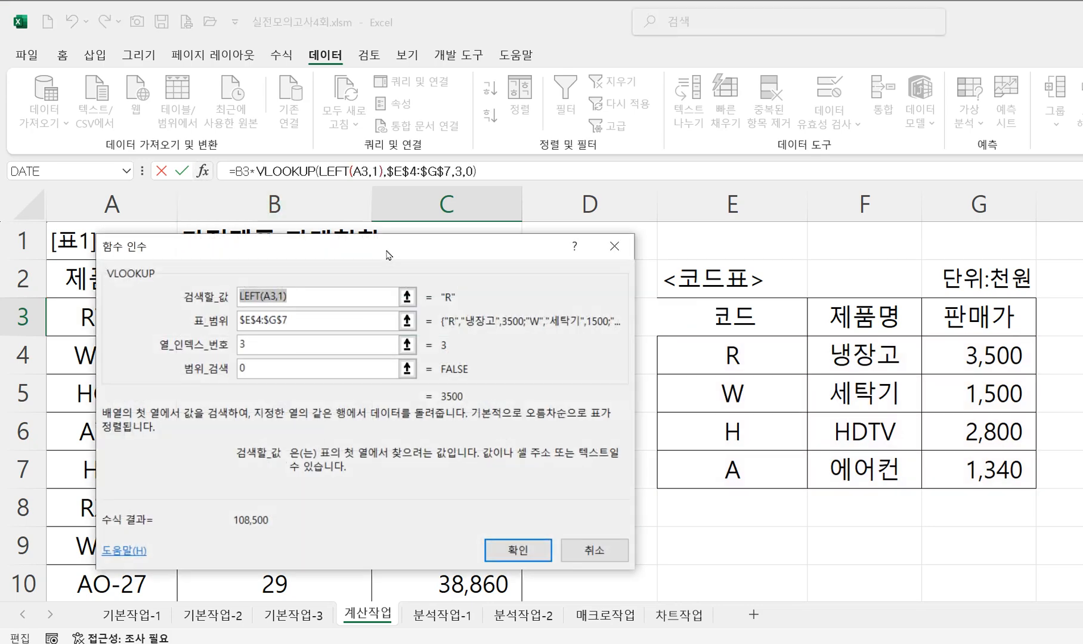
{"action": "left_click", "coordinate": [334, 301]}
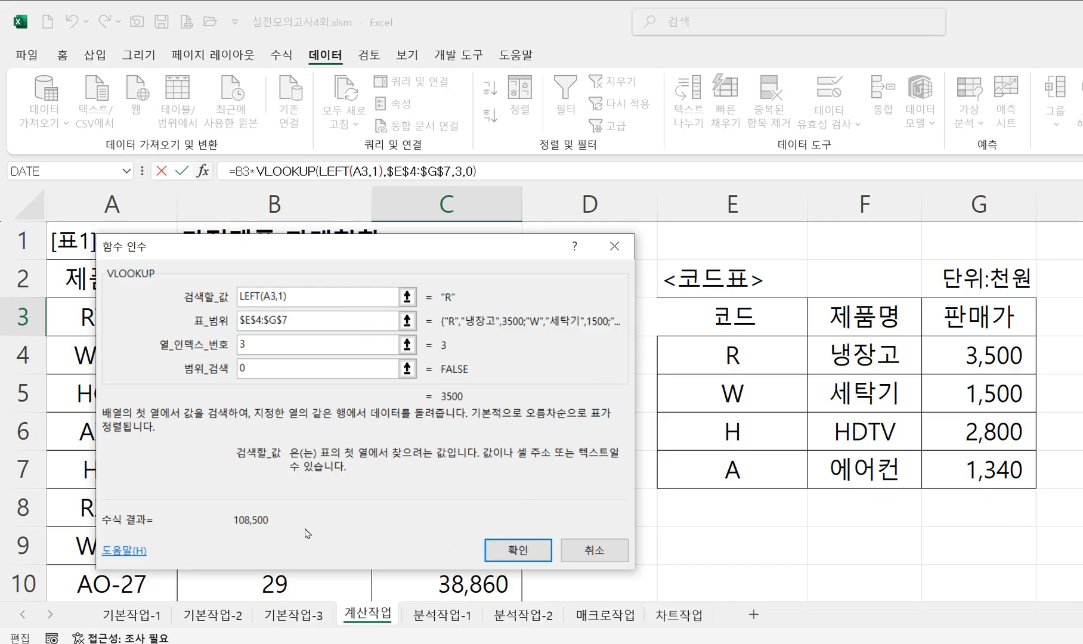
{"action": "left_click", "coordinate": [517, 552]}
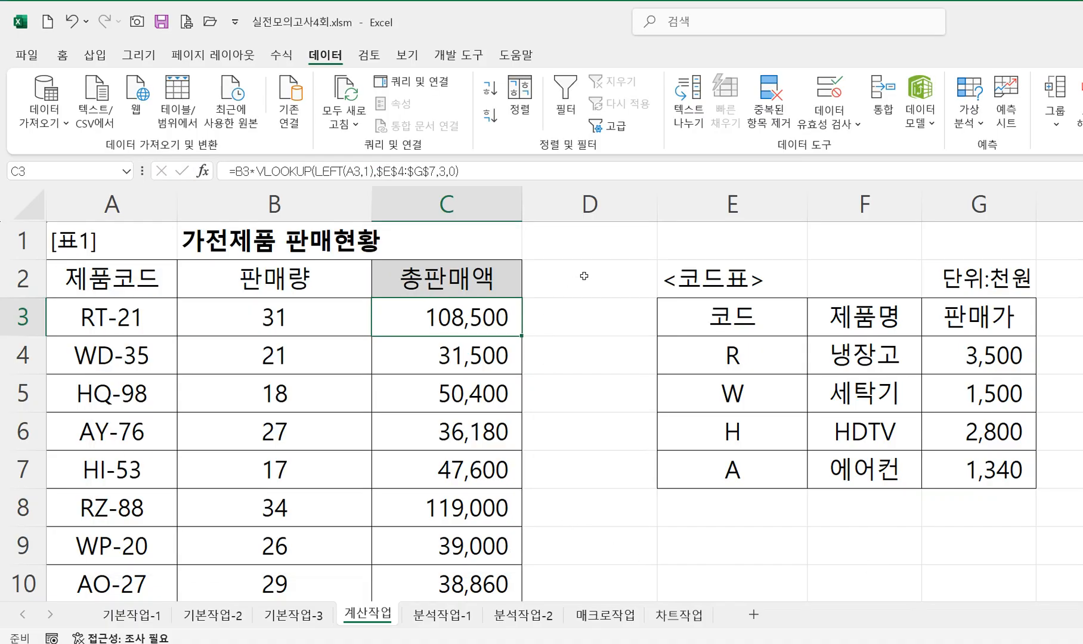
Step: Paste the captured image of the VLOOKUP arguments at D1 and open the C3 formula for comparison
{"action": "left_click", "coordinate": [587, 245]}
{"action": "key", "text": "ctrl+v"}
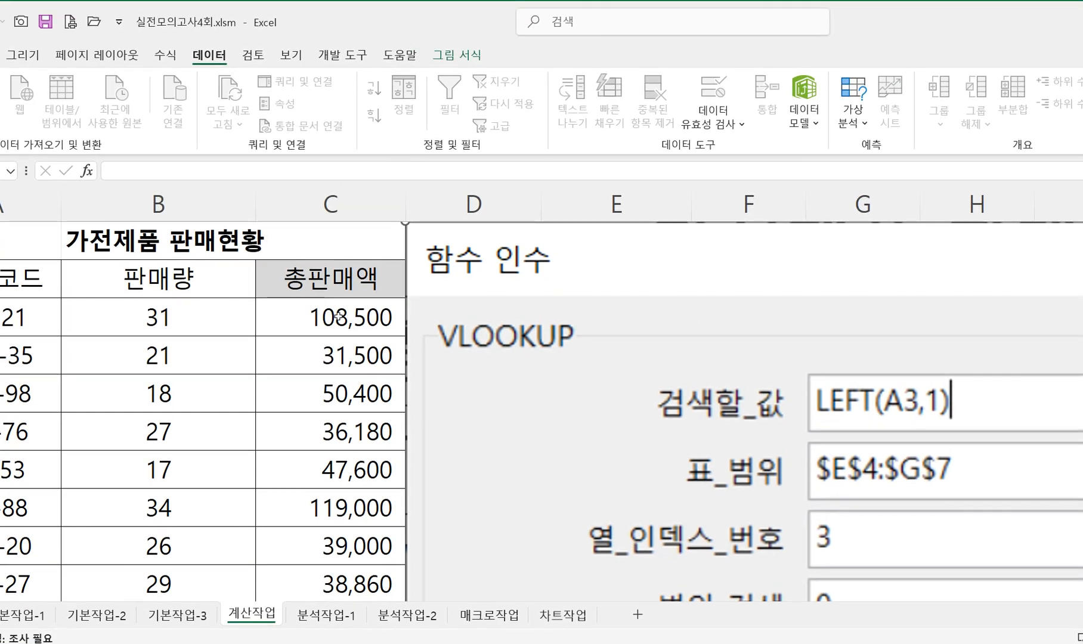
{"action": "double_click", "coordinate": [455, 317]}
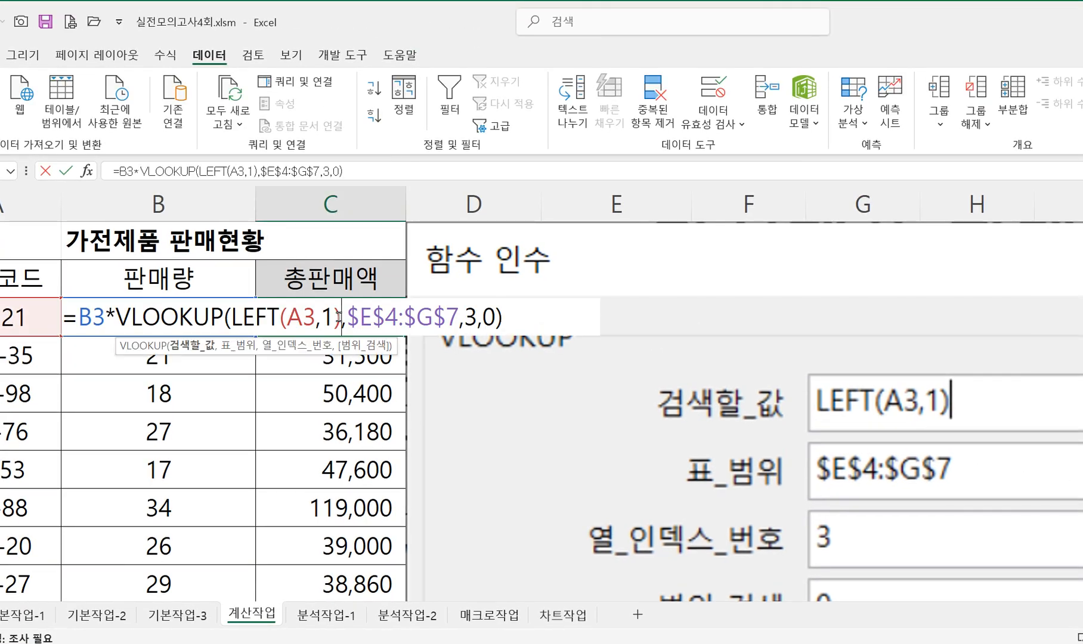
{"action": "key", "text": "shift+F3"}
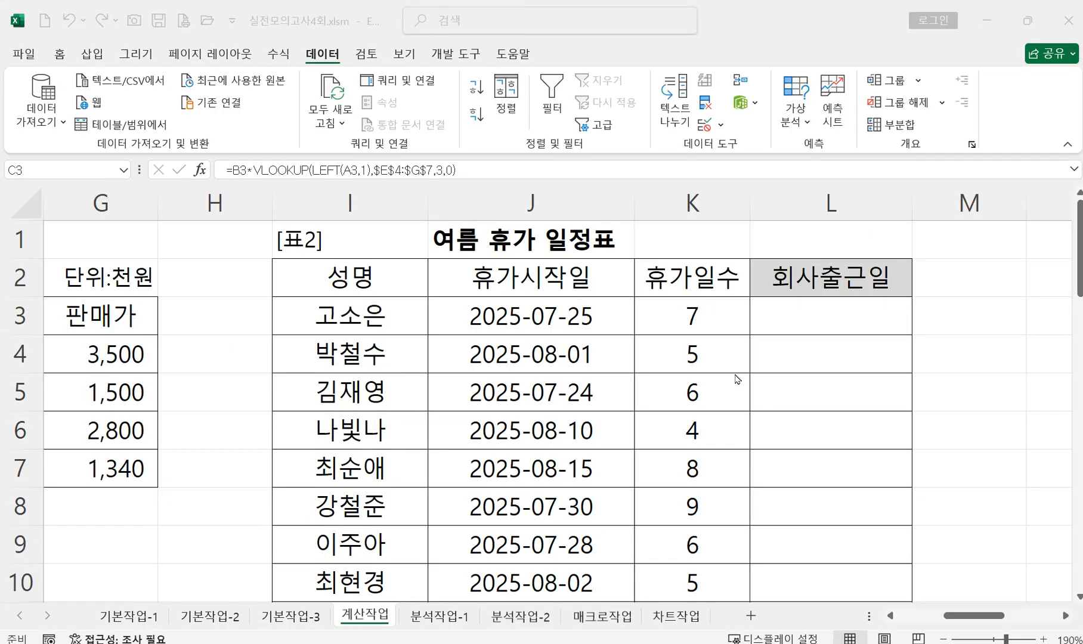
Step: Read question 2 in the exam image in Photos and examine the vacation start date in J3 and day count in K3 in Excel
{"action": "left_click", "coordinate": [480, 643]}
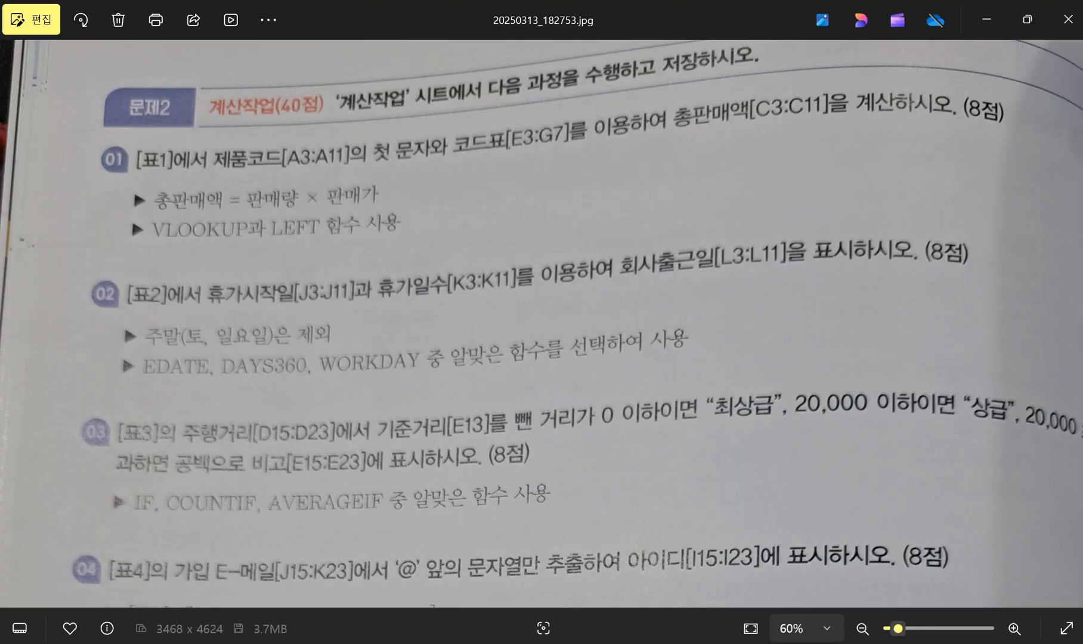
{"action": "key", "text": "alt+Tab"}
{"action": "left_click", "coordinate": [538, 324]}
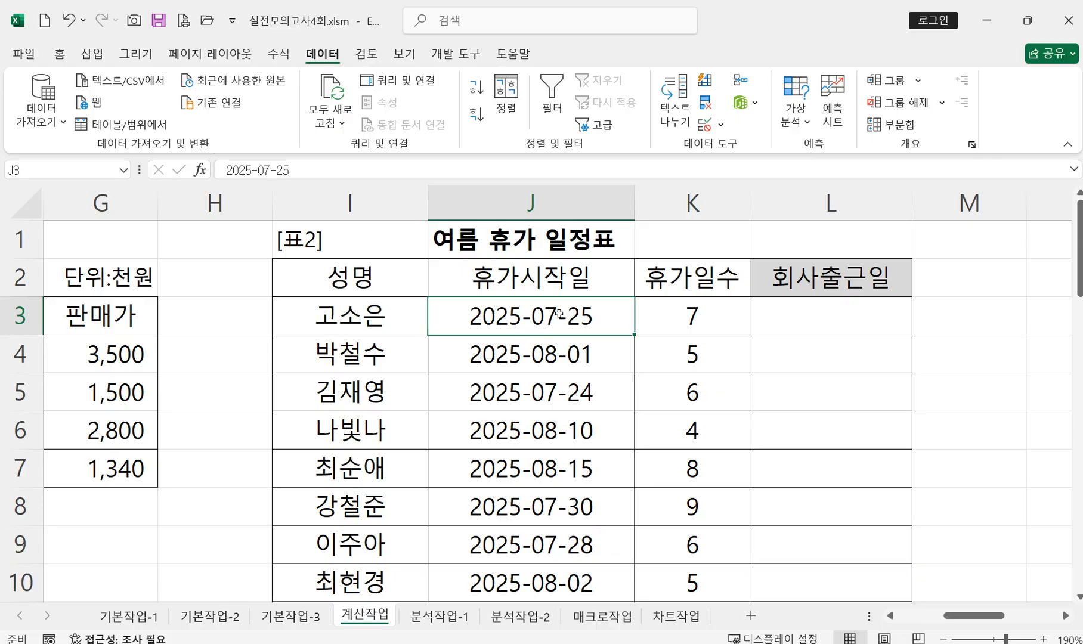
{"action": "left_click", "coordinate": [710, 326]}
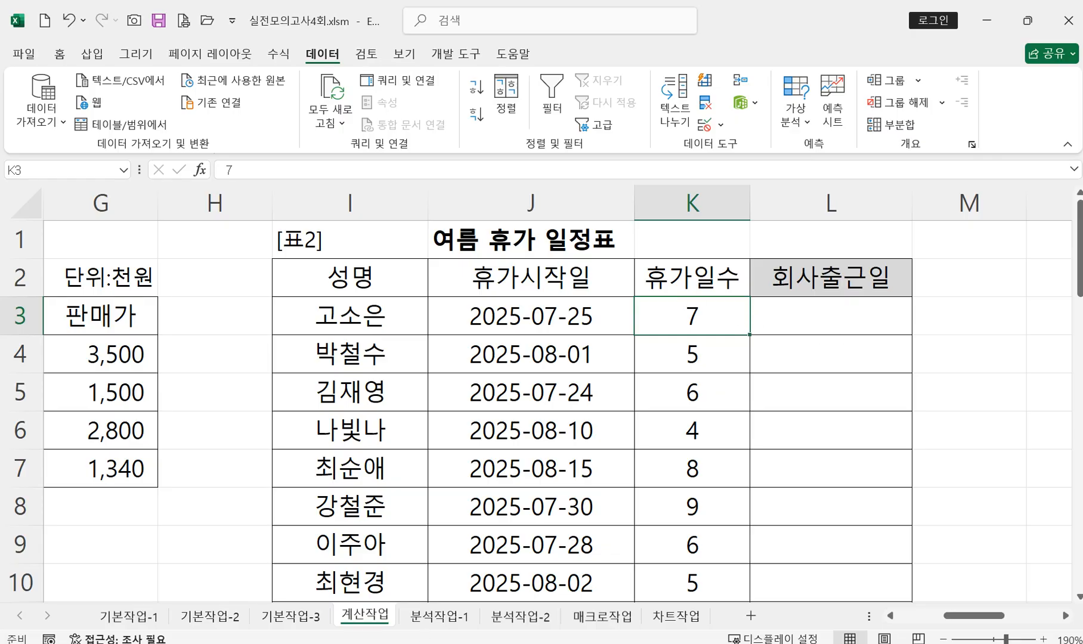
{"action": "left_click", "coordinate": [495, 643]}
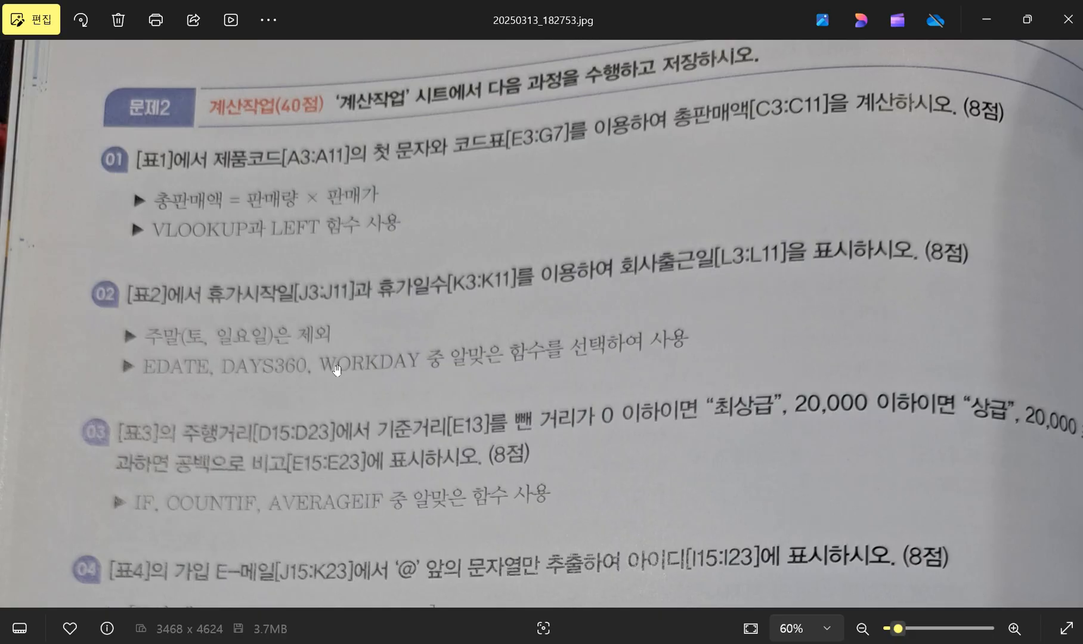
Step: Switch to Excel and enter =WORKDAY(J3,K3) in L3 for the first return-to-work date of table 2
{"action": "left_click", "coordinate": [985, 21]}
{"action": "left_click", "coordinate": [799, 319]}
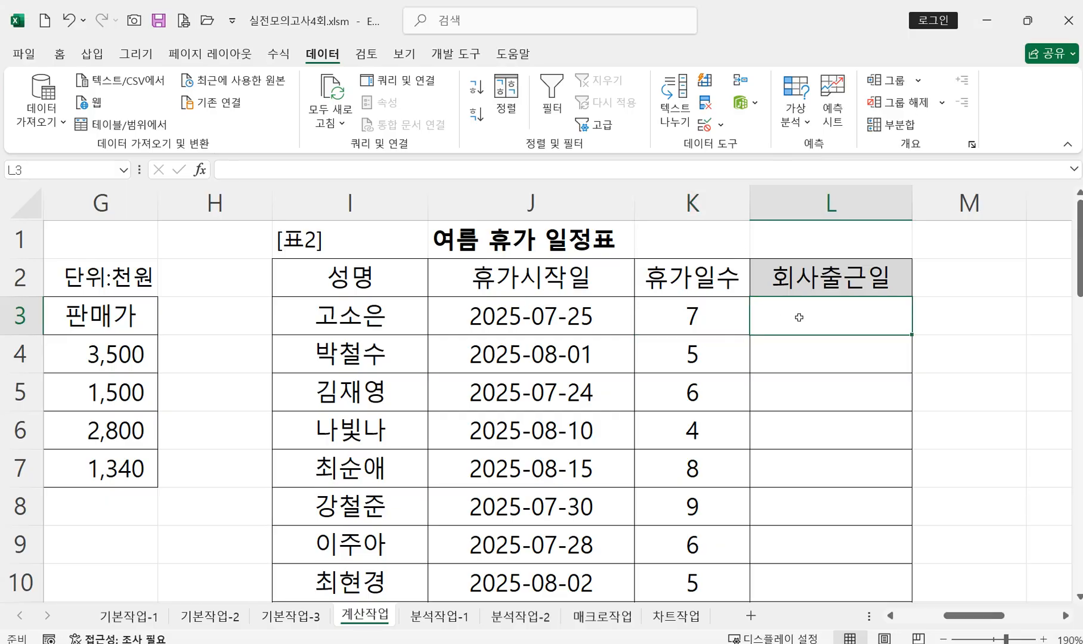
{"action": "type", "text": "="}
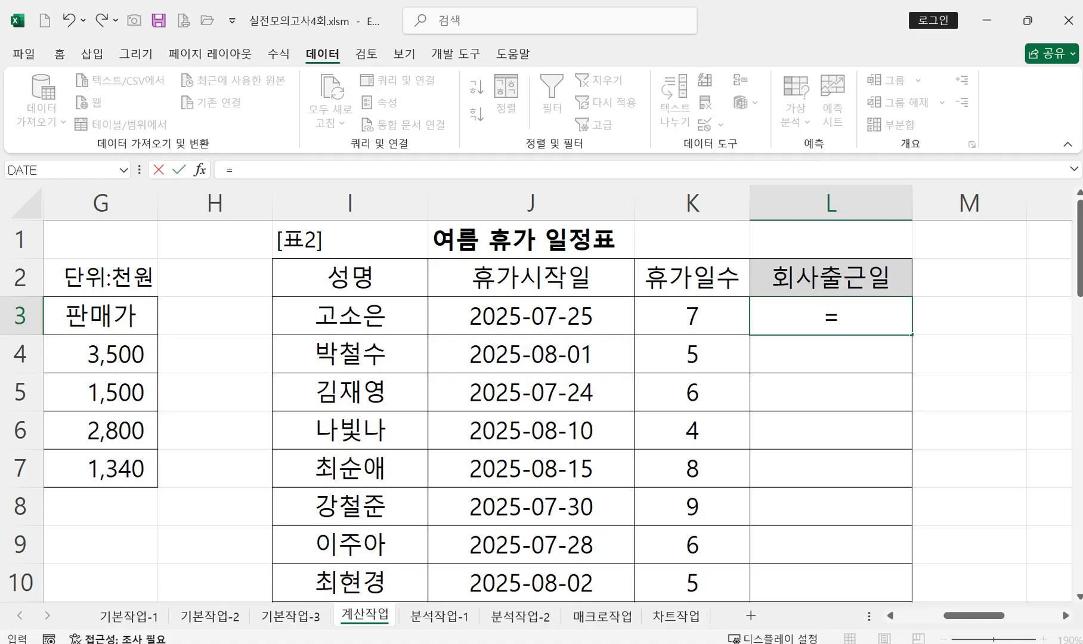
{"action": "type", "text": "wo"}
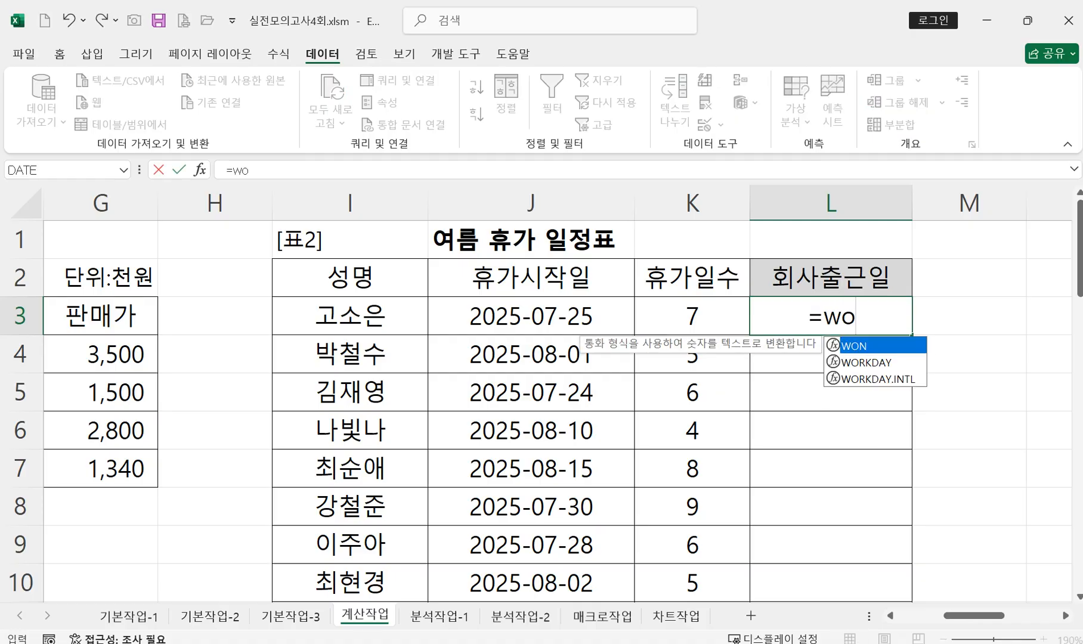
{"action": "double_click", "coordinate": [872, 363]}
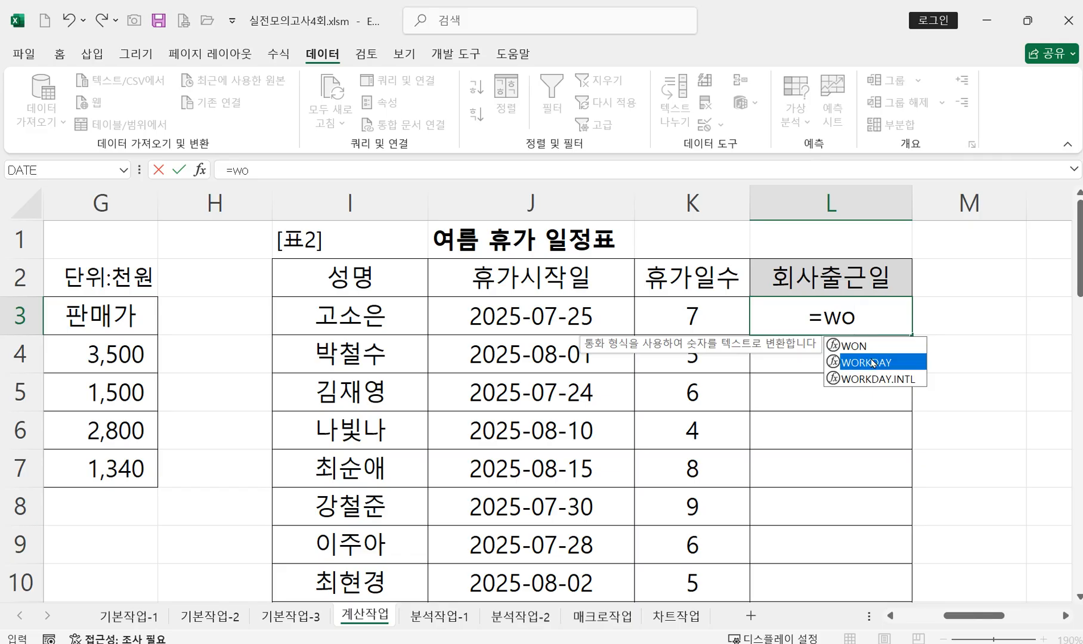
{"action": "left_click", "coordinate": [542, 306]}
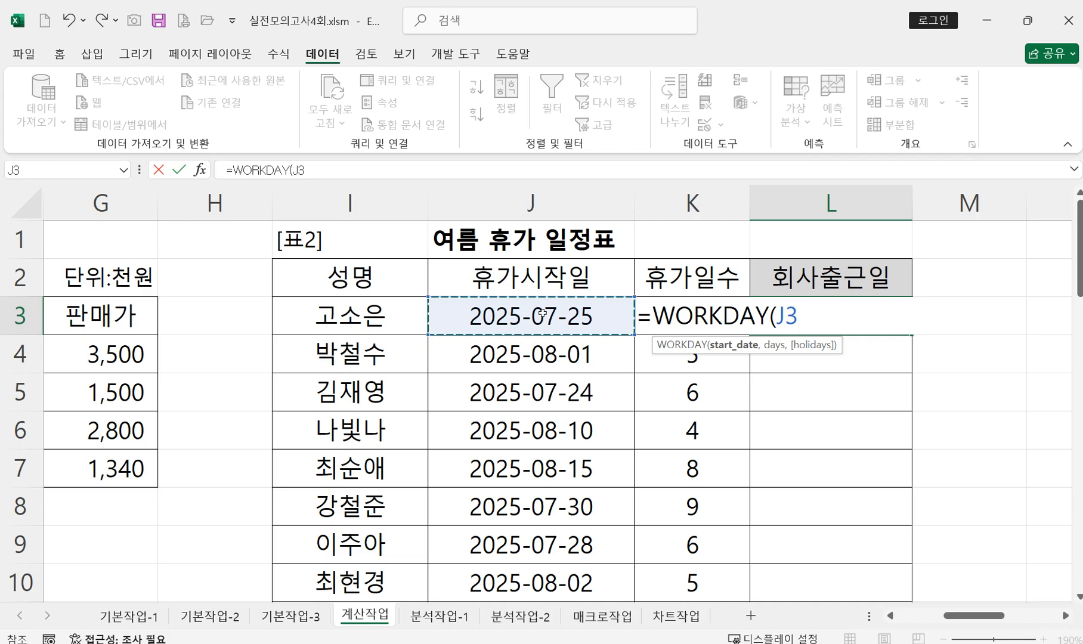
{"action": "type", "text": ","}
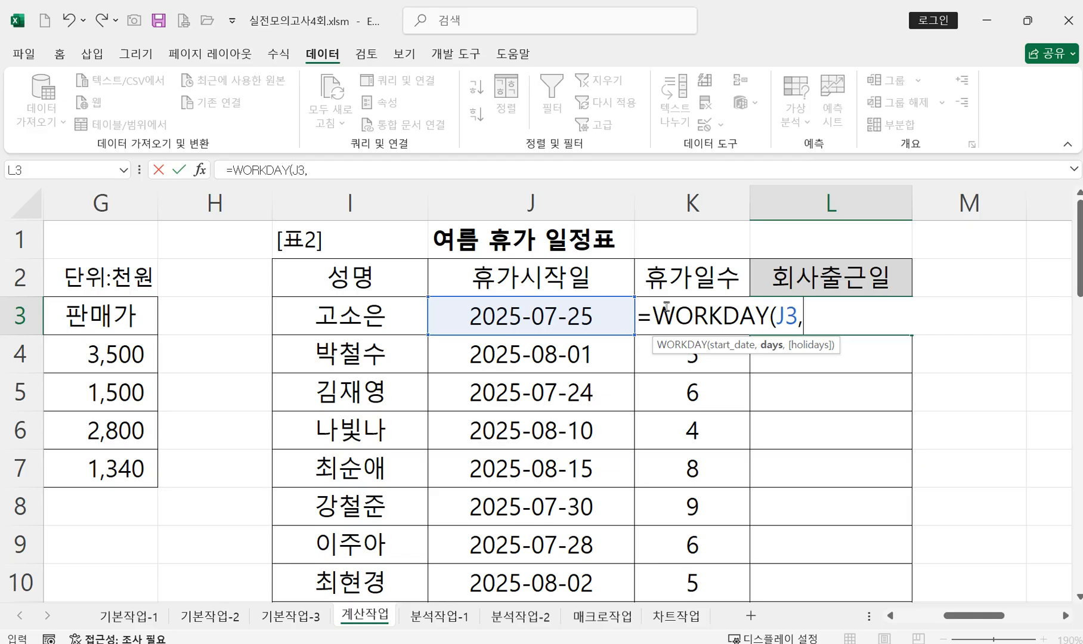
{"action": "type", "text": "k3"}
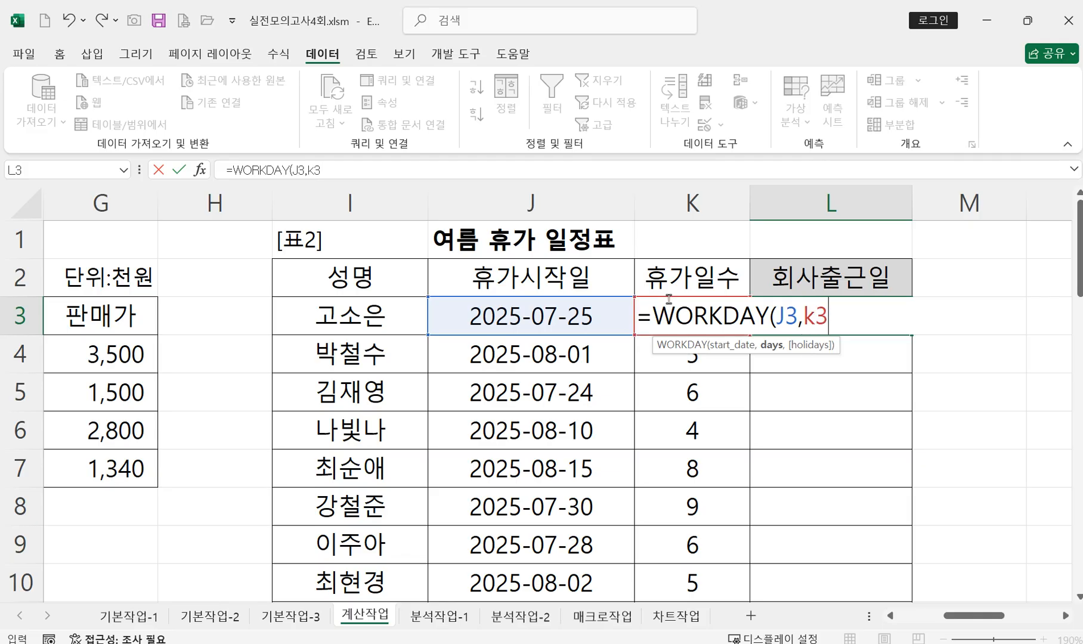
{"action": "type", "text": ")"}
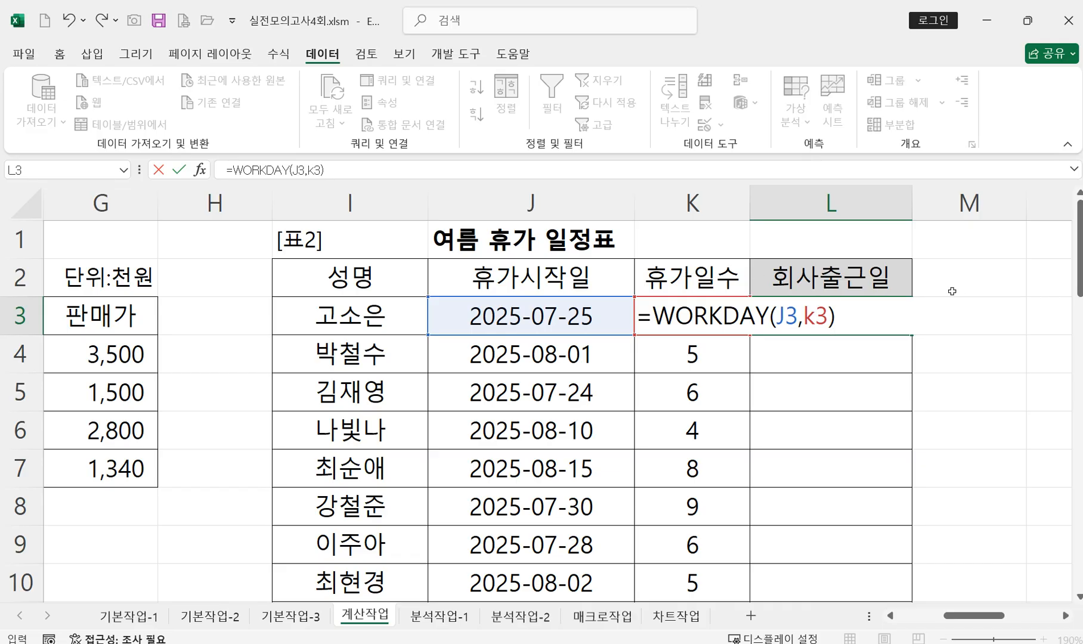
{"action": "key", "text": "Return"}
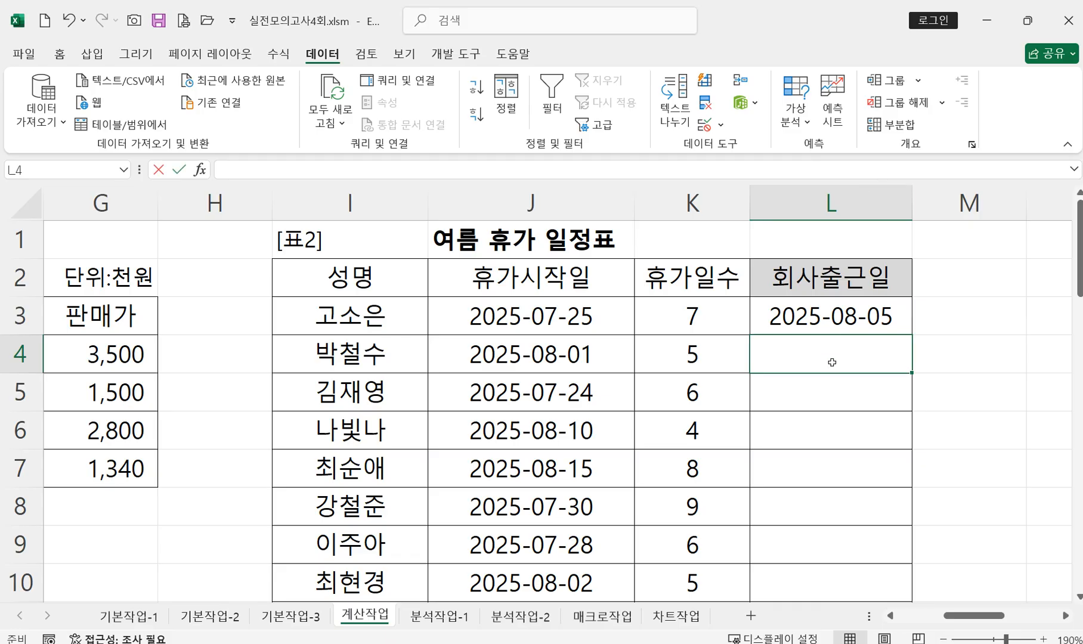
Step: Build a WORKDAY formula in L4 through its function arguments, with J4 as Start_date and K4 as Days
{"action": "type", "text": "=wo"}
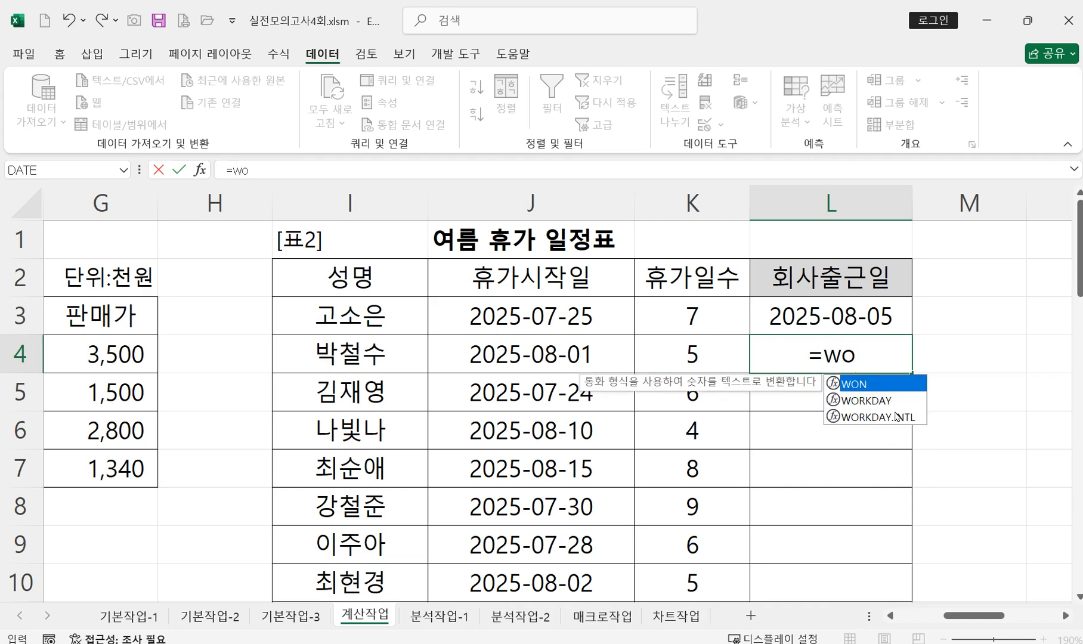
{"action": "double_click", "coordinate": [871, 401]}
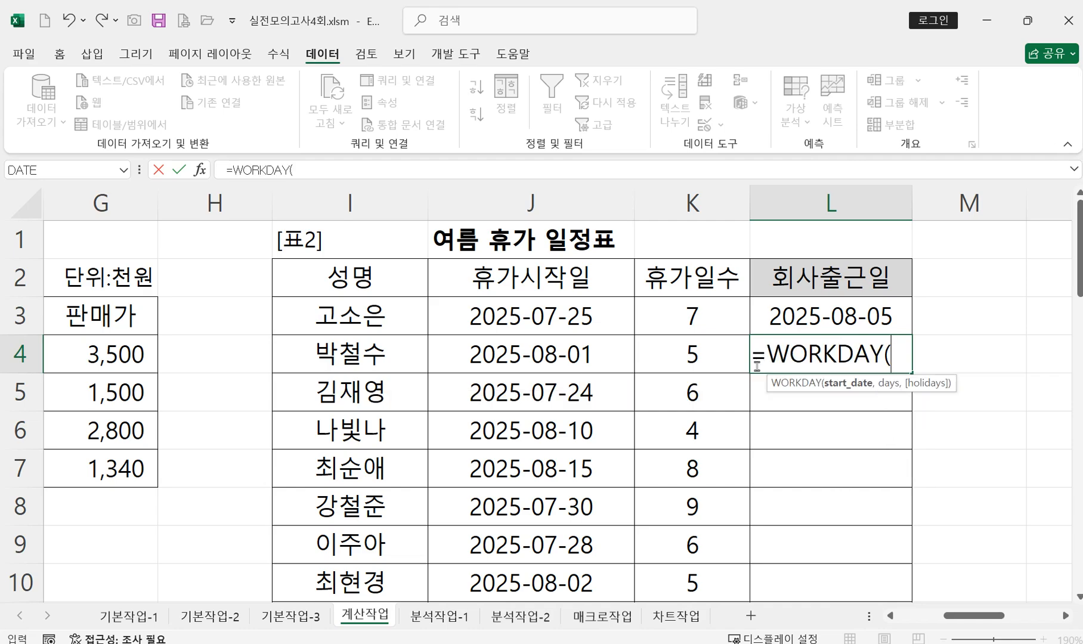
{"action": "left_click", "coordinate": [200, 170]}
{"action": "left_click_drag", "start_coordinate": [637, 324], "coordinate": [1003, 238]}
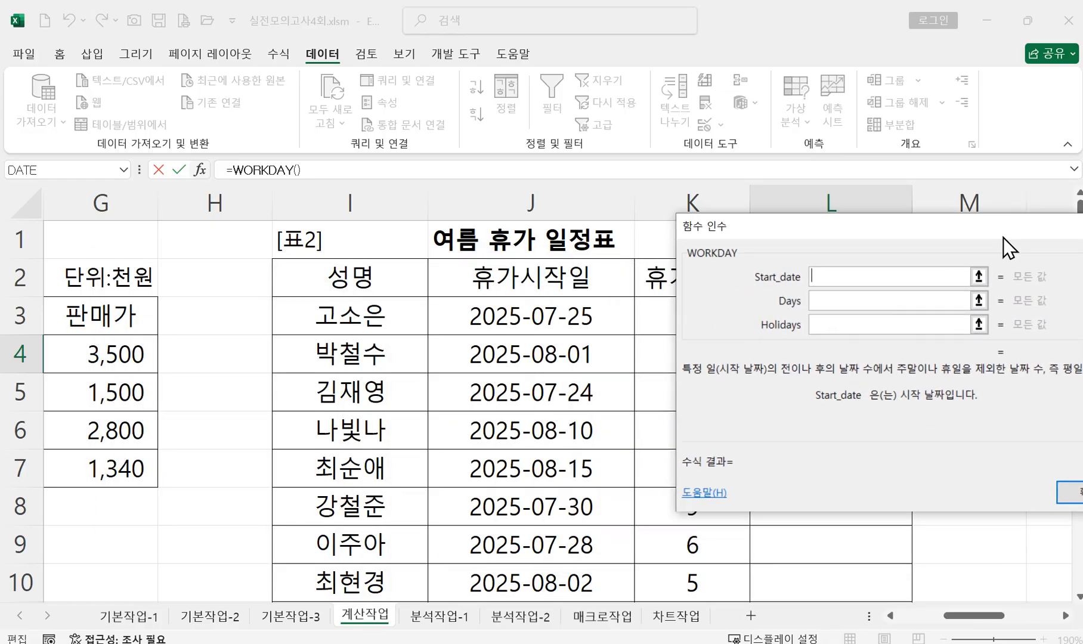
{"action": "left_click_drag", "start_coordinate": [803, 230], "coordinate": [816, 258]}
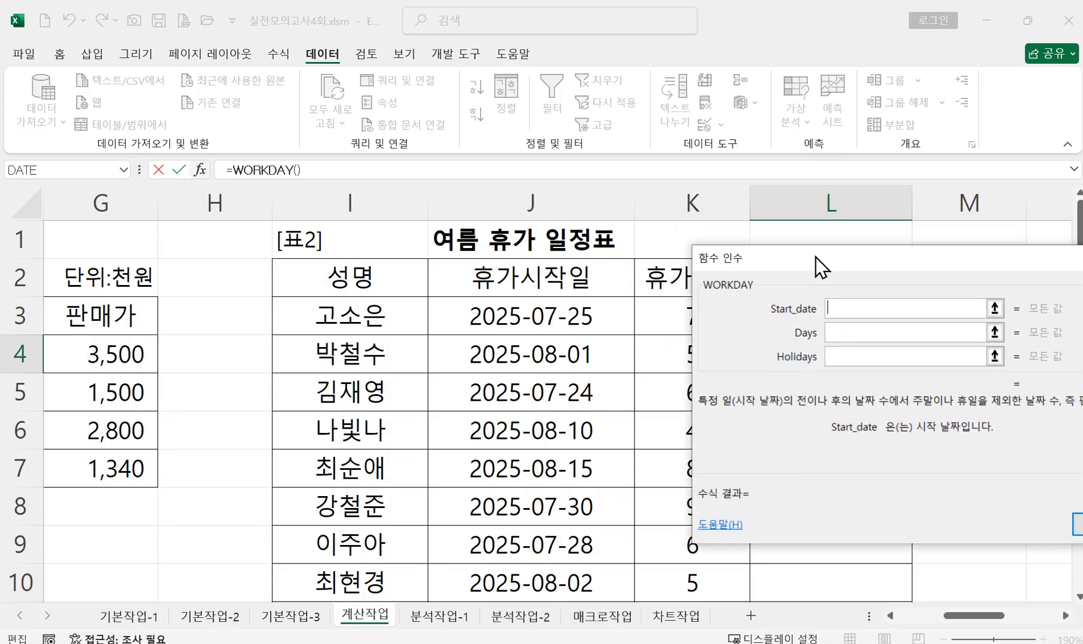
{"action": "left_click", "coordinate": [529, 357]}
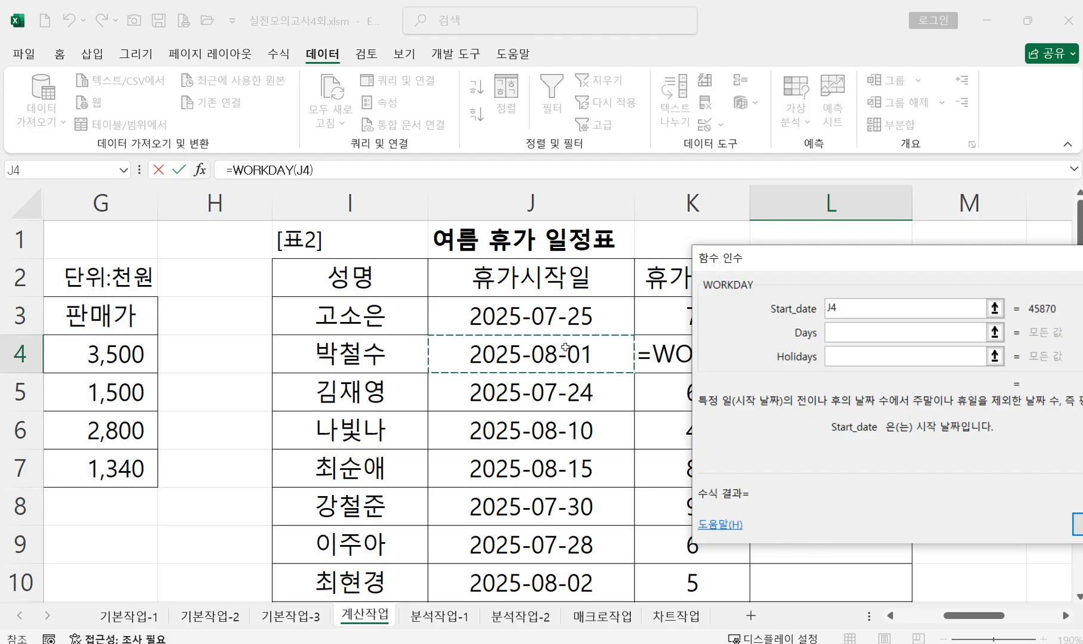
{"action": "left_click", "coordinate": [850, 325]}
{"action": "left_click_drag", "start_coordinate": [846, 264], "coordinate": [161, 393]}
{"action": "left_click", "coordinate": [716, 348]}
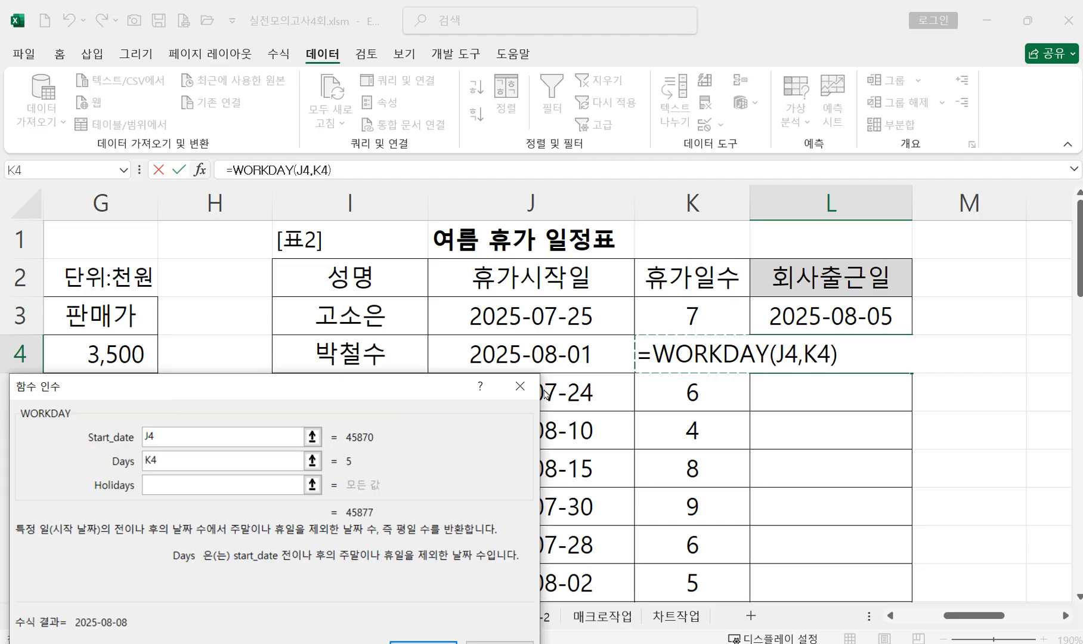
{"action": "left_click_drag", "start_coordinate": [236, 398], "coordinate": [393, 290]}
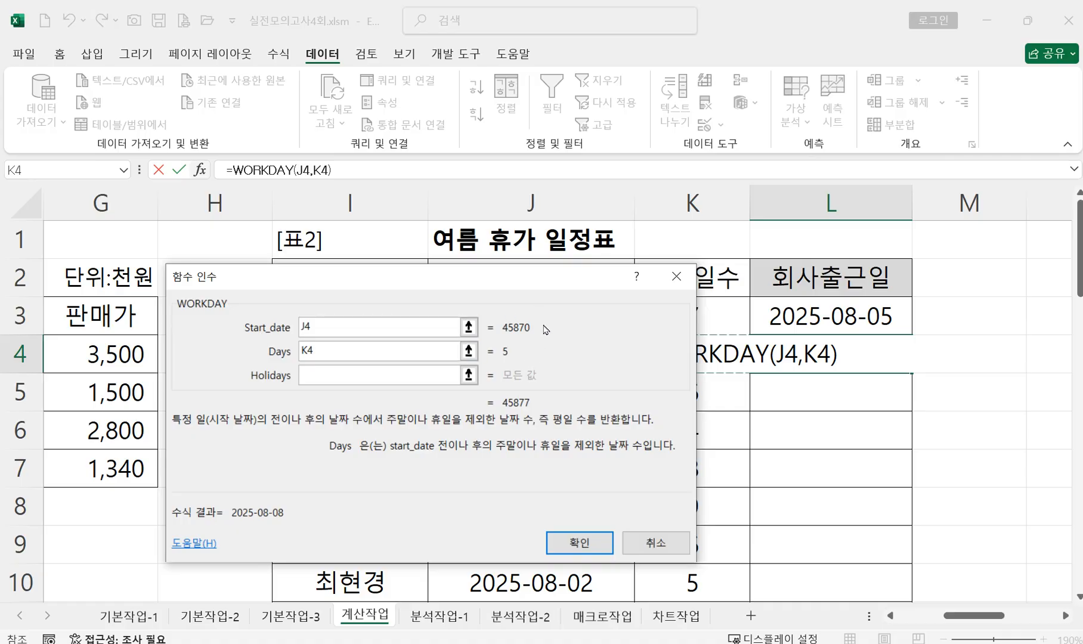
{"action": "left_click", "coordinate": [585, 547]}
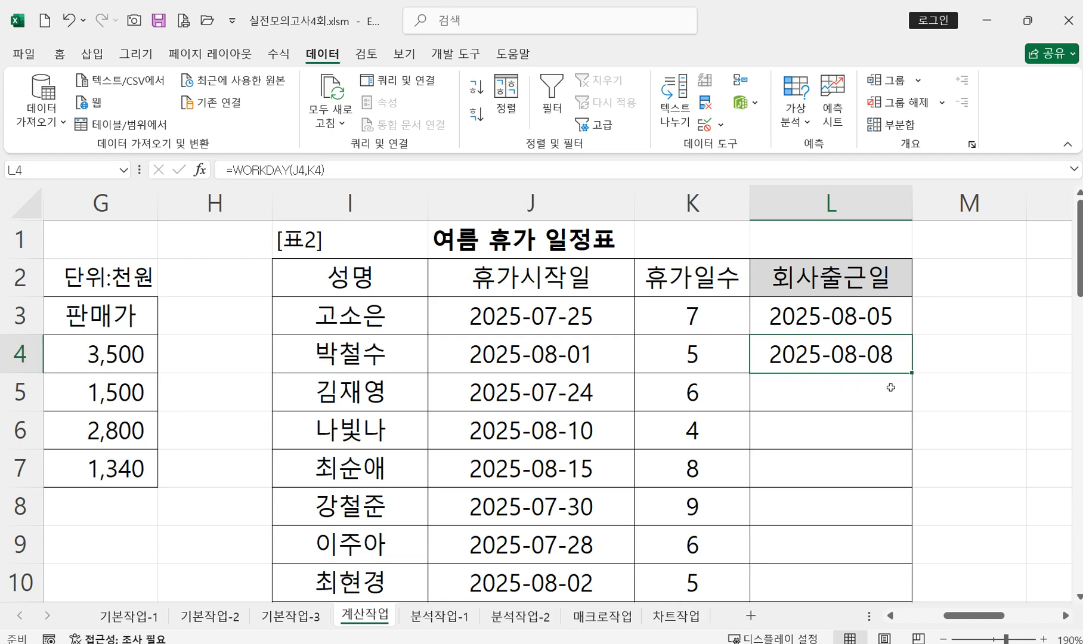
Step: Fill the L4 formula down the return-to-work date column to L11
{"action": "scroll", "coordinate": [917, 370], "scroll_direction": "down", "scroll_amount": 1}
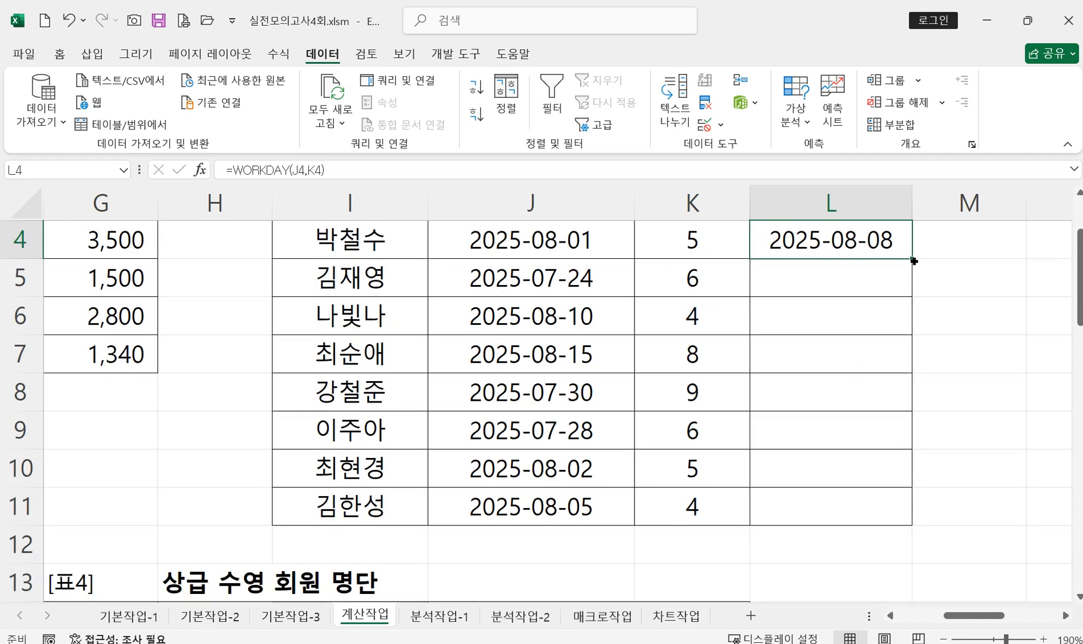
{"action": "left_click_drag", "start_coordinate": [914, 258], "coordinate": [899, 517]}
{"action": "scroll", "coordinate": [967, 497], "scroll_direction": "up", "scroll_amount": 3}
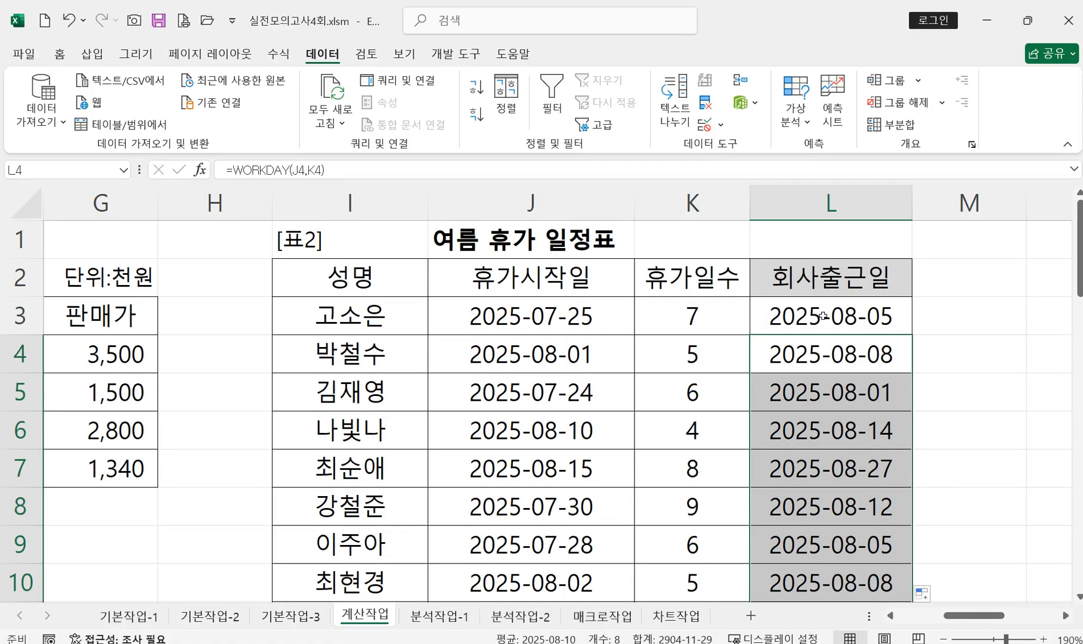
Step: Review the WORKDAY function arguments used in the L3 formula
{"action": "double_click", "coordinate": [823, 316]}
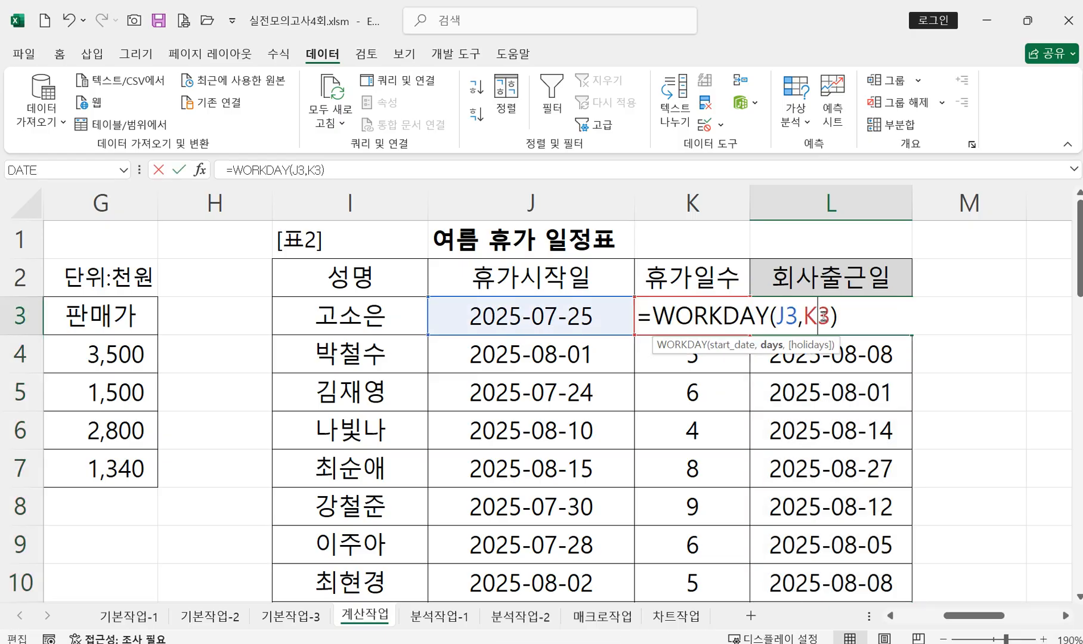
{"action": "left_click", "coordinate": [1065, 616]}
{"action": "left_click", "coordinate": [1065, 616]}
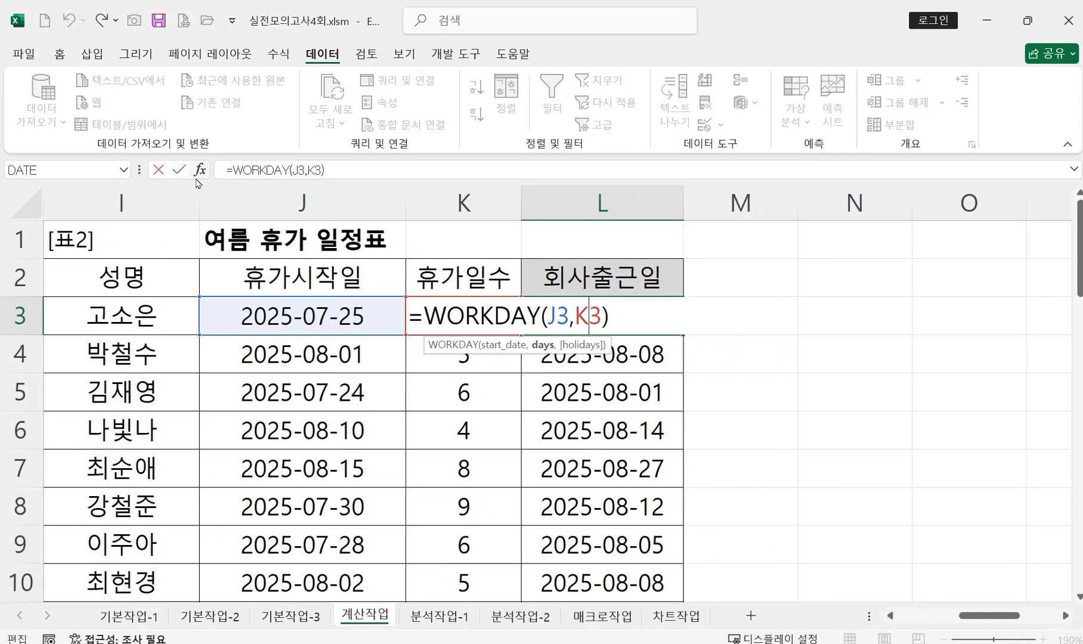
{"action": "left_click", "coordinate": [199, 171]}
{"action": "left_click_drag", "start_coordinate": [370, 287], "coordinate": [965, 280]}
{"action": "left_click", "coordinate": [951, 321]}
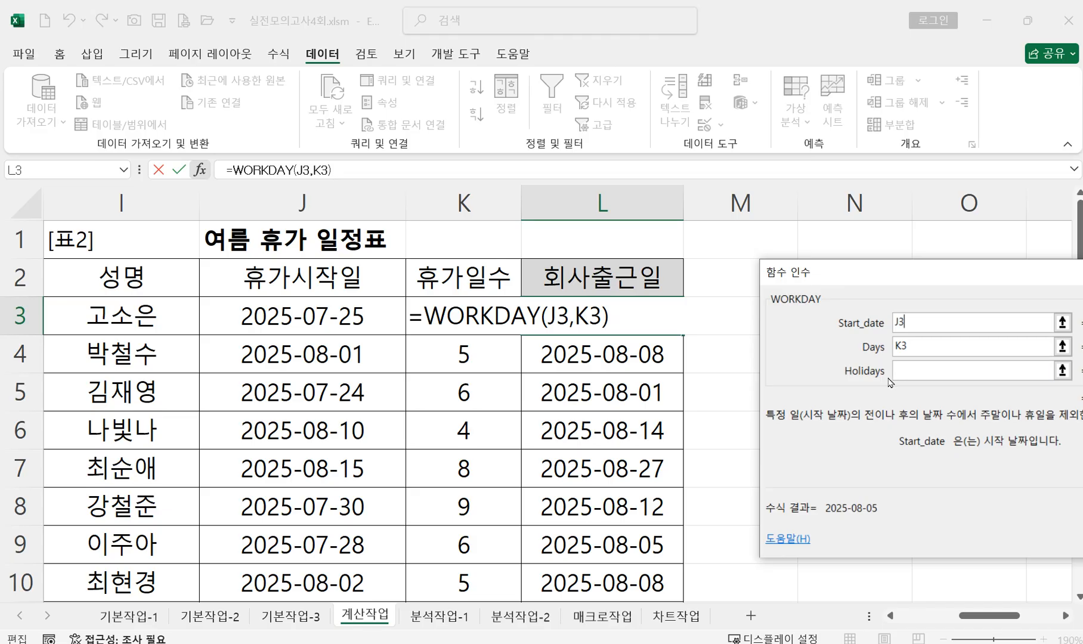
{"action": "left_click_drag", "start_coordinate": [896, 277], "coordinate": [750, 259]}
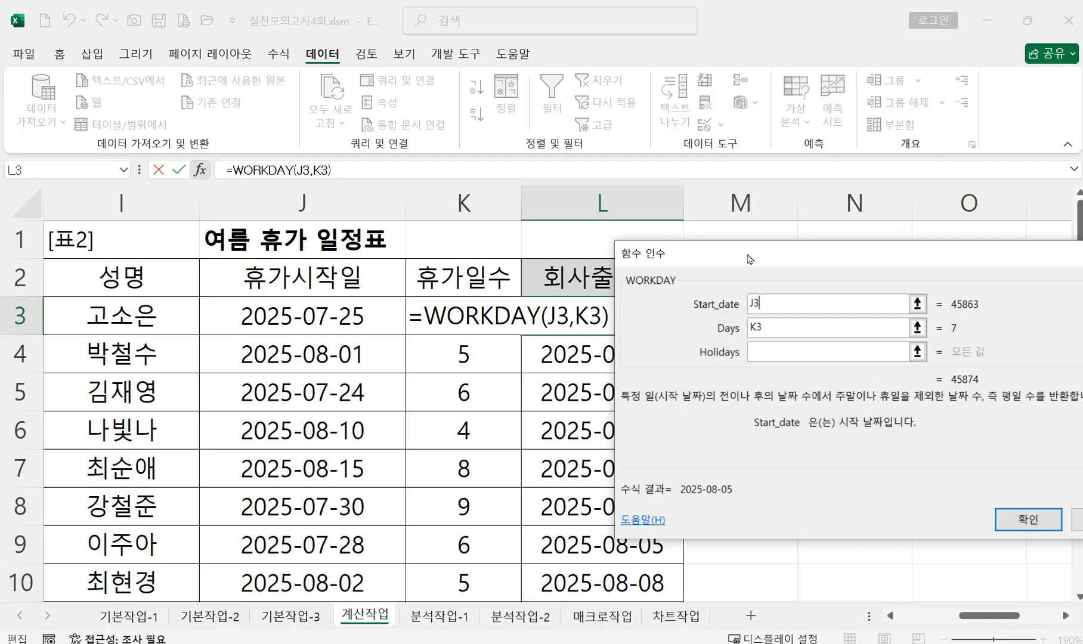
{"action": "left_click", "coordinate": [1006, 528]}
{"action": "left_click", "coordinate": [1027, 520]}
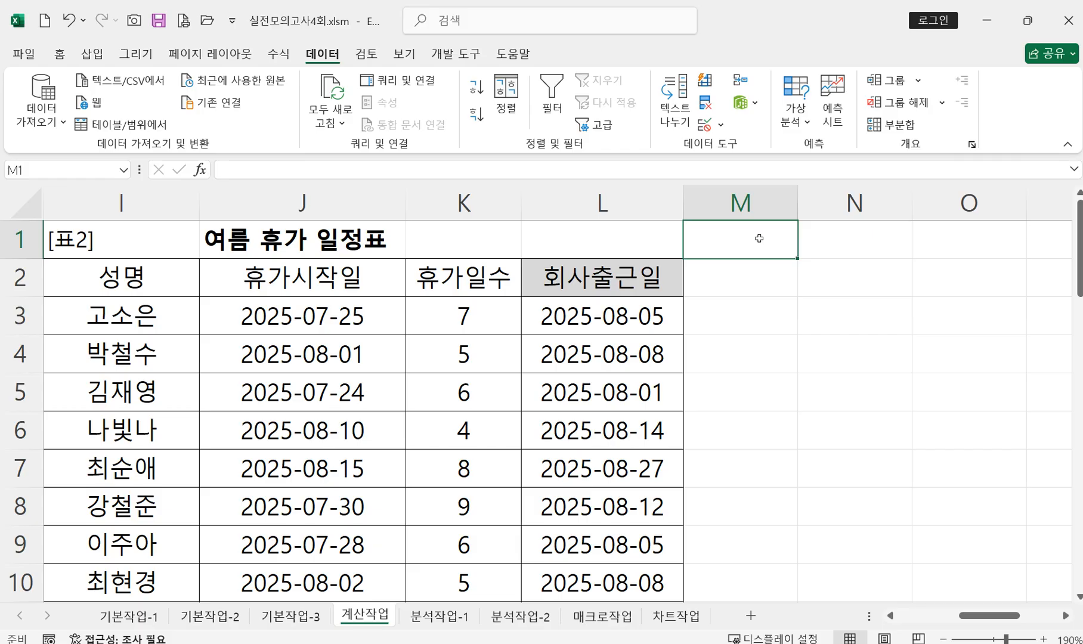
Step: Paste the captured image of the WORKDAY arguments at M1 and open the L3 formula for comparison
{"action": "key", "text": "ctrl+v"}
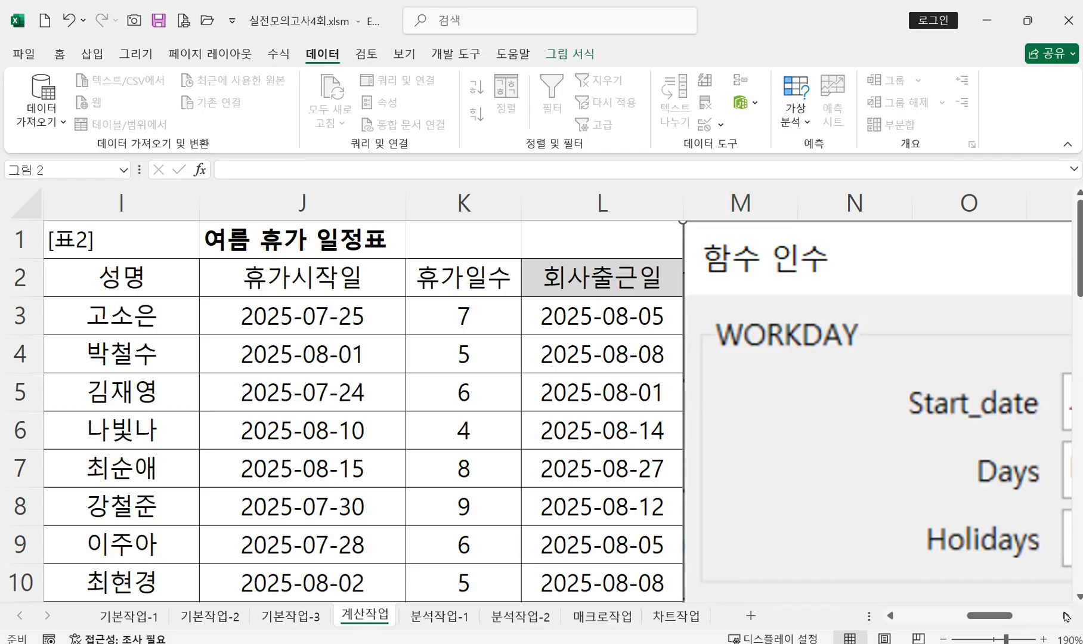
{"action": "left_click", "coordinate": [1066, 617]}
{"action": "left_click", "coordinate": [1065, 617]}
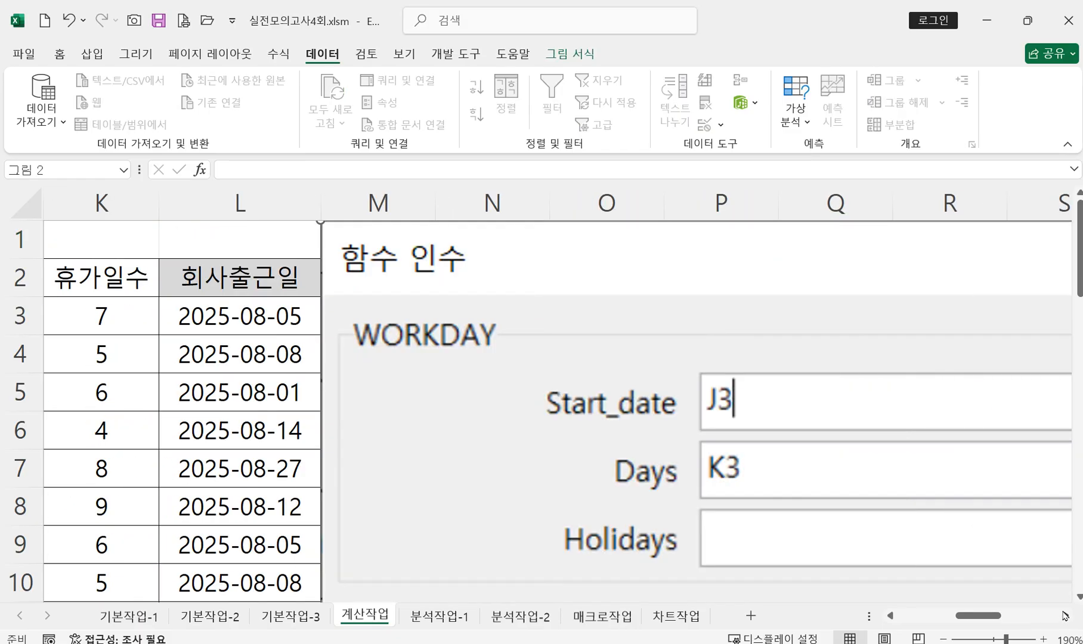
{"action": "double_click", "coordinate": [287, 318]}
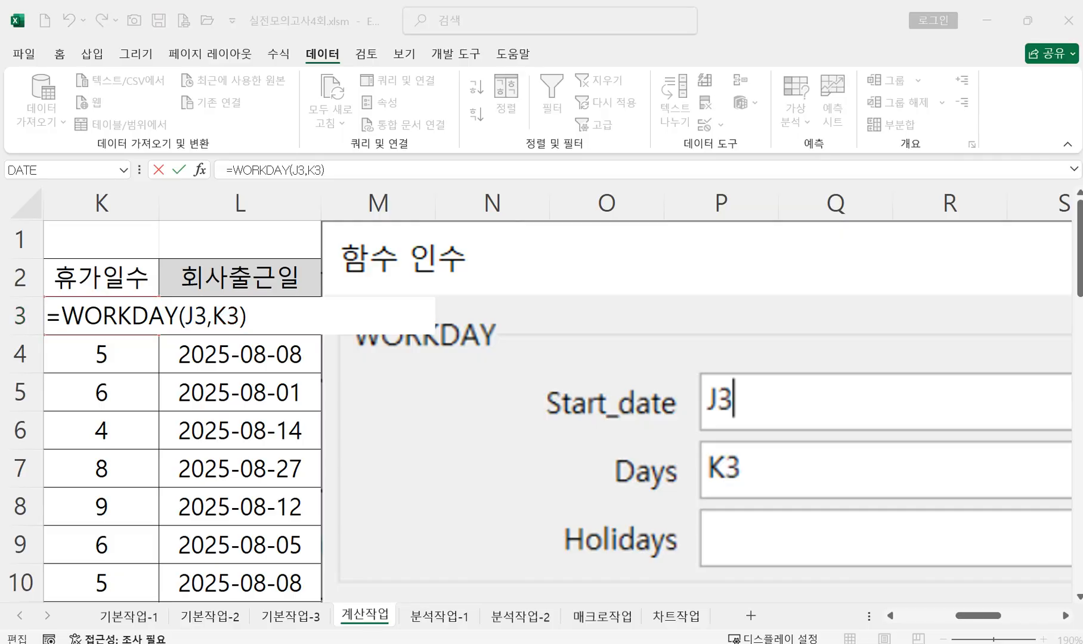
Step: Switch to Photos and read question 3 about the table 3 remarks in the exam image
{"action": "key", "text": "alt+Tab"}
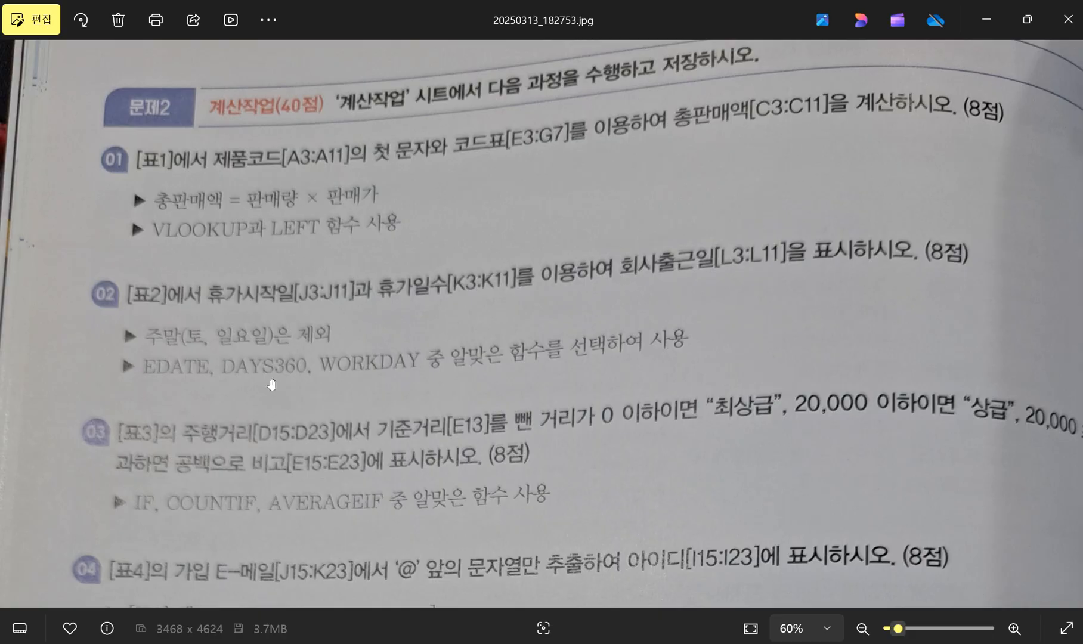
{"action": "scroll", "coordinate": [250, 358], "scroll_direction": "down", "scroll_amount": 2}
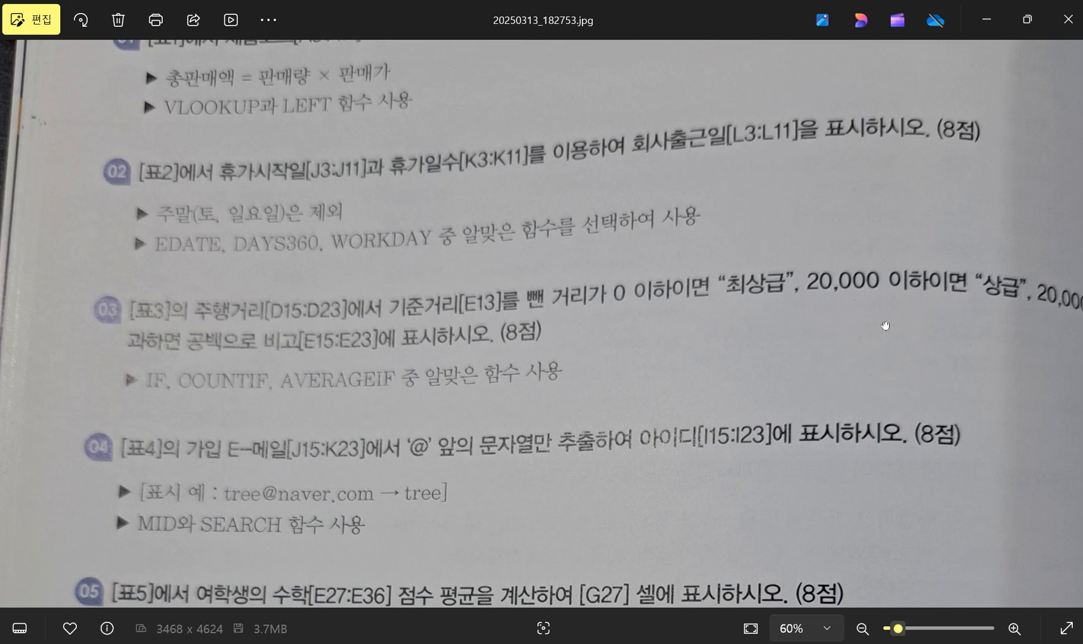
{"action": "scroll", "coordinate": [898, 325], "scroll_direction": "right", "scroll_amount": 2}
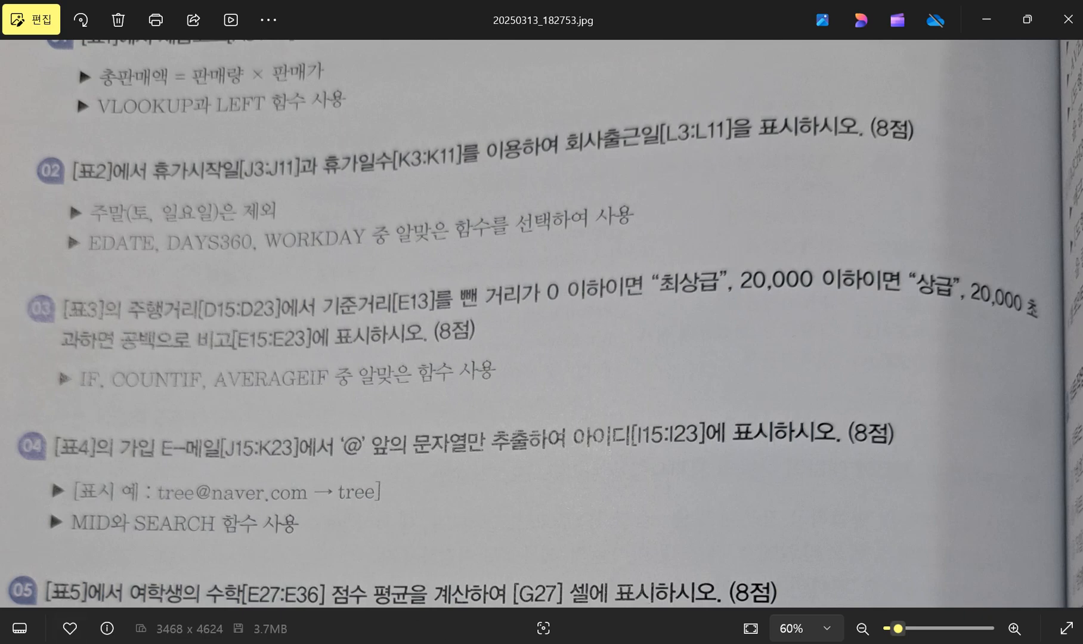
Step: Switch to Excel and enter the test =D15-$E$13<=0 in E15, with E13 as an absolute reference
{"action": "key", "text": "alt+Tab"}
{"action": "left_click", "coordinate": [719, 433]}
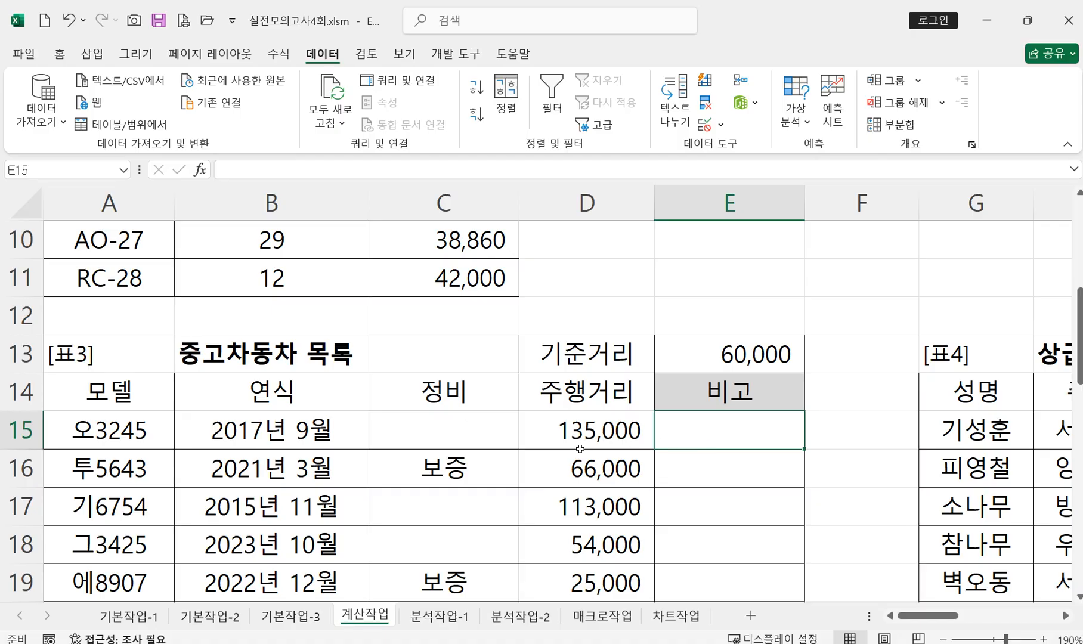
{"action": "type", "text": "="}
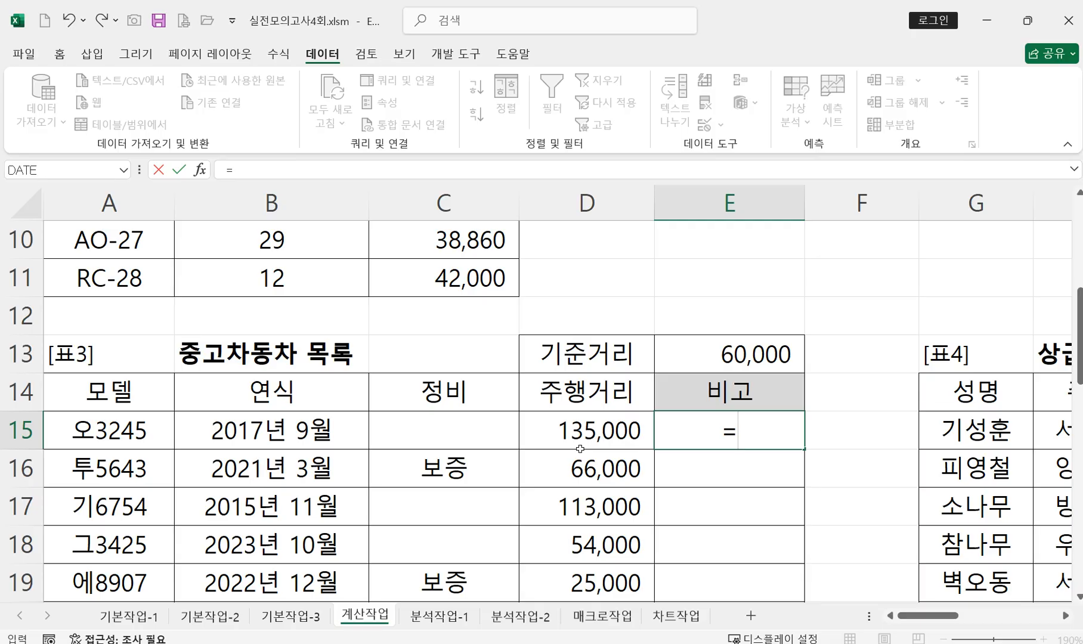
{"action": "left_click", "coordinate": [583, 427]}
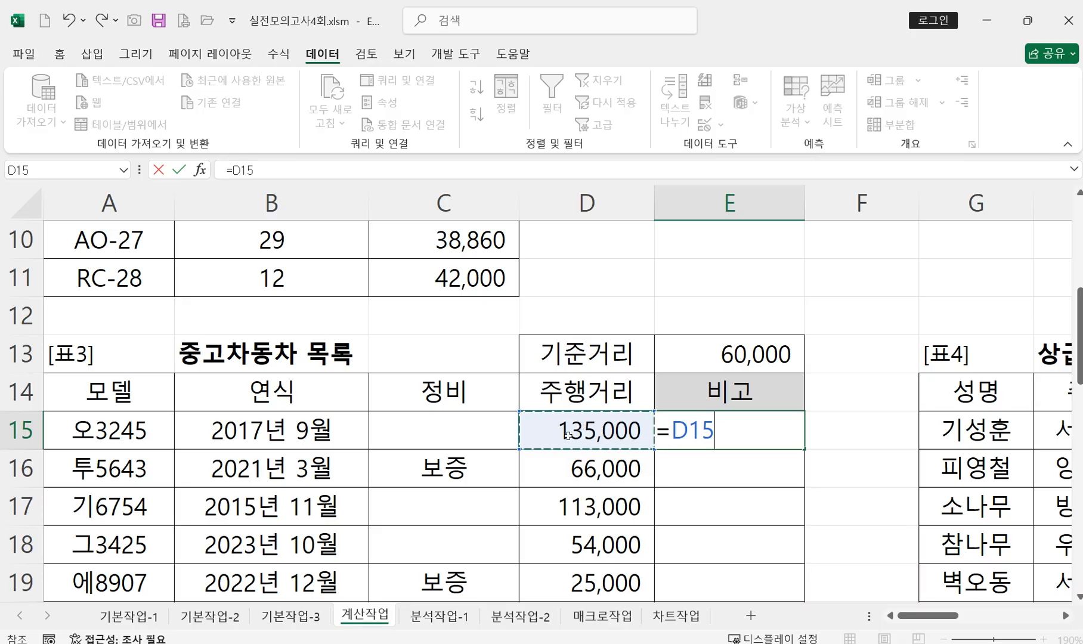
{"action": "type", "text": "-"}
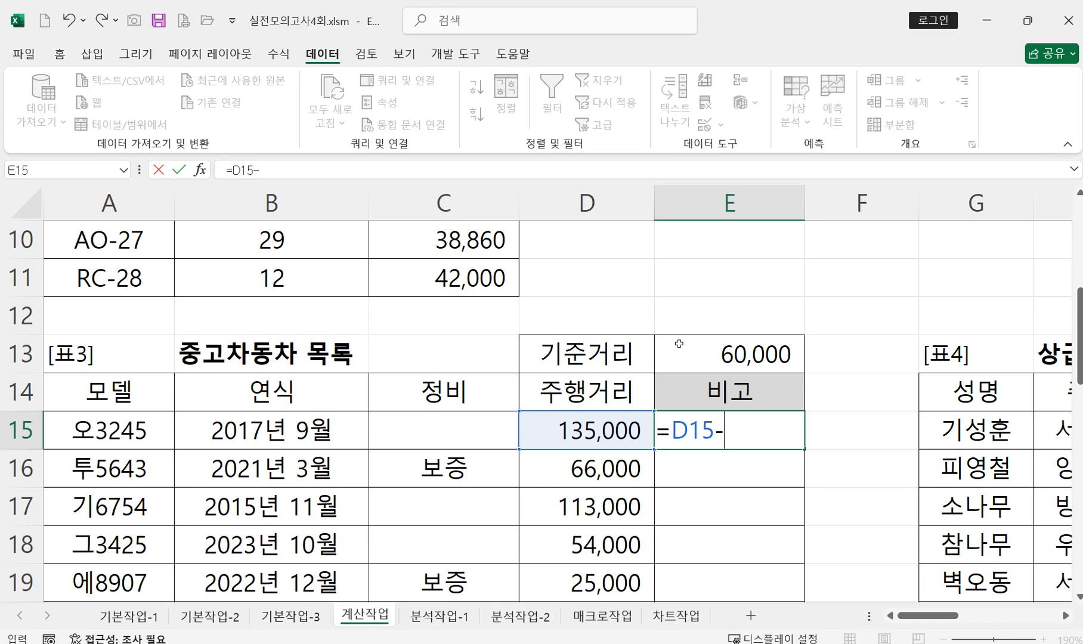
{"action": "left_click", "coordinate": [697, 347]}
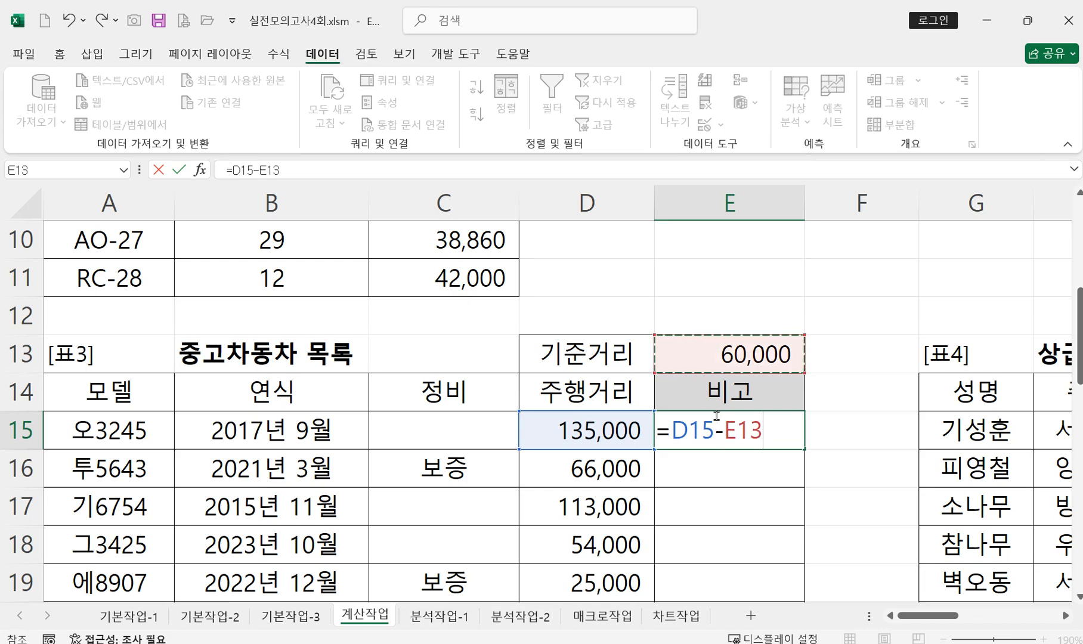
{"action": "left_click", "coordinate": [742, 430]}
{"action": "key", "text": "F4"}
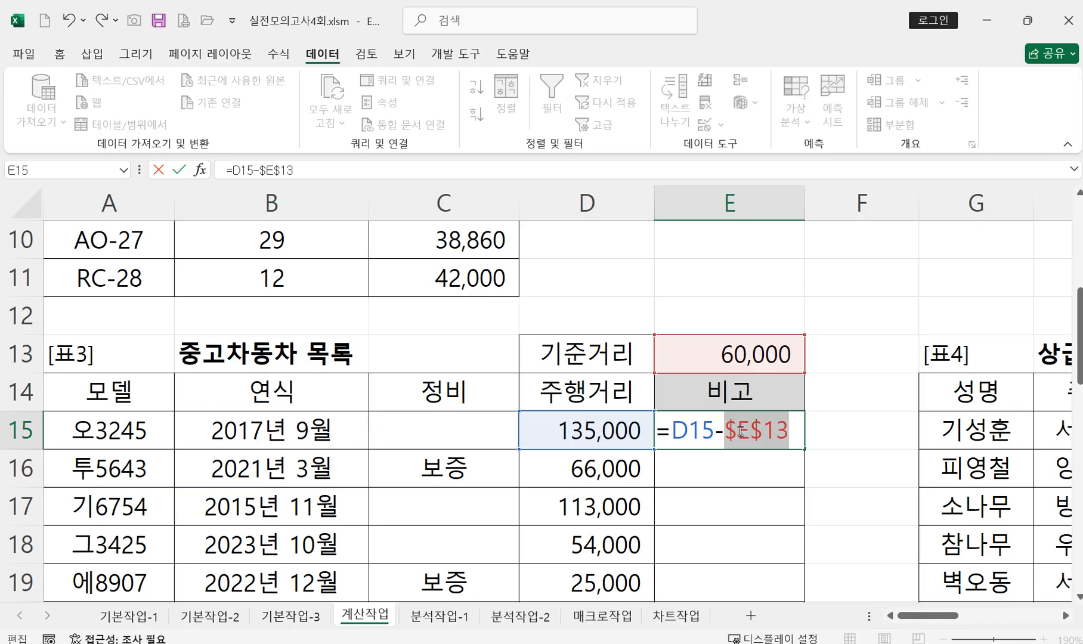
{"action": "left_click", "coordinate": [790, 431]}
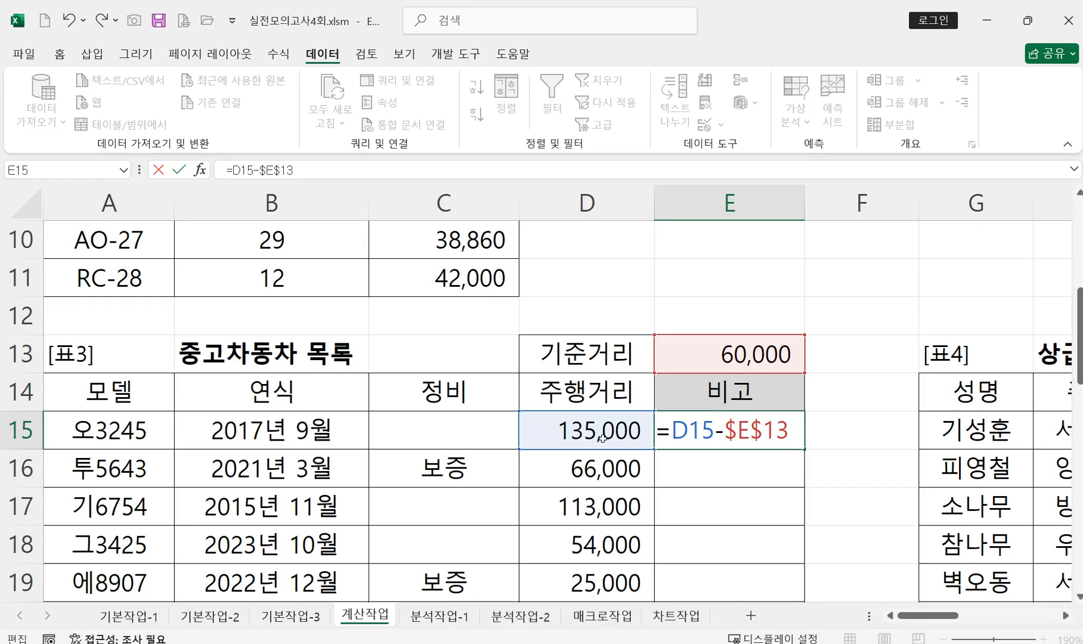
{"action": "type", "text": "<=0"}
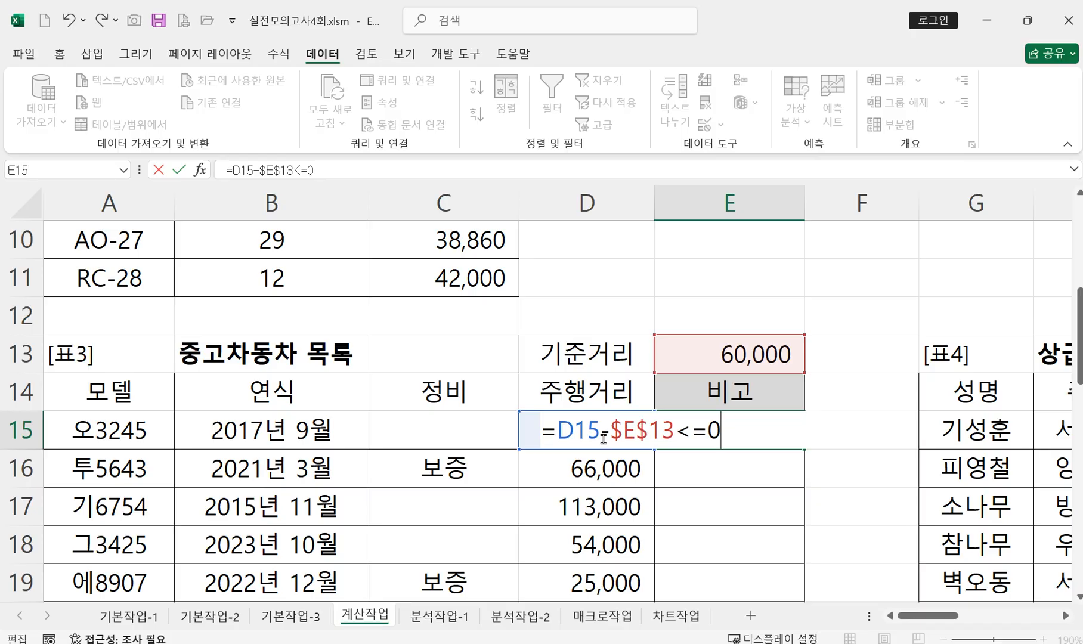
{"action": "key", "text": "Return"}
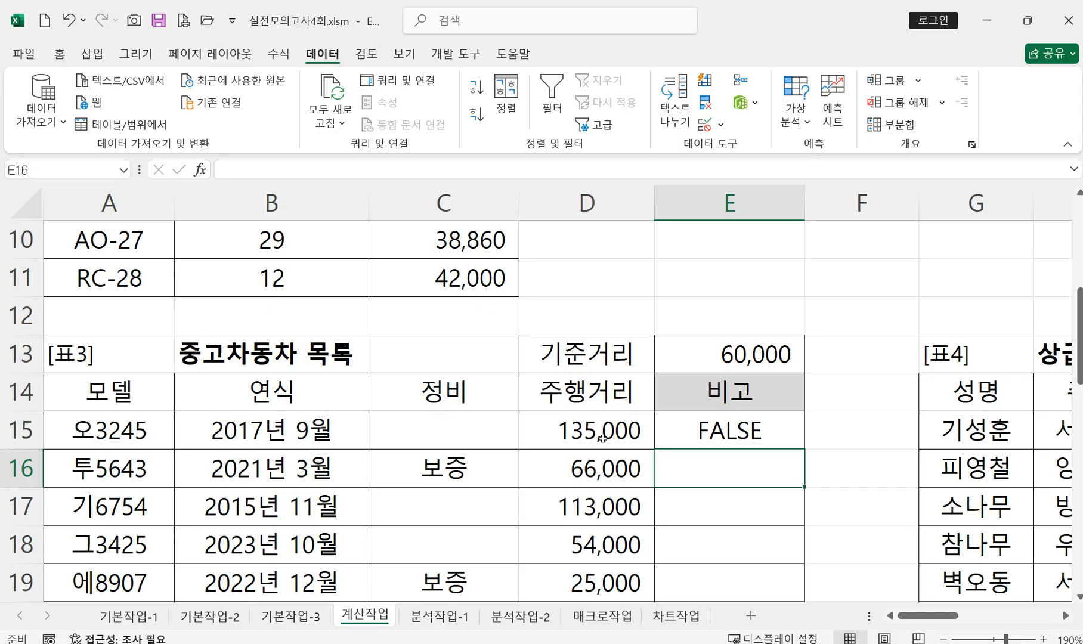
Step: Wrap the E15 comparison in an IF function and supply "최상급" as its value when true
{"action": "left_click", "coordinate": [717, 436]}
{"action": "key", "text": "F2"}
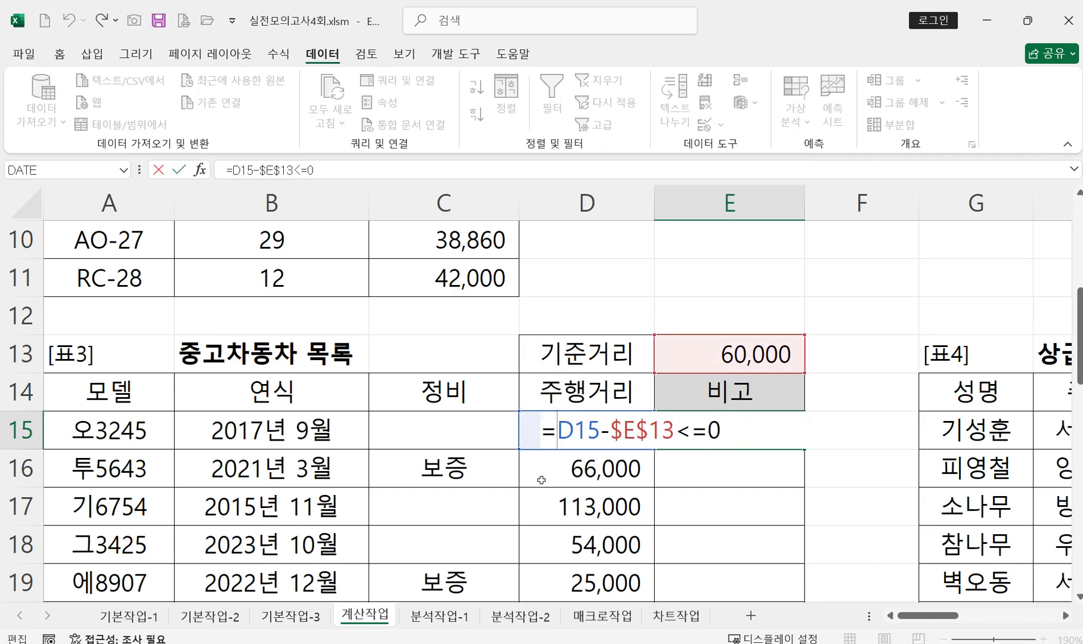
{"action": "type", "text": "if"}
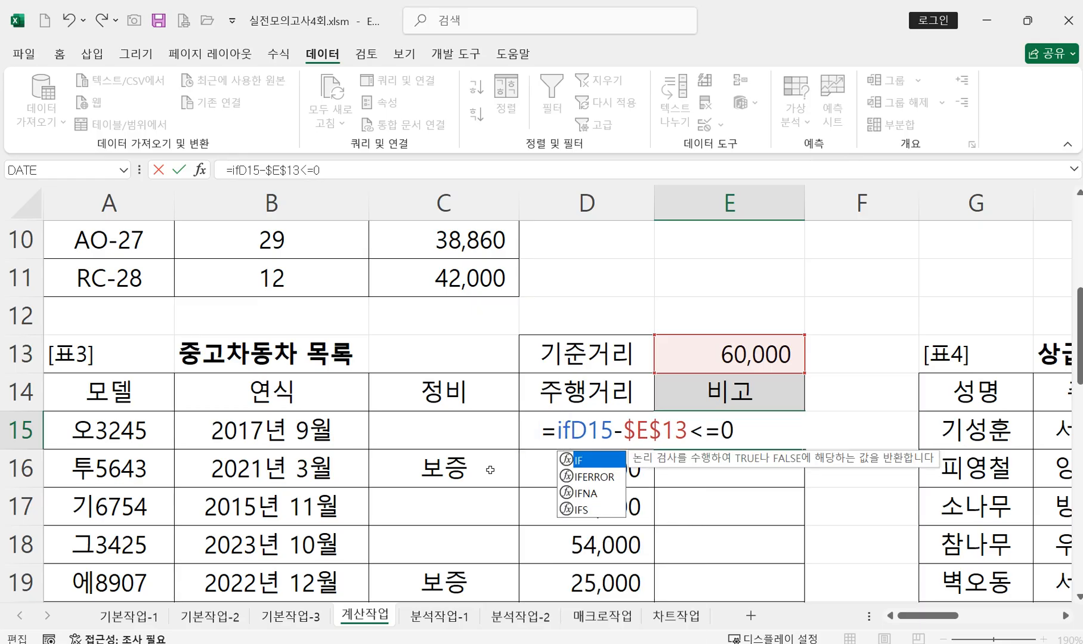
{"action": "double_click", "coordinate": [591, 460]}
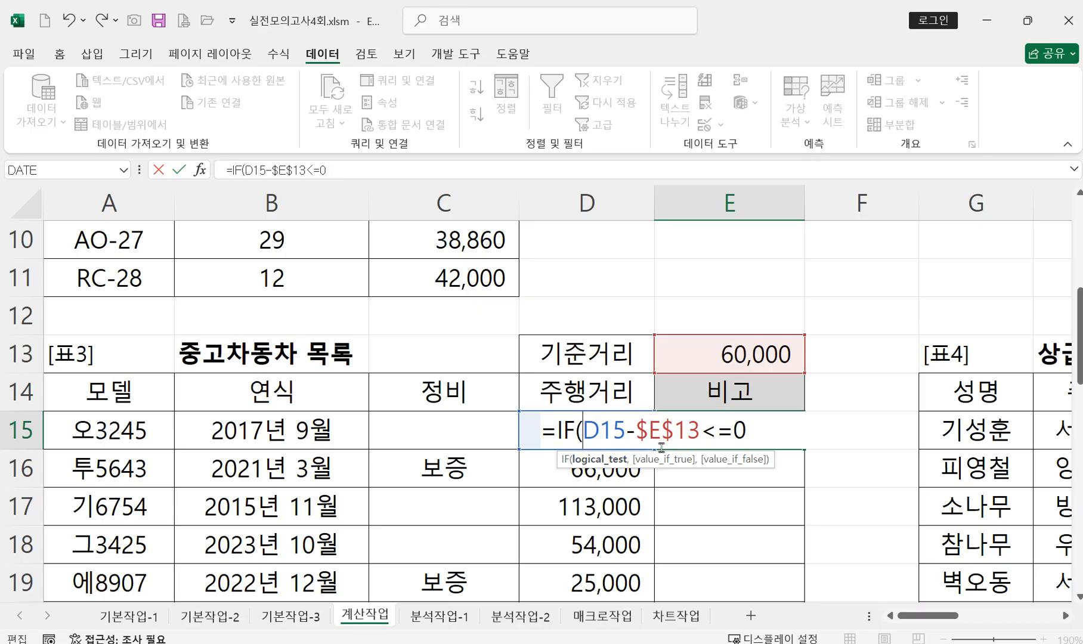
{"action": "left_click", "coordinate": [772, 432]}
{"action": "type", "text": ","}
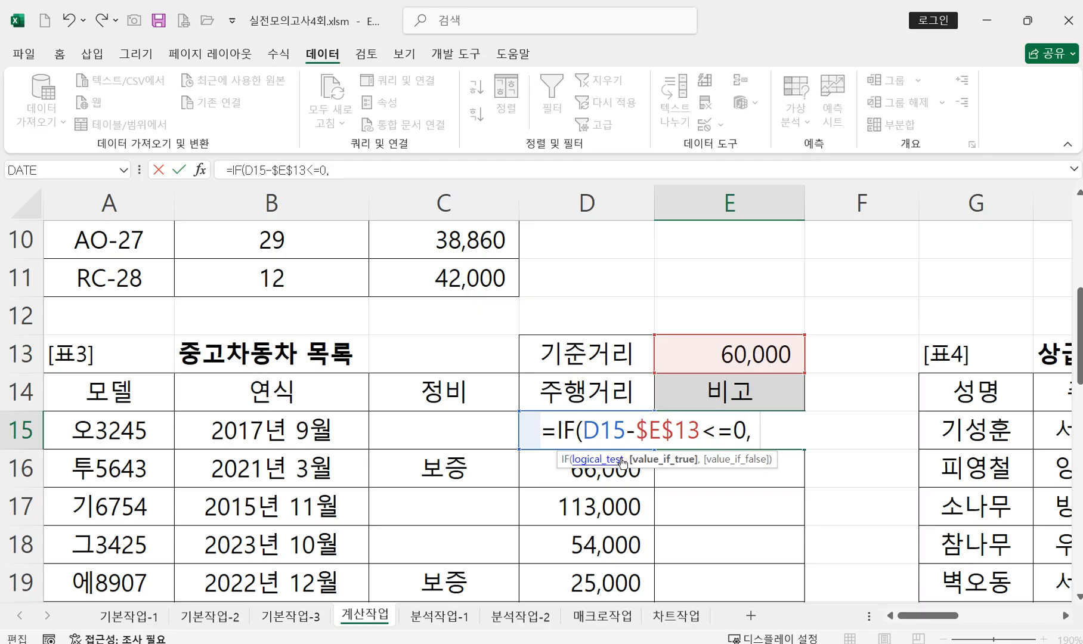
{"action": "type", "text": " \"ch"}
{"action": "key", "text": "BackSpace"}
{"action": "key", "text": "BackSpace"}
{"action": "type", "text": "최상급"}
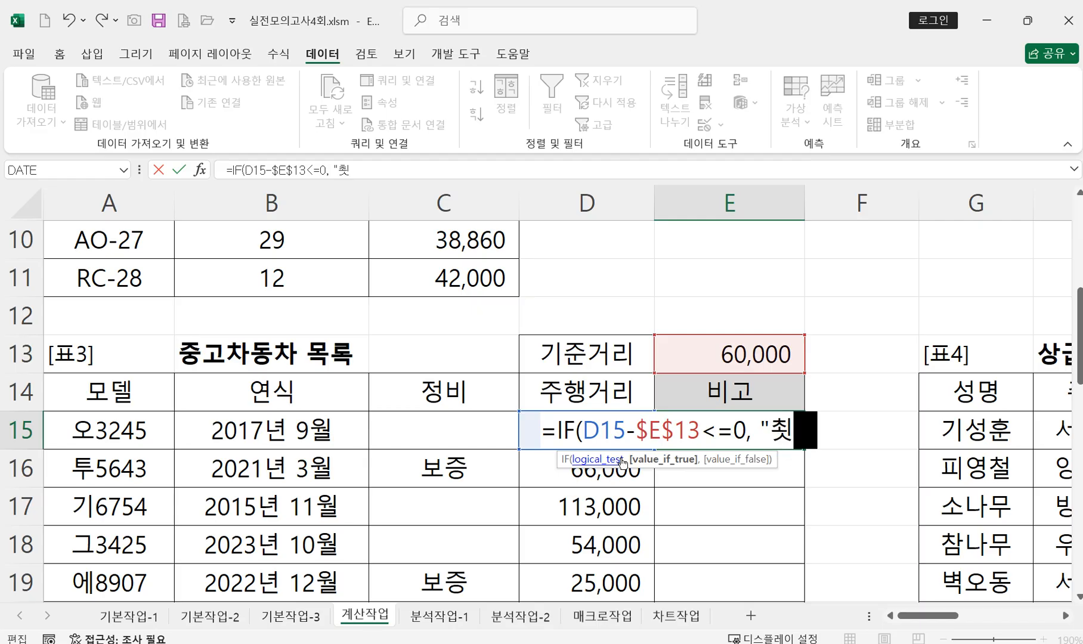
{"action": "type", "text": "\","}
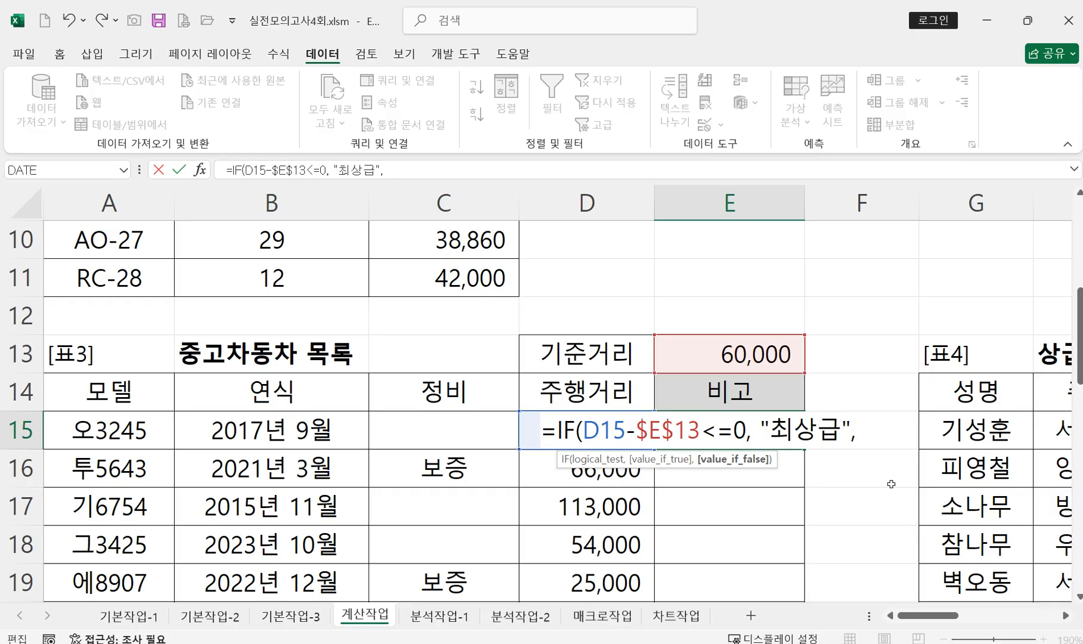
Step: Nest a second IF as the false argument in E15, with the condition D15-$E$13<=20000
{"action": "left_click", "coordinate": [1066, 617]}
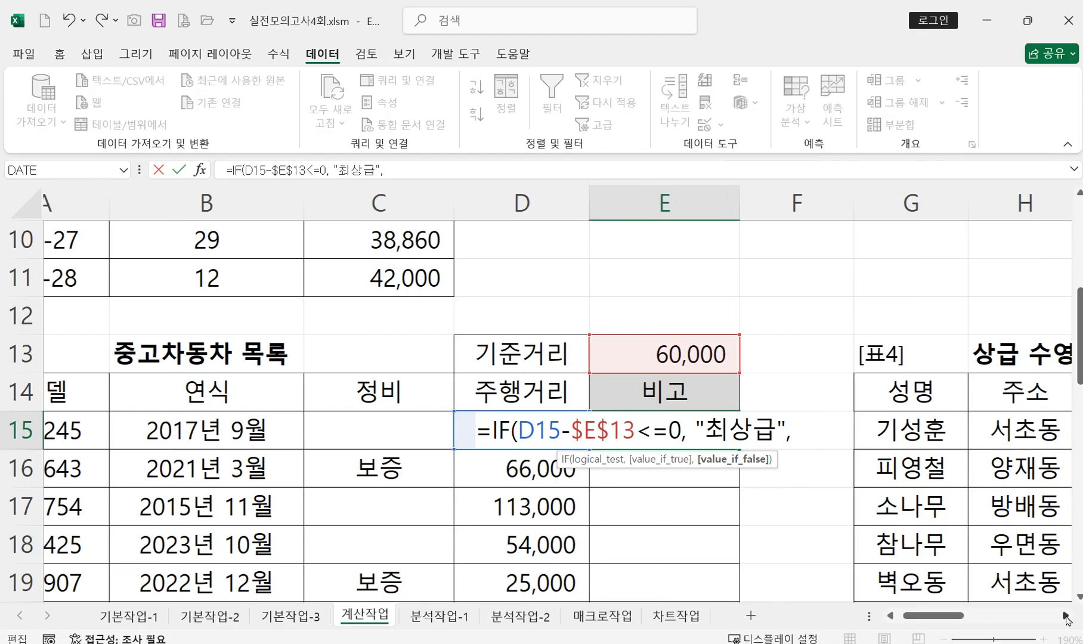
{"action": "left_click", "coordinate": [1066, 617]}
{"action": "left_click", "coordinate": [1066, 617]}
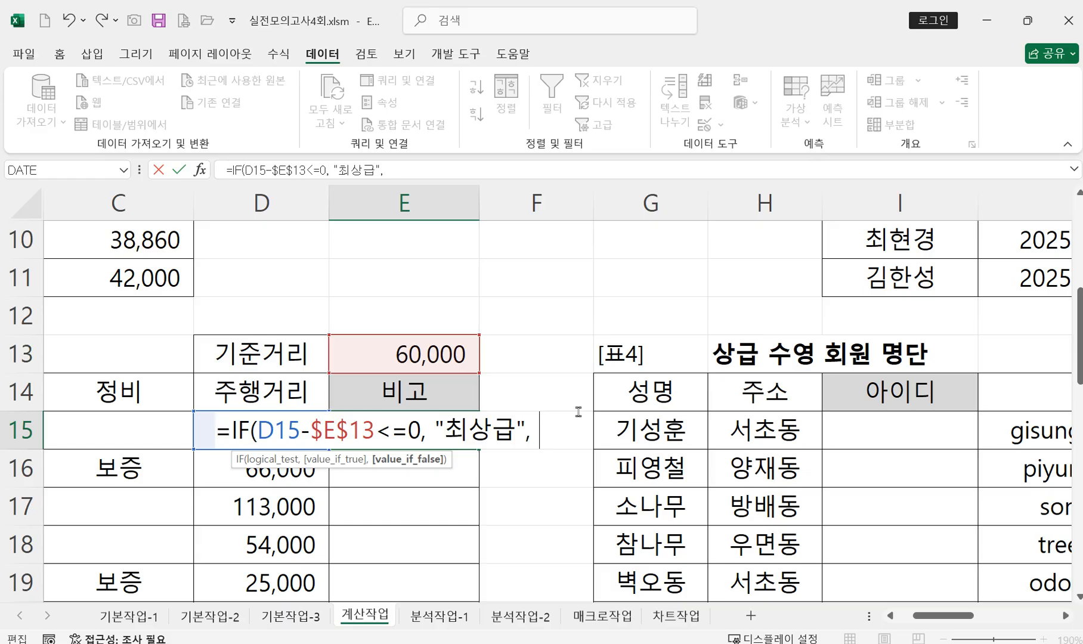
{"action": "type", "text": "ㅑ"}
{"action": "key", "text": "BackSpace"}
{"action": "type", "text": "i"}
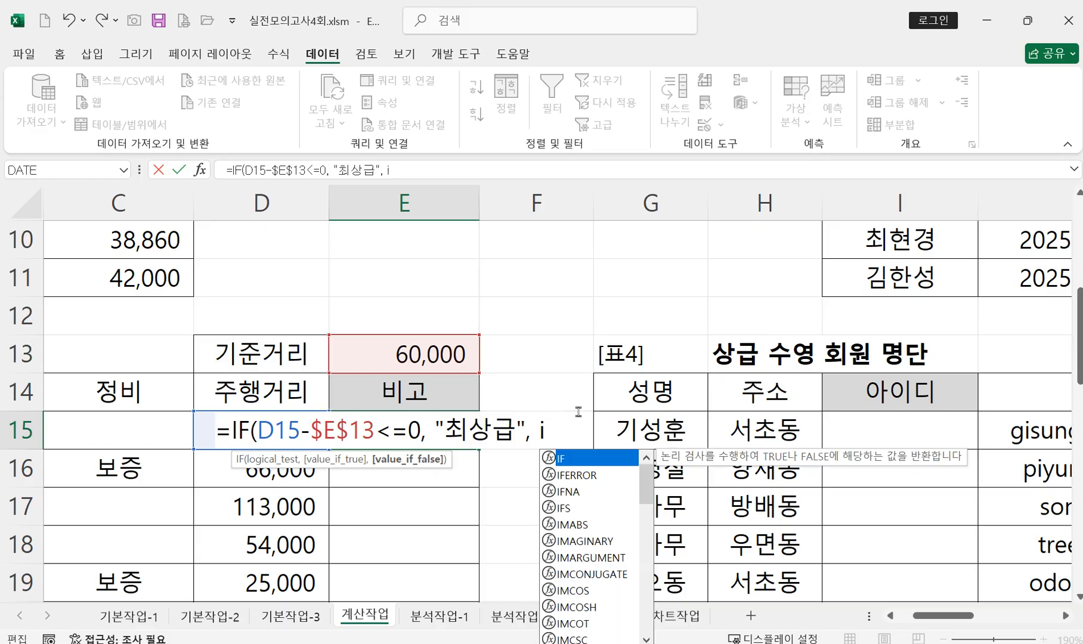
{"action": "double_click", "coordinate": [571, 458]}
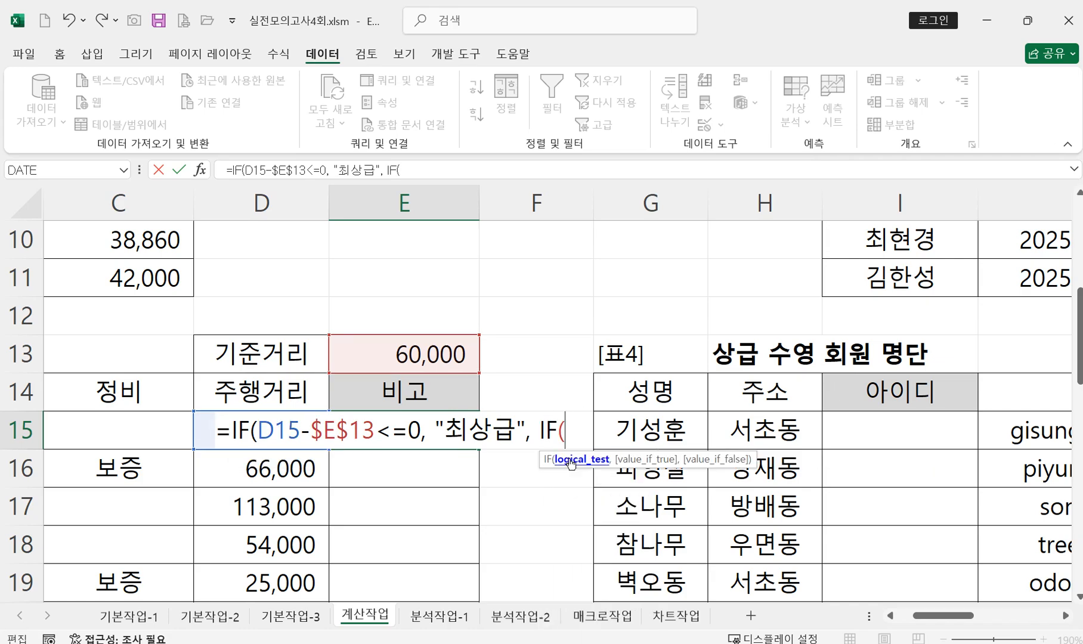
{"action": "left_click", "coordinate": [202, 428]}
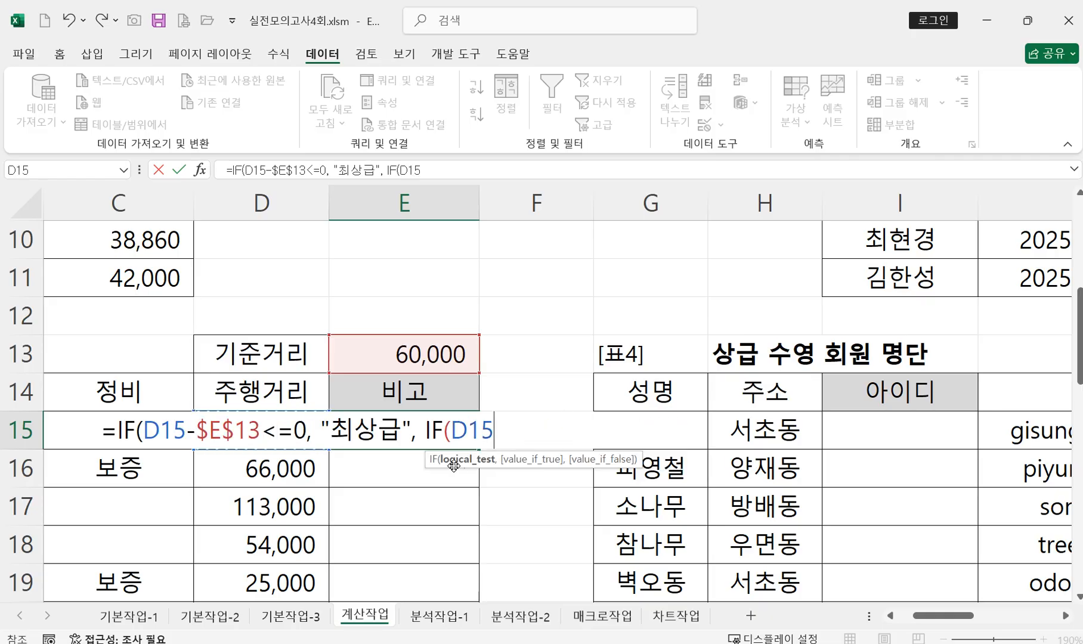
{"action": "type", "text": "-"}
{"action": "left_click", "coordinate": [389, 368]}
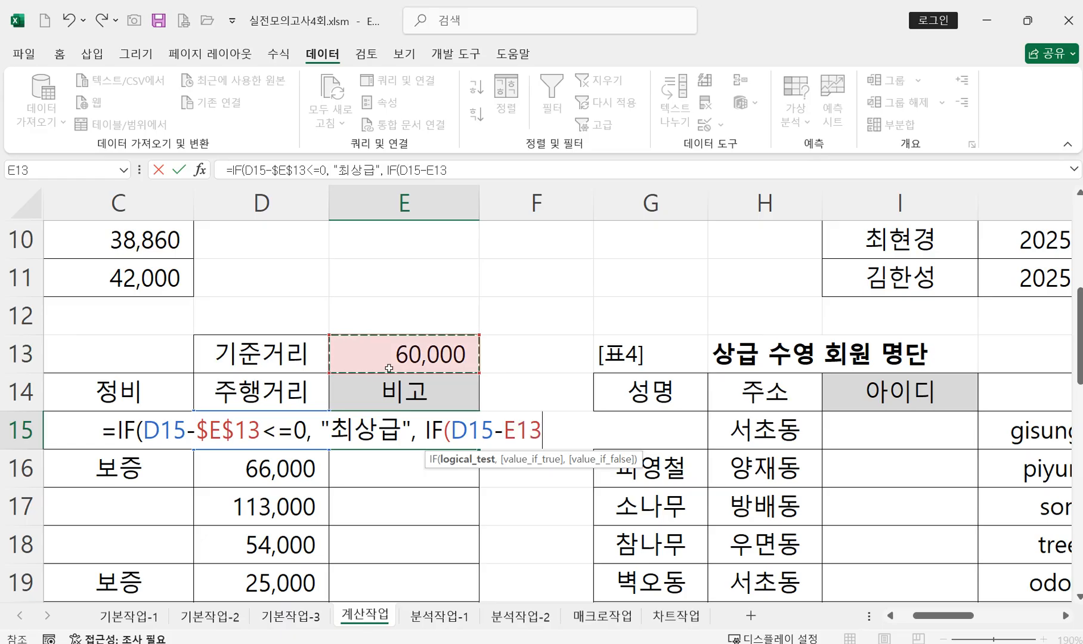
{"action": "key", "text": "F4"}
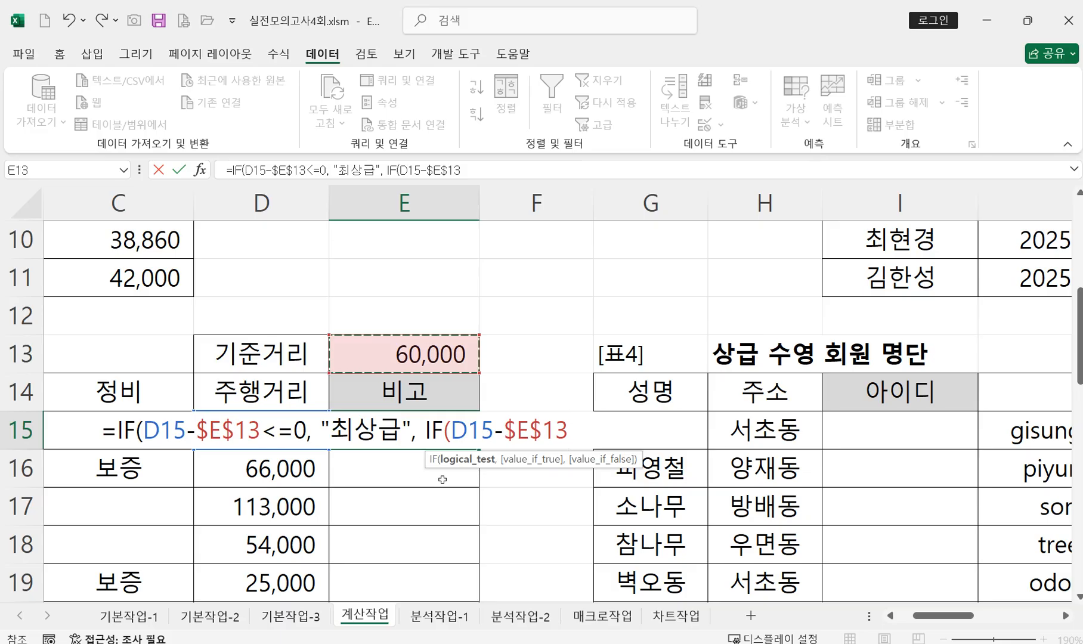
{"action": "type", "text": "<=20000"}
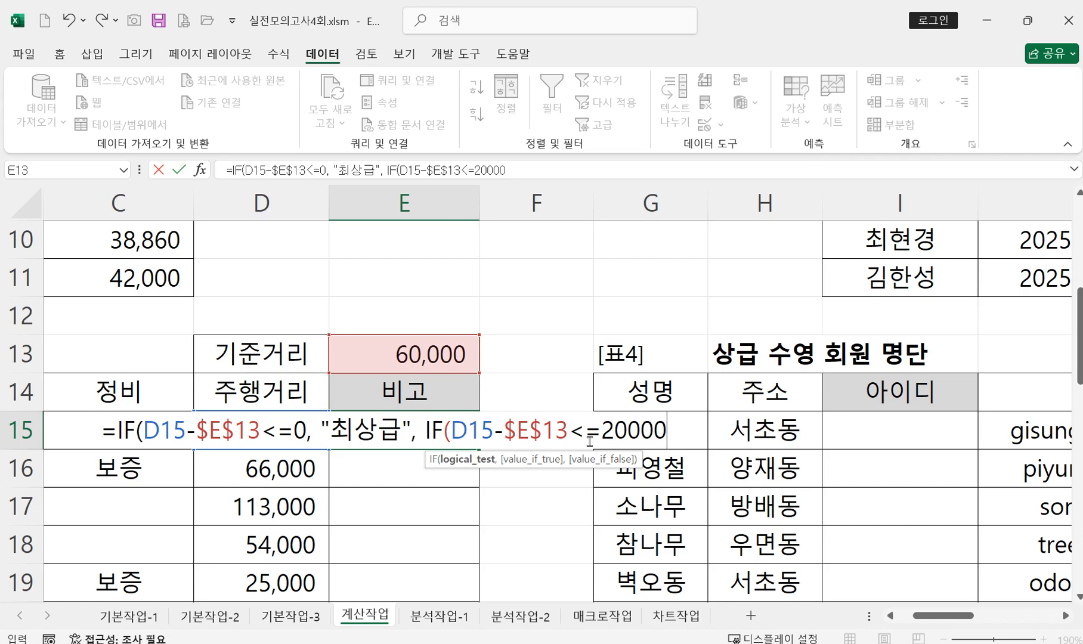
Step: Complete the nested IF in E15 with "상급" when true and an empty string "" when false
{"action": "type", "text": ", \"t"}
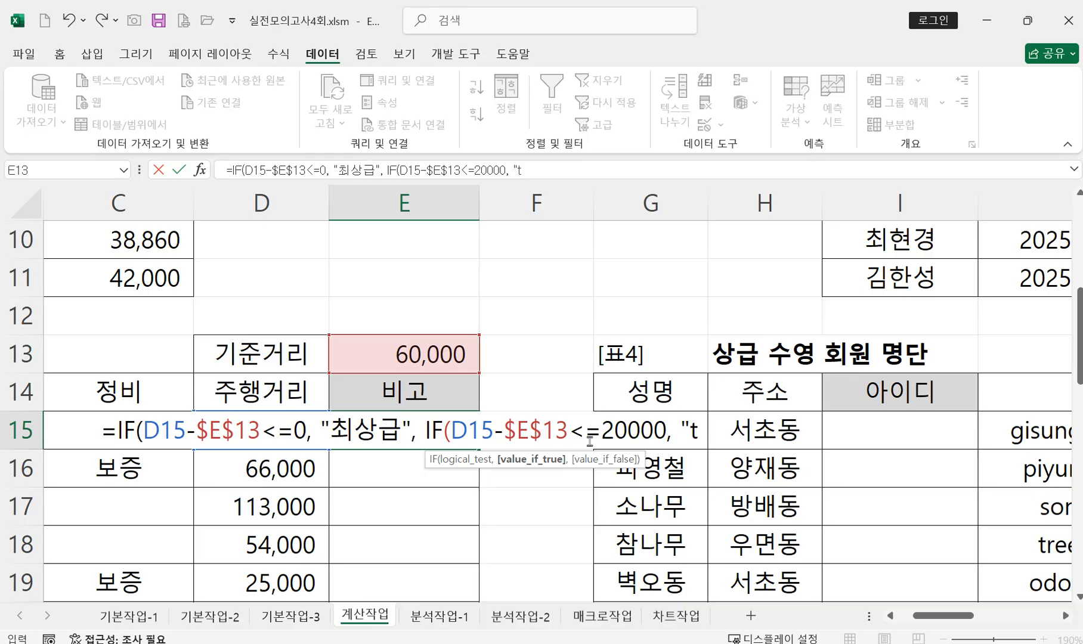
{"action": "key", "text": "BackSpace"}
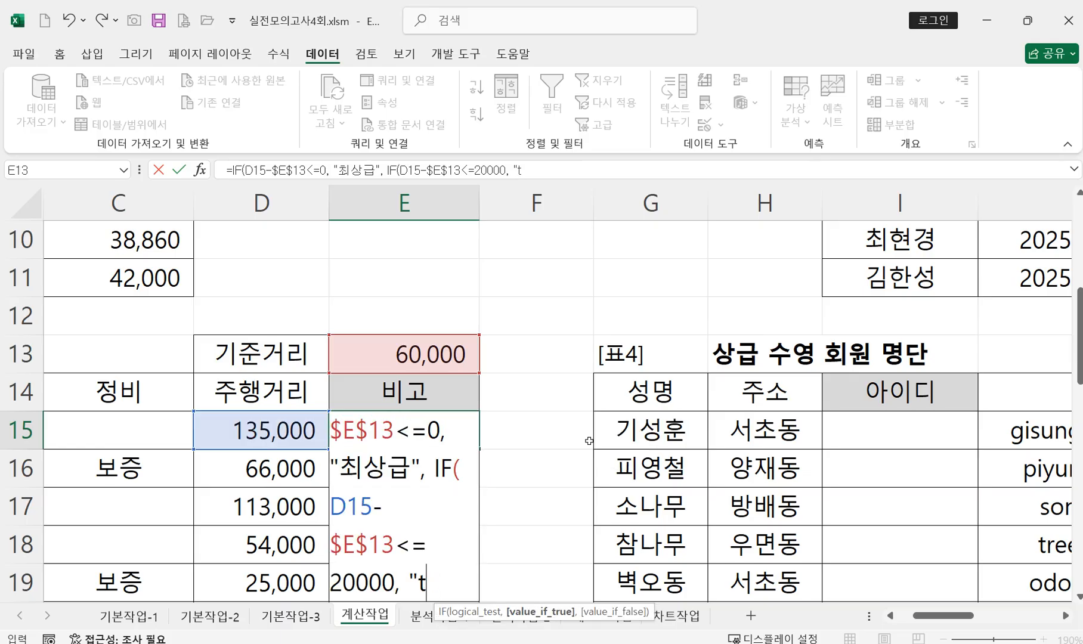
{"action": "type", "text": "상급"}
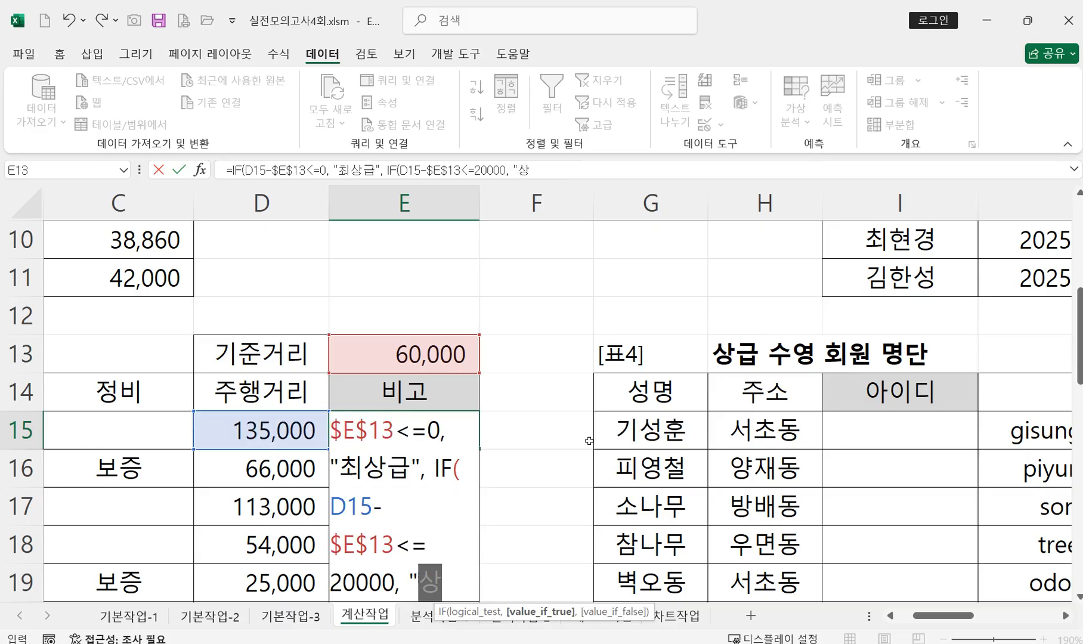
{"action": "type", "text": "\","}
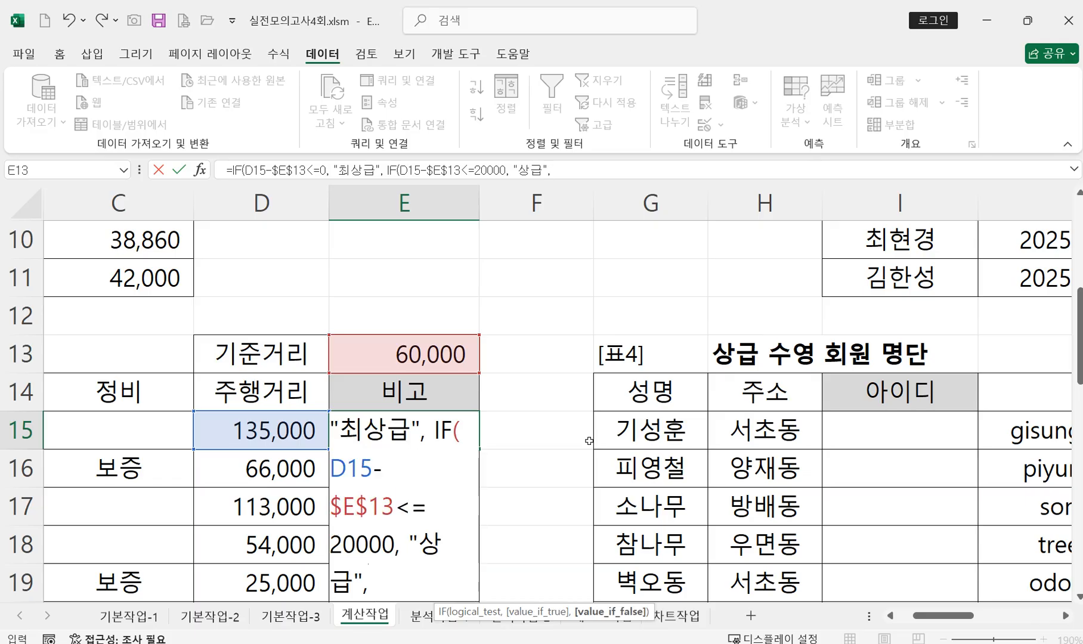
{"action": "type", "text": "\"\" ))"}
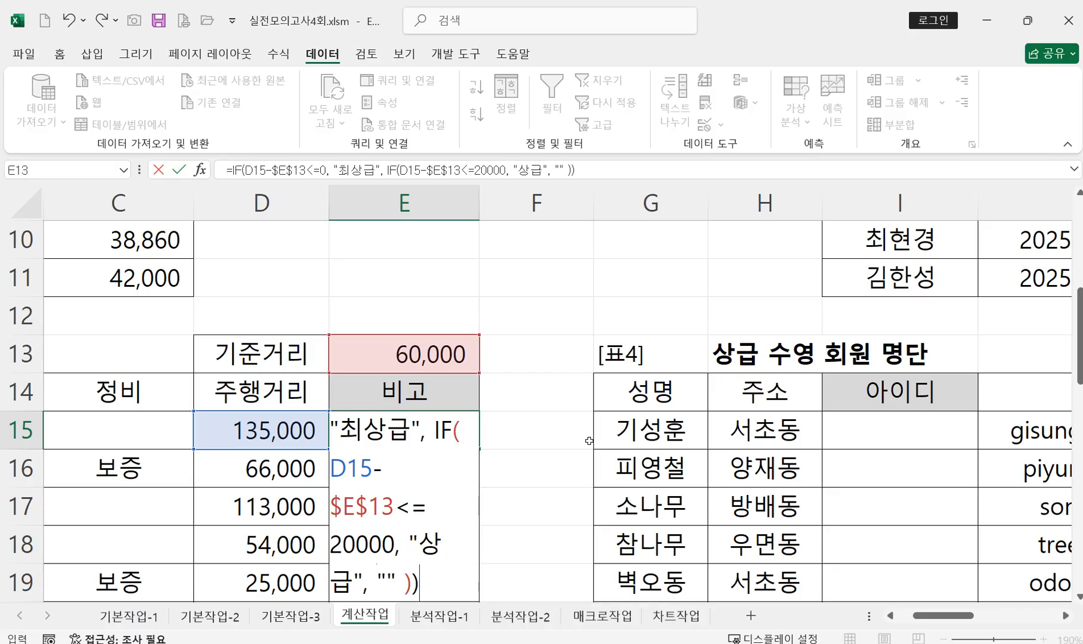
{"action": "key", "text": "Return"}
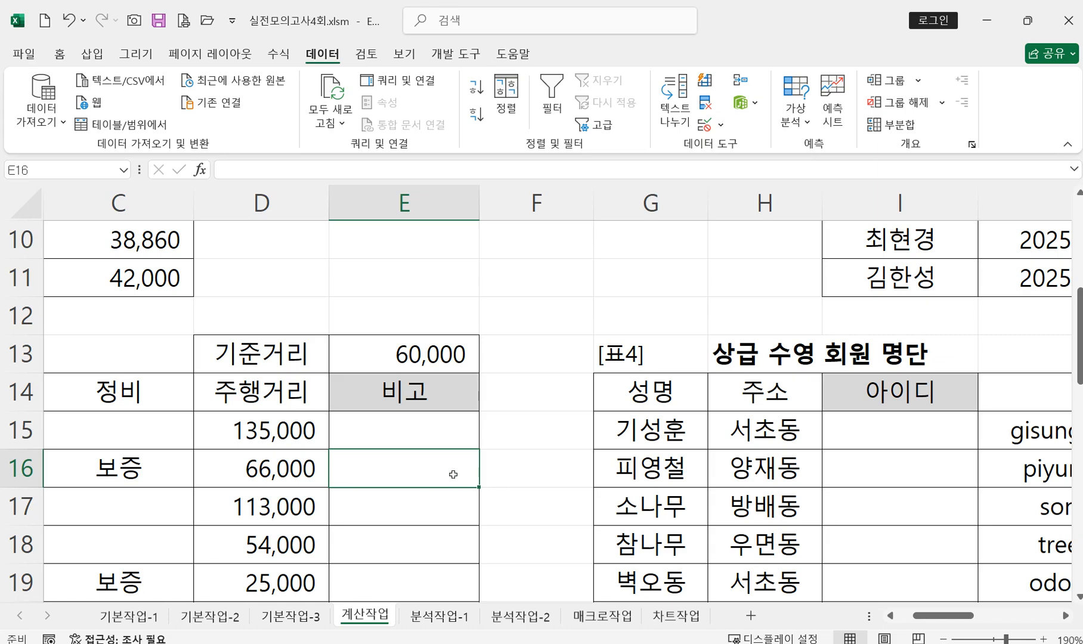
Step: Start an IF formula in E16 with the condition D16-$E$13<=0, keeping E13 as an absolute reference
{"action": "type", "text": "="}
{"action": "type", "text": "ㅑ"}
{"action": "key", "text": "BackSpace"}
{"action": "type", "text": "if"}
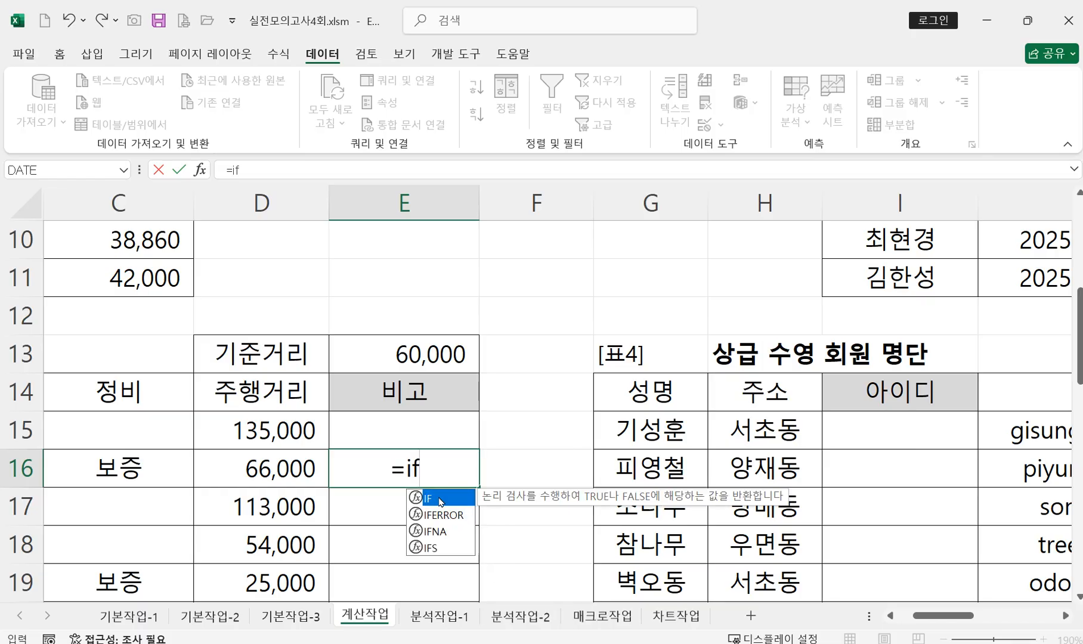
{"action": "double_click", "coordinate": [440, 501]}
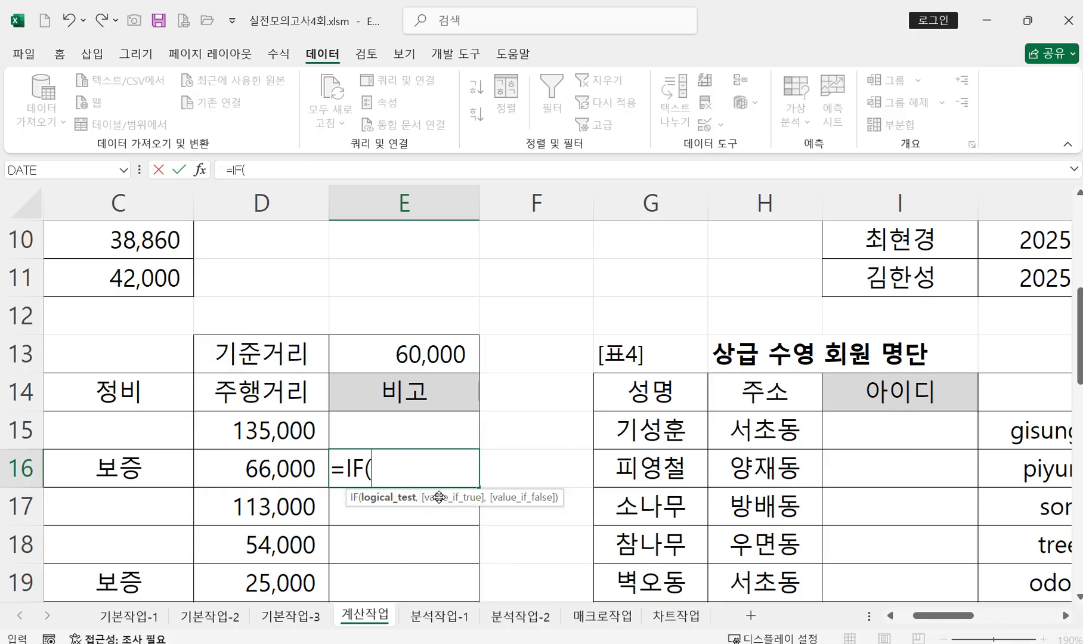
{"action": "left_click", "coordinate": [291, 472]}
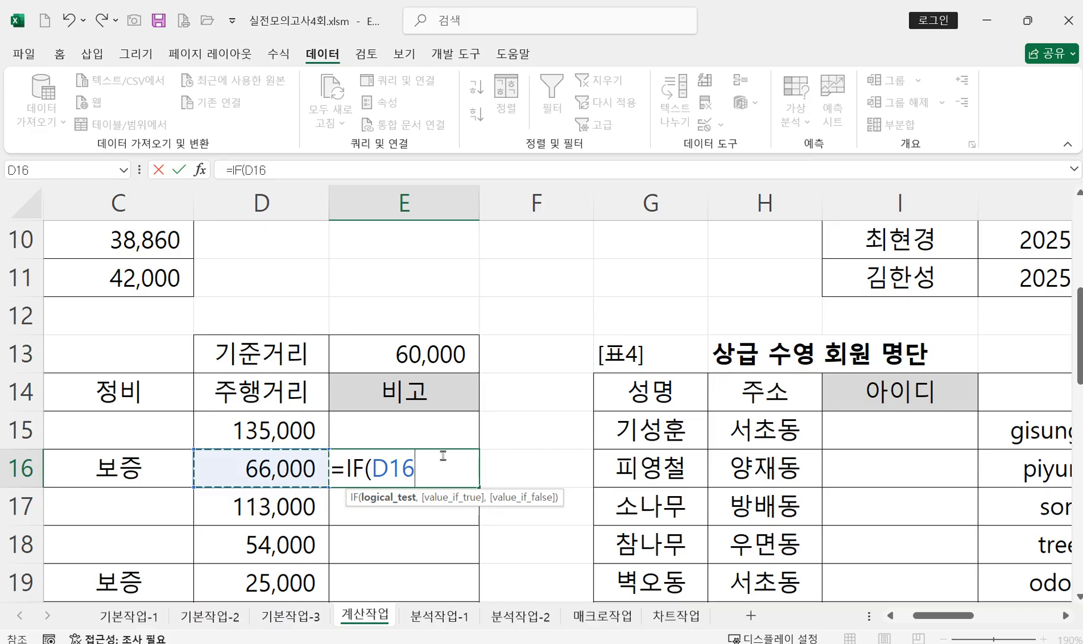
{"action": "type", "text": "-"}
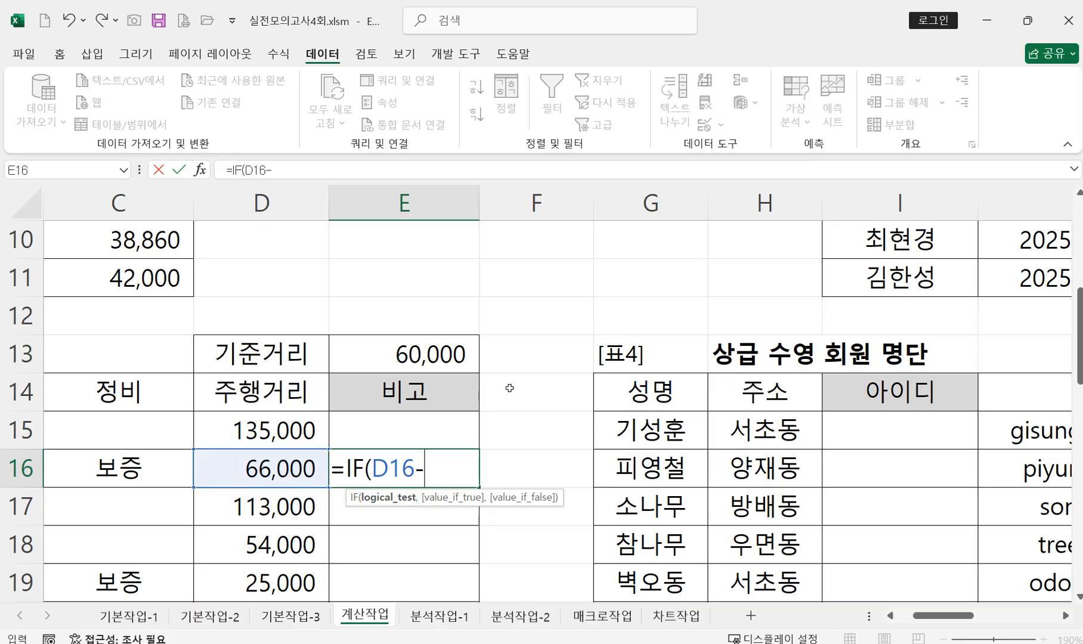
{"action": "left_click", "coordinate": [457, 359]}
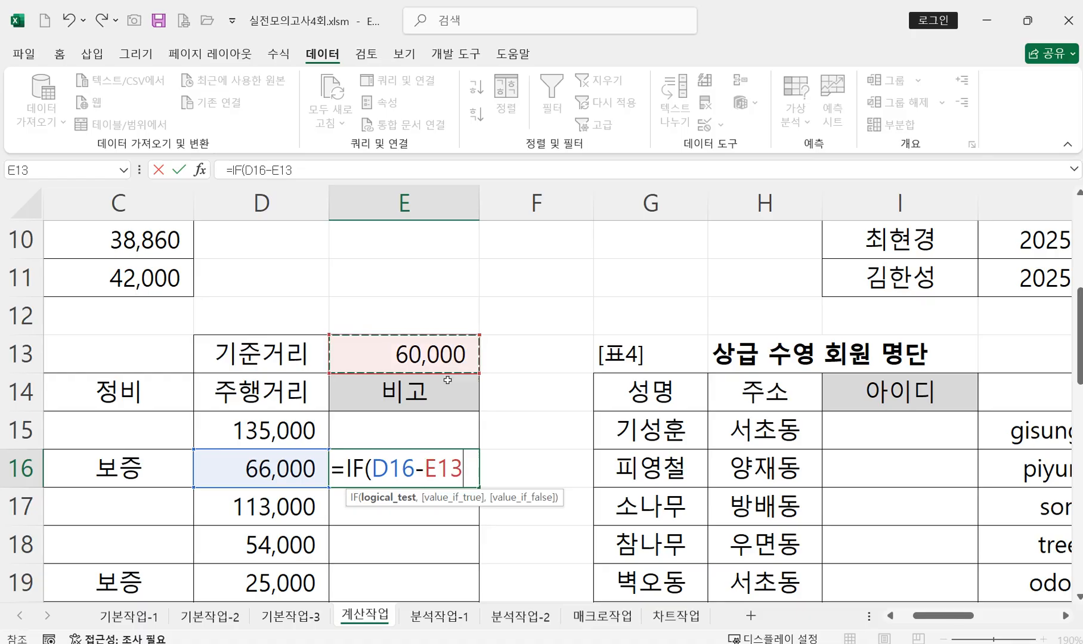
{"action": "left_click", "coordinate": [441, 463]}
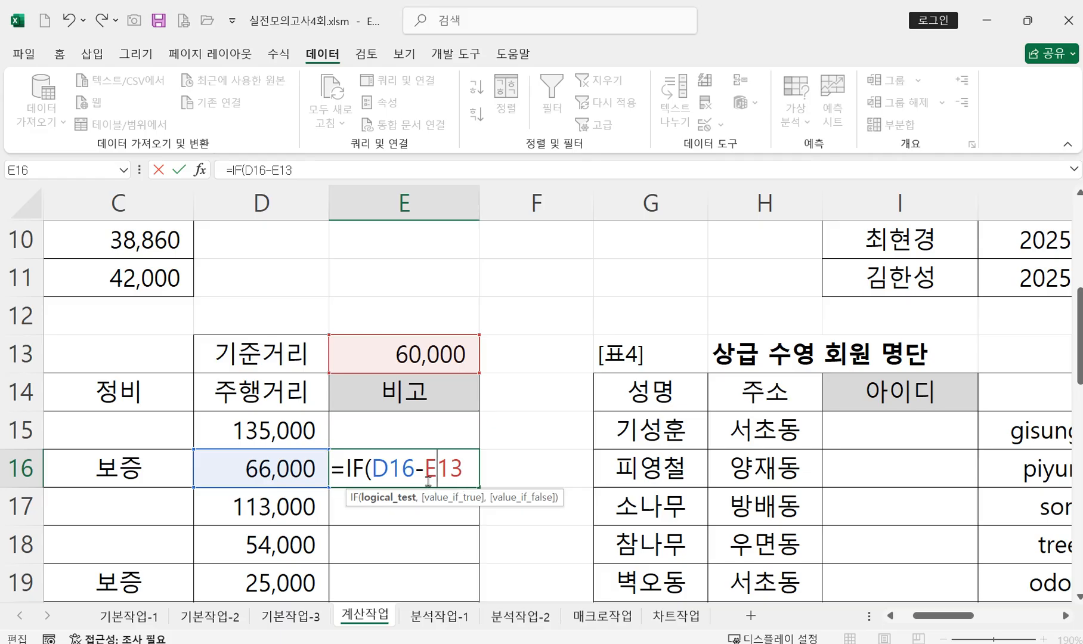
{"action": "key", "text": "F4"}
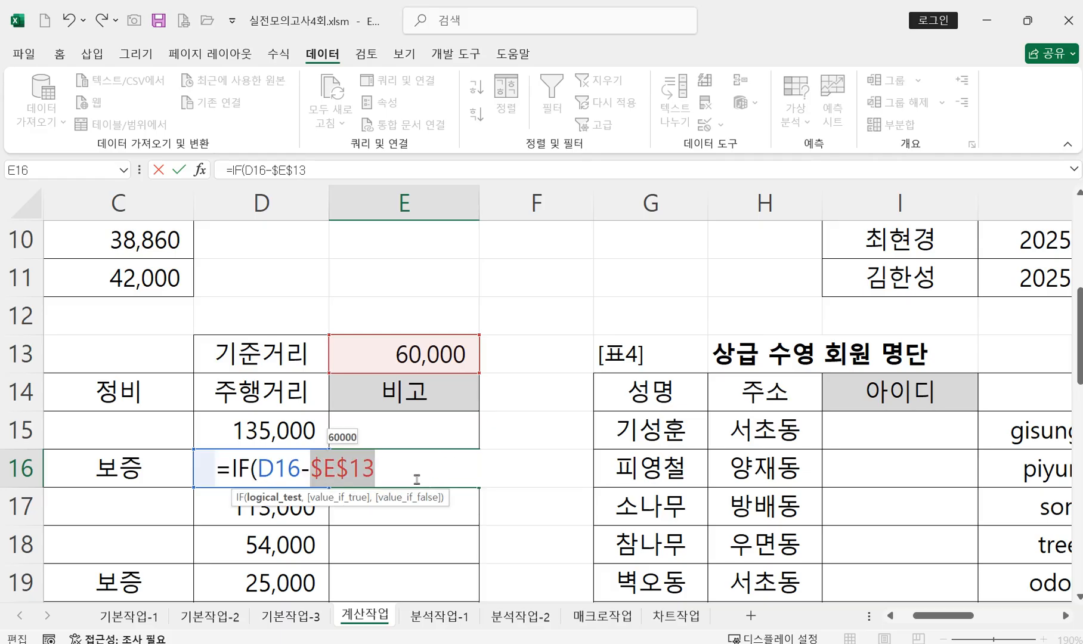
{"action": "left_click", "coordinate": [417, 474]}
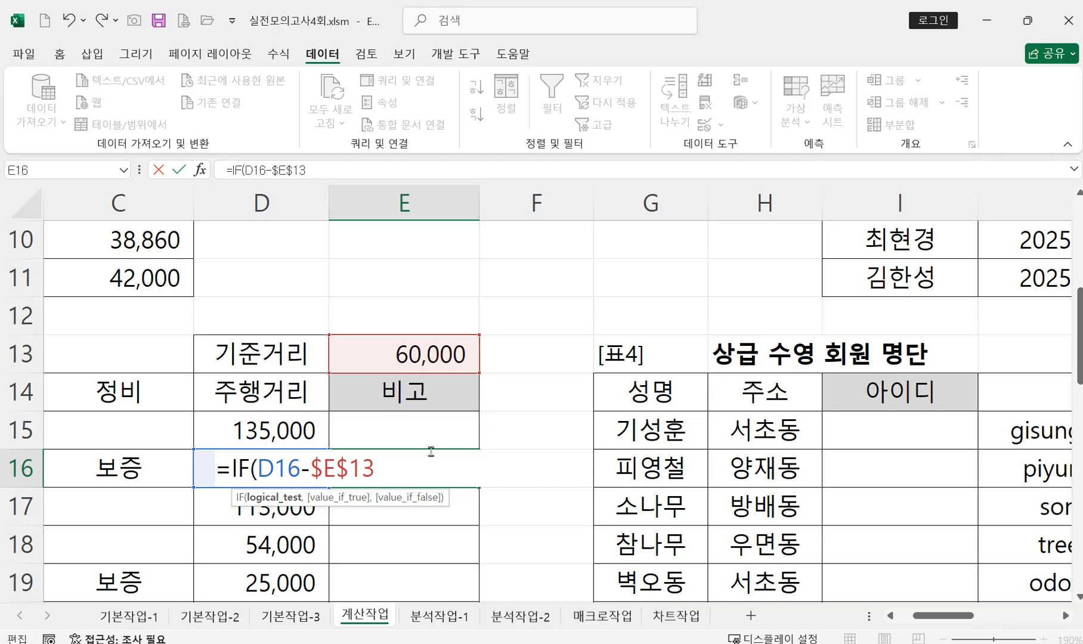
{"action": "type", "text": "<=0,"}
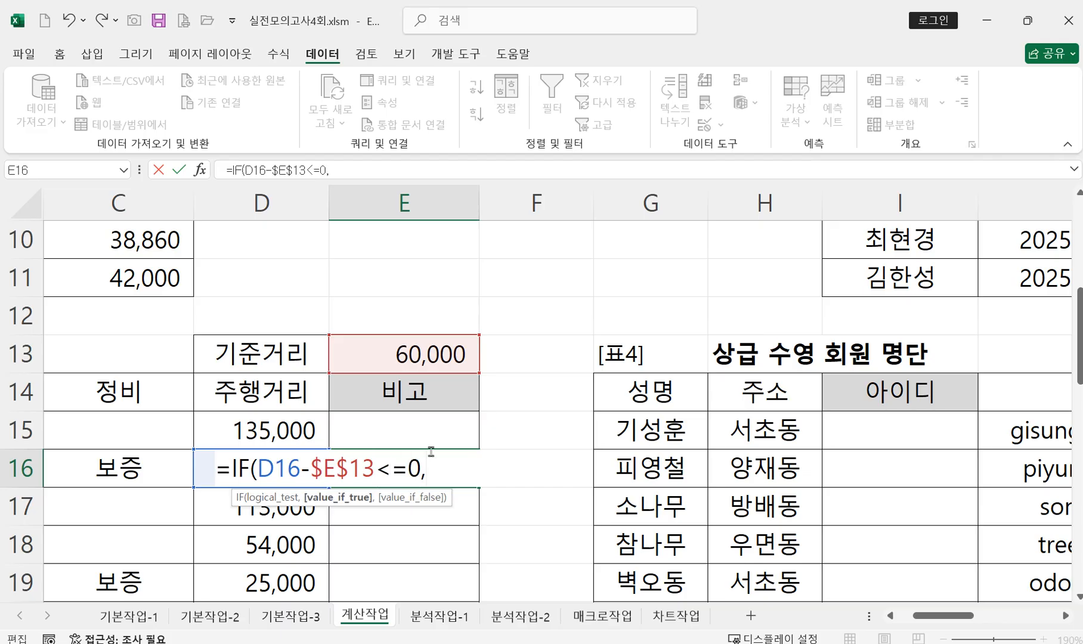
Step: Supply "최상급" as the value when true in the E16 formula
{"action": "type", "text": " \"chl"}
{"action": "key", "text": "BackSpace"}
{"action": "key", "text": "BackSpace"}
{"action": "key", "text": "BackSpace"}
{"action": "key", "text": "Hangul"}
{"action": "type", "text": "ㅊㅚ상급"}
{"action": "type", "text": "\","}
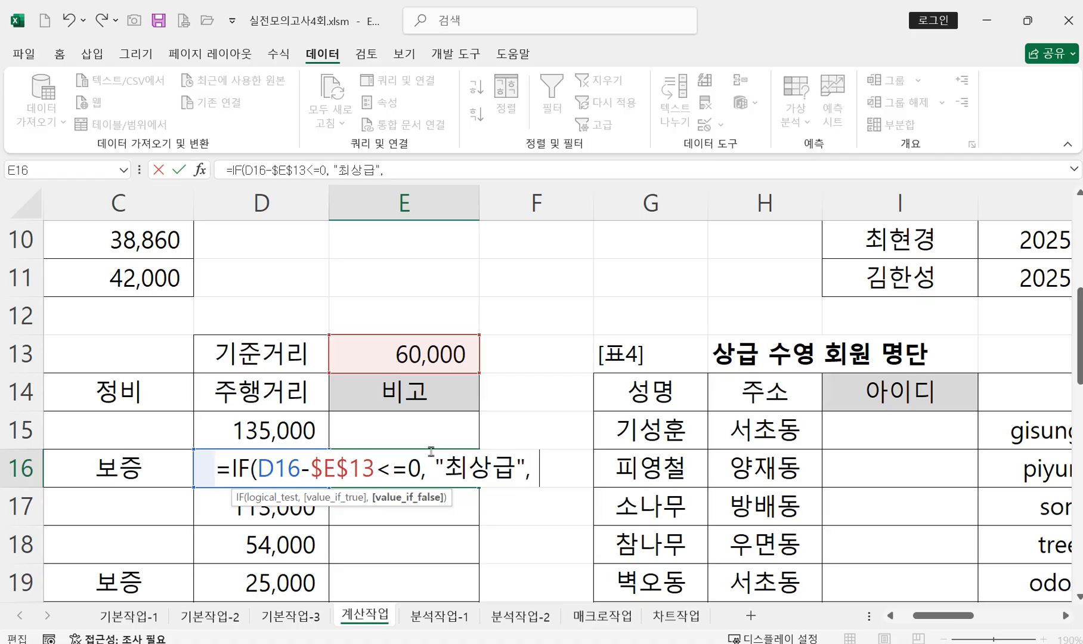
Step: Nest a second IF as the false argument in E16, with the condition D16-$E$13<=20000
{"action": "key", "text": "Hangul"}
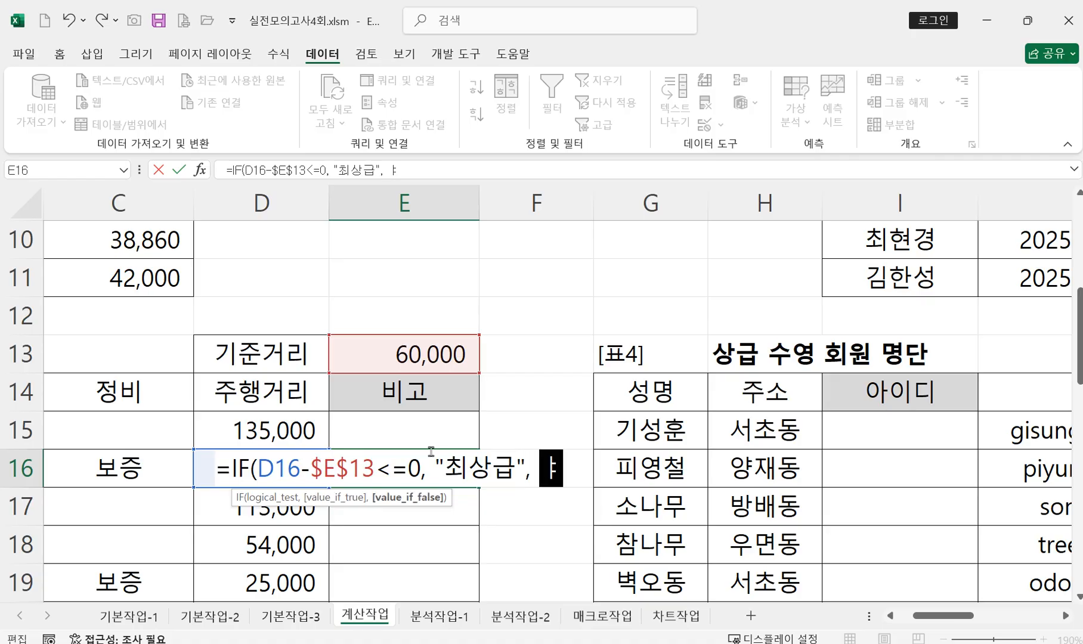
{"action": "type", "text": "i"}
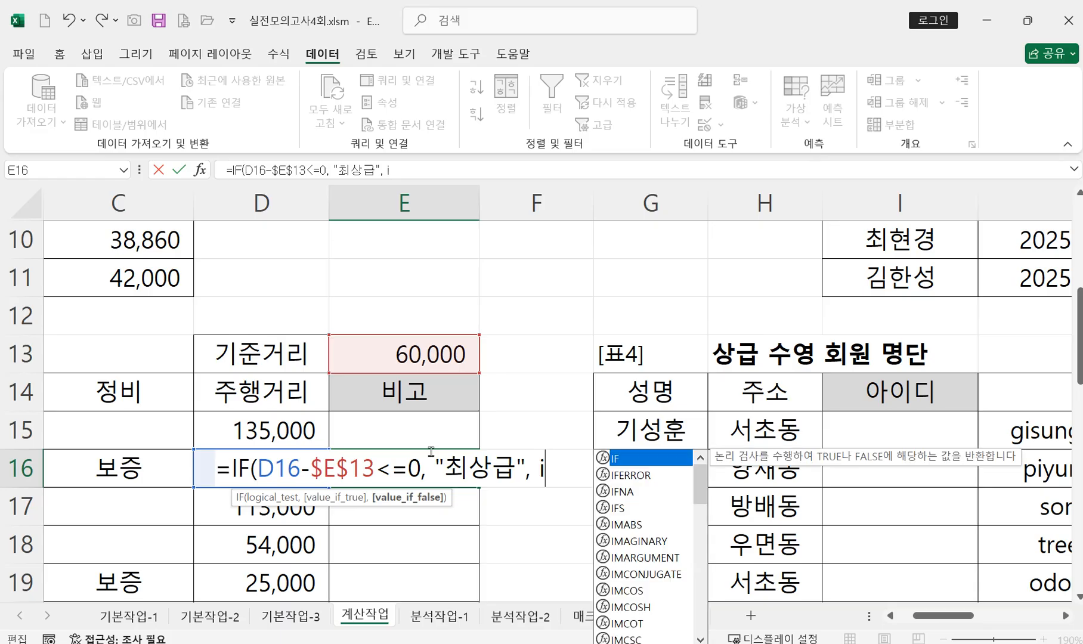
{"action": "key", "text": "Tab"}
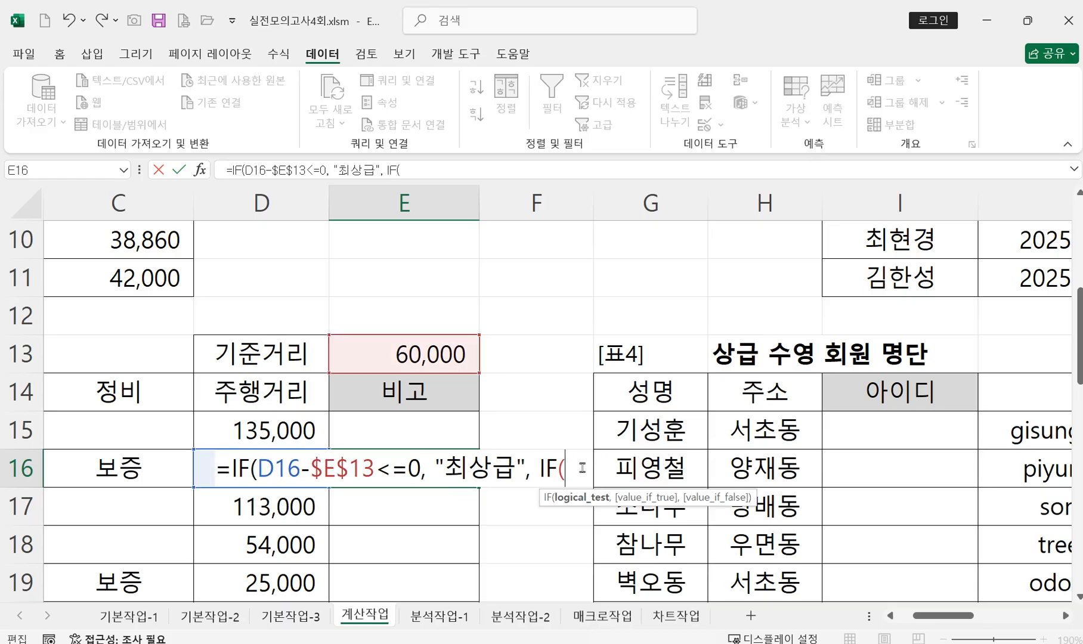
{"action": "left_click", "coordinate": [203, 468]}
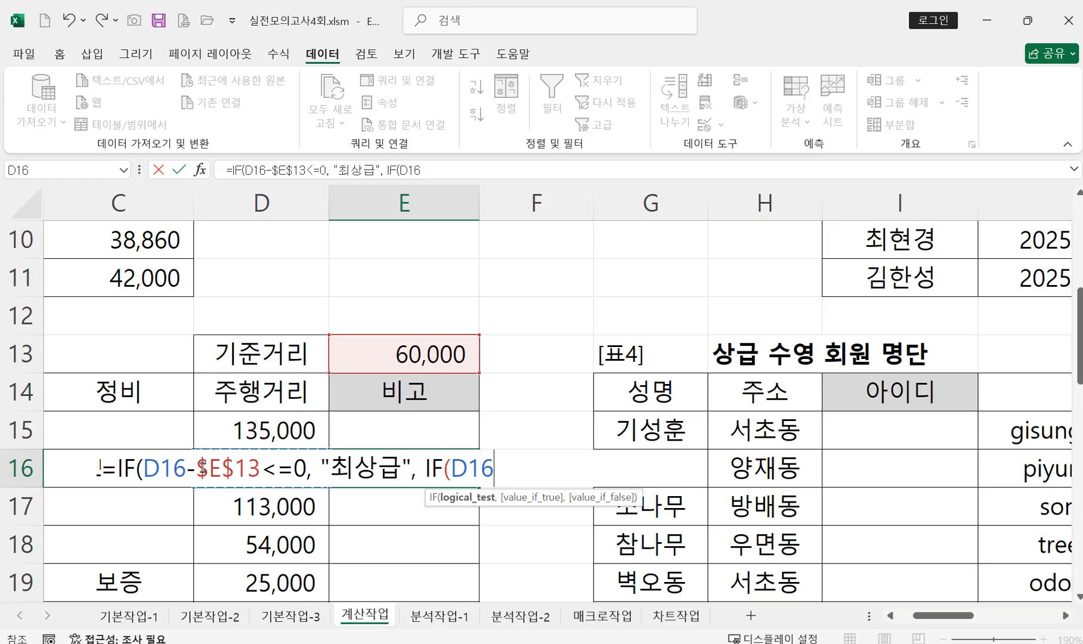
{"action": "type", "text": "-"}
{"action": "left_click", "coordinate": [433, 354]}
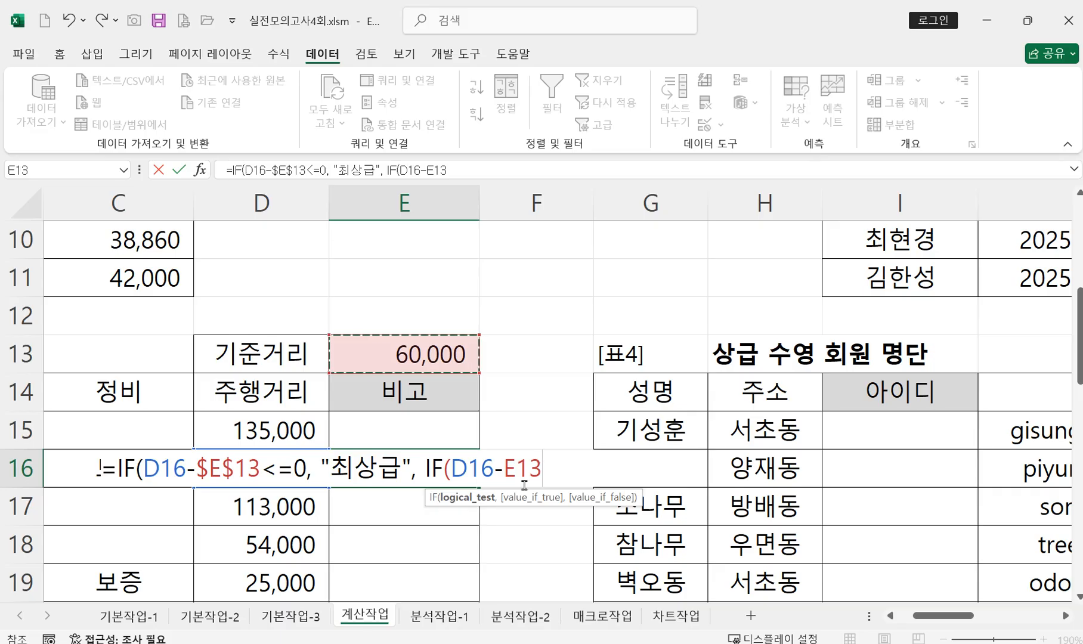
{"action": "key", "text": "F4"}
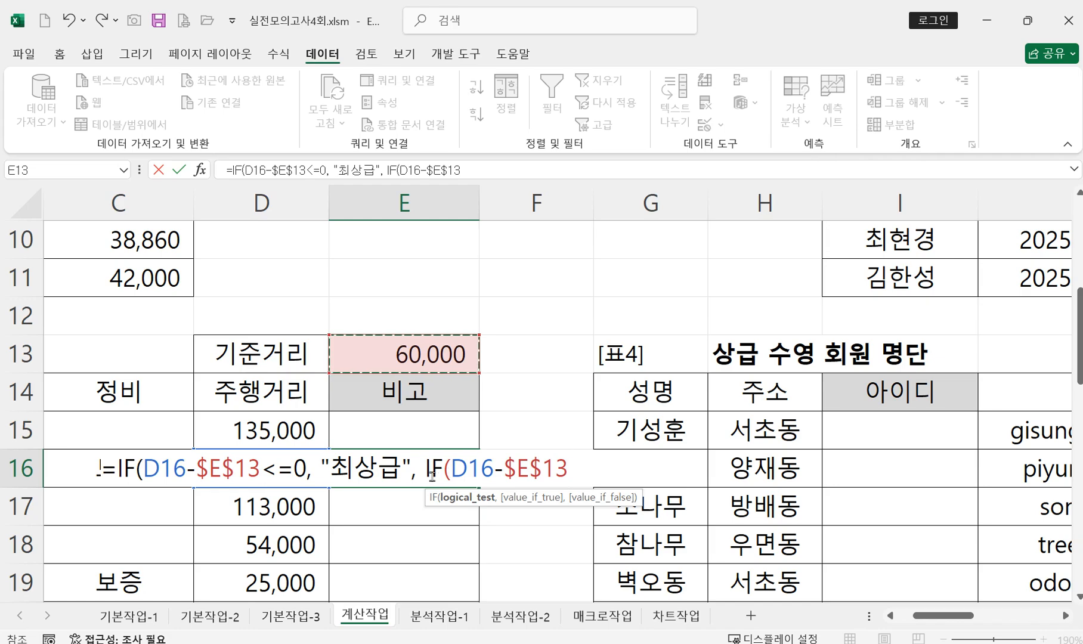
{"action": "type", "text": "<=20000"}
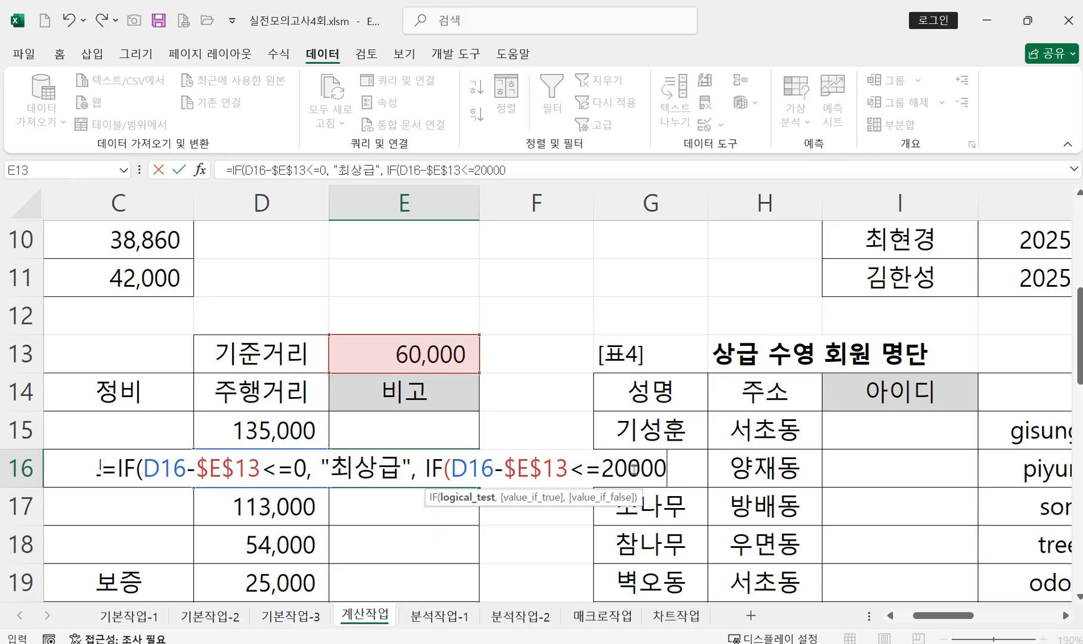
Step: Complete the nested IF in E16 with "상급" when true and an empty string "" when false
{"action": "type", "text": ", \"상급\""}
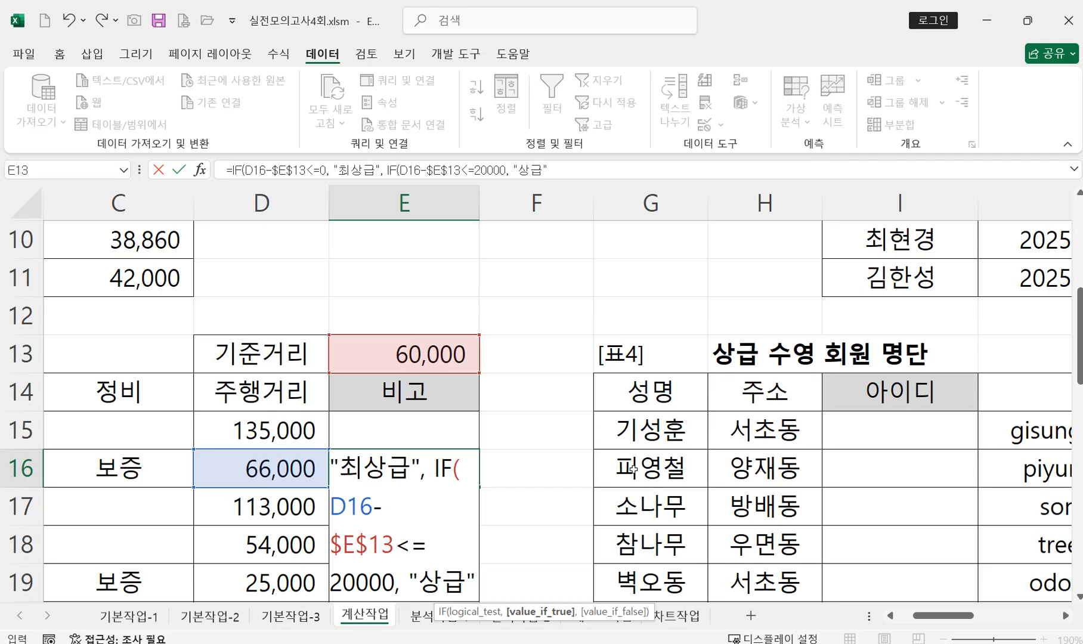
{"action": "type", "text": ", \"\""}
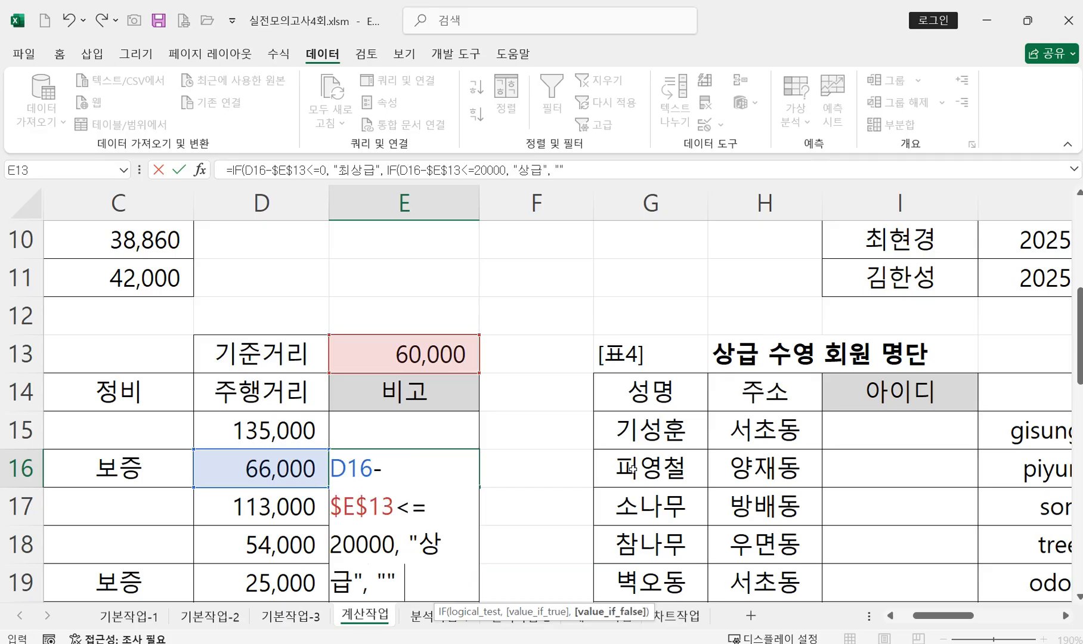
{"action": "type", "text": " )"}
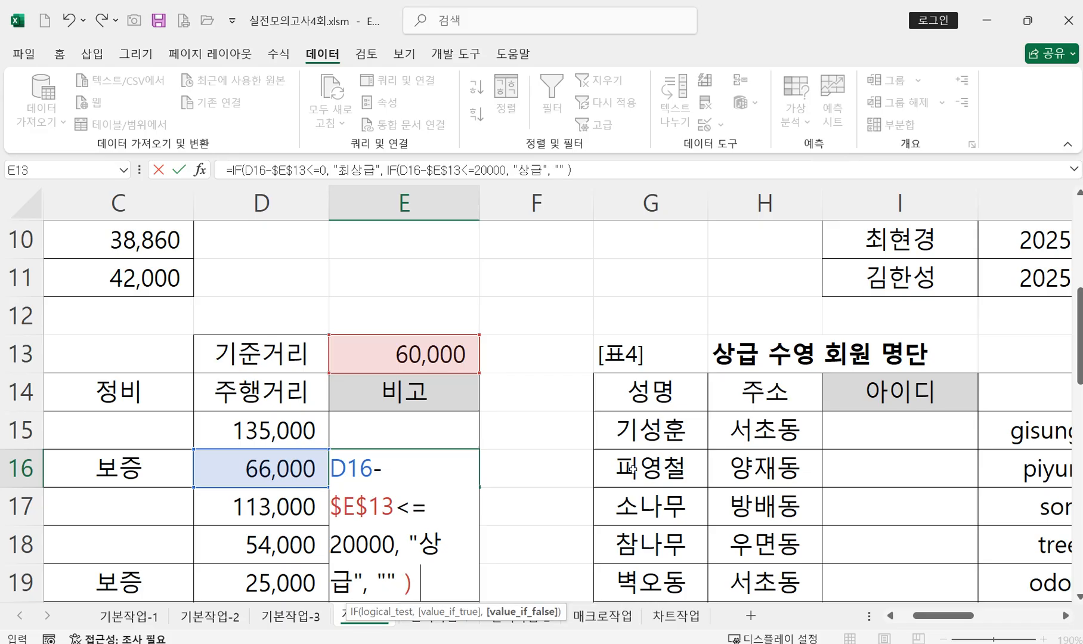
{"action": "type", "text": " )"}
{"action": "key", "text": "Return"}
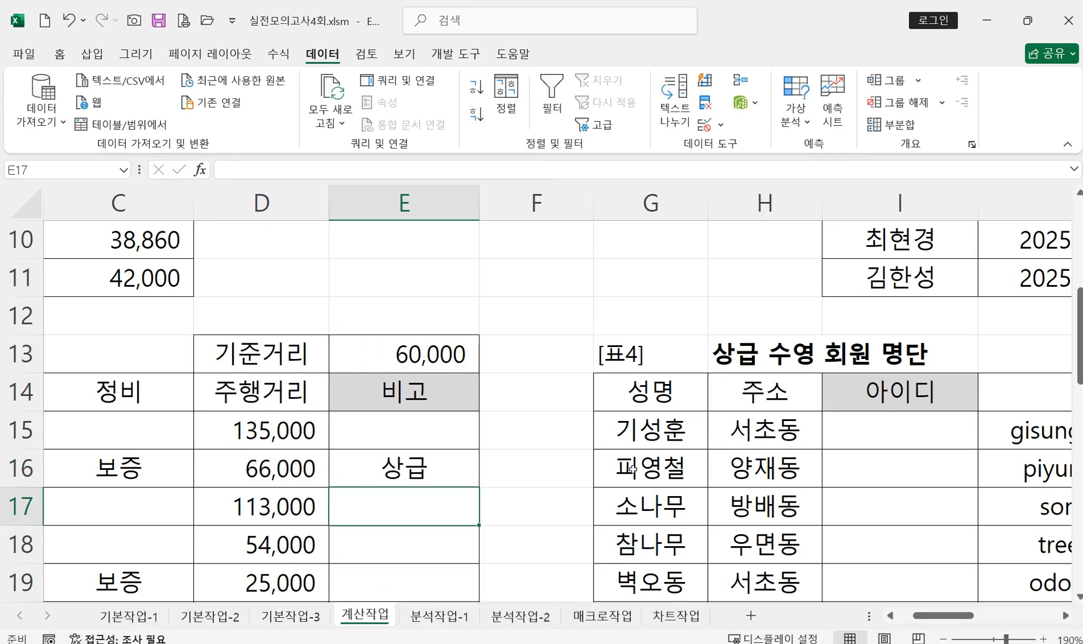
Step: Fill the E16 formula down through E23 in the 비고 column
{"action": "scroll", "coordinate": [491, 335], "scroll_direction": "down", "scroll_amount": 2}
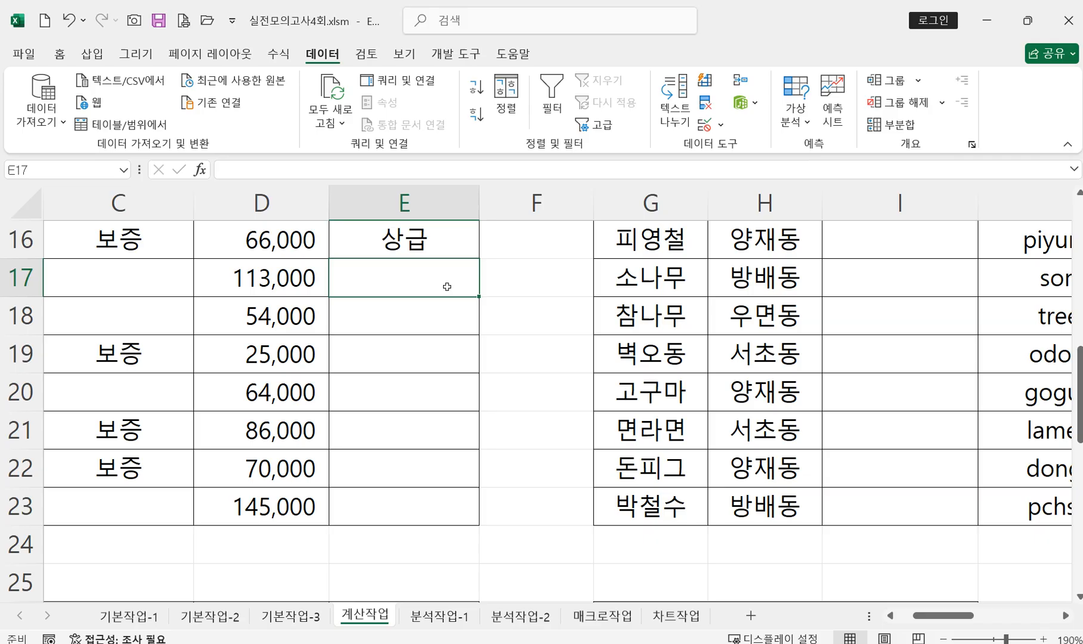
{"action": "left_click", "coordinate": [443, 251]}
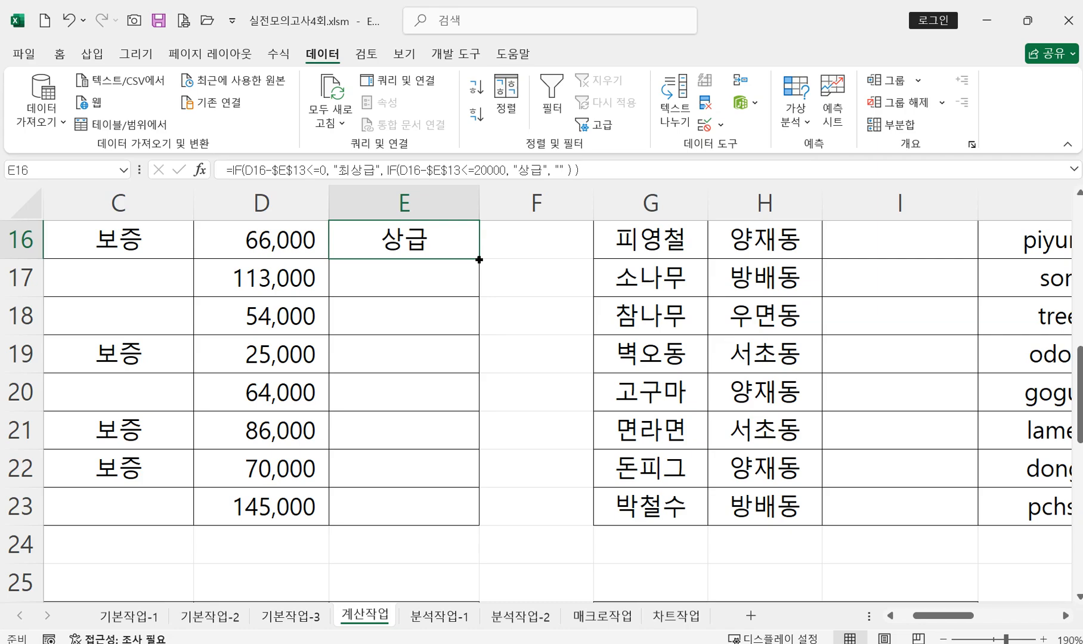
{"action": "left_click_drag", "start_coordinate": [479, 260], "coordinate": [468, 507]}
{"action": "scroll", "coordinate": [547, 513], "scroll_direction": "up", "scroll_amount": 2}
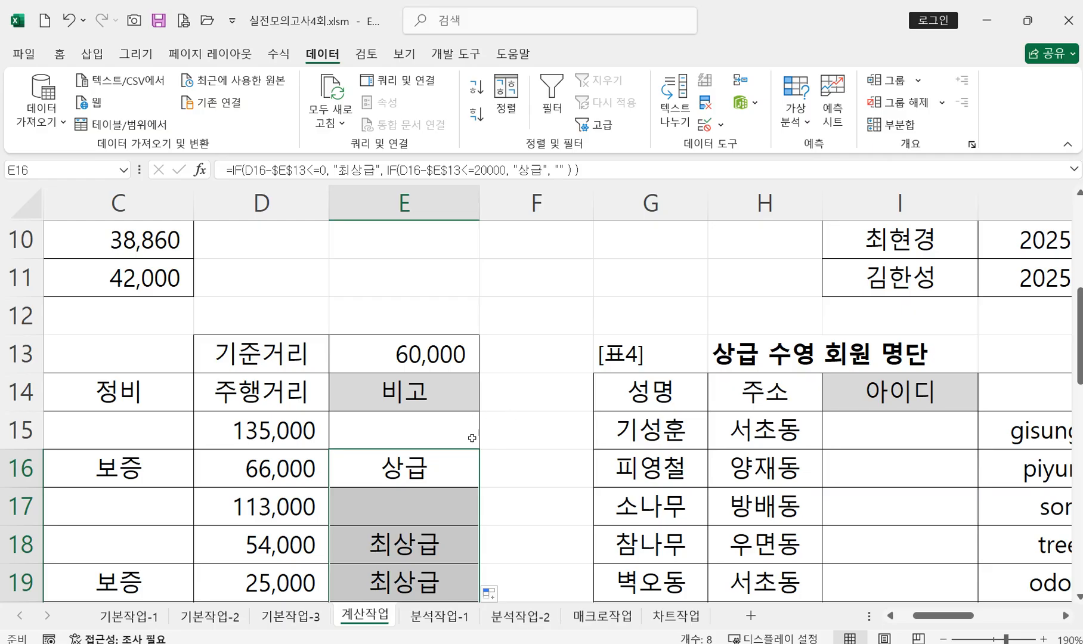
Step: Check the formulas in the first and last cells of the 비고 column, E15 and E23
{"action": "left_click", "coordinate": [429, 435]}
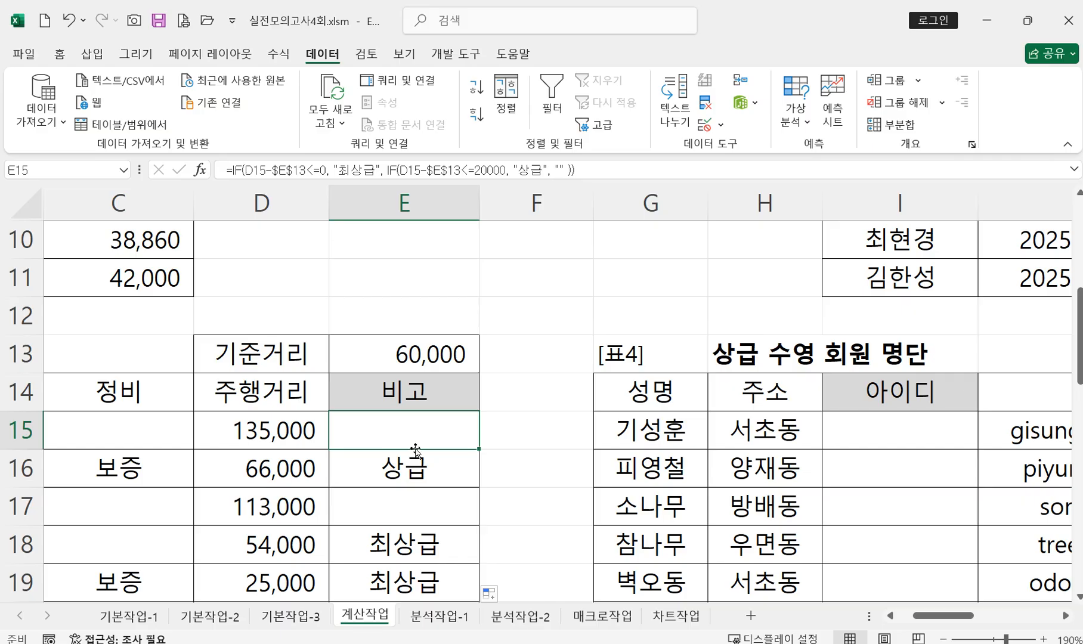
{"action": "scroll", "coordinate": [420, 477], "scroll_direction": "down", "scroll_amount": 2}
{"action": "left_click", "coordinate": [409, 517]}
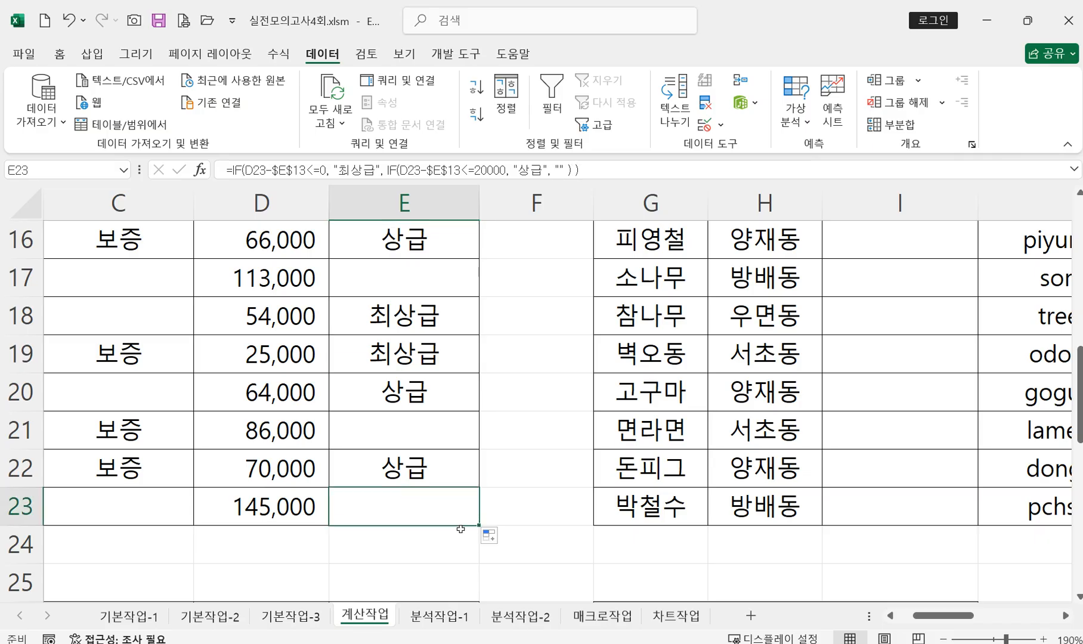
{"action": "type", "text": "="}
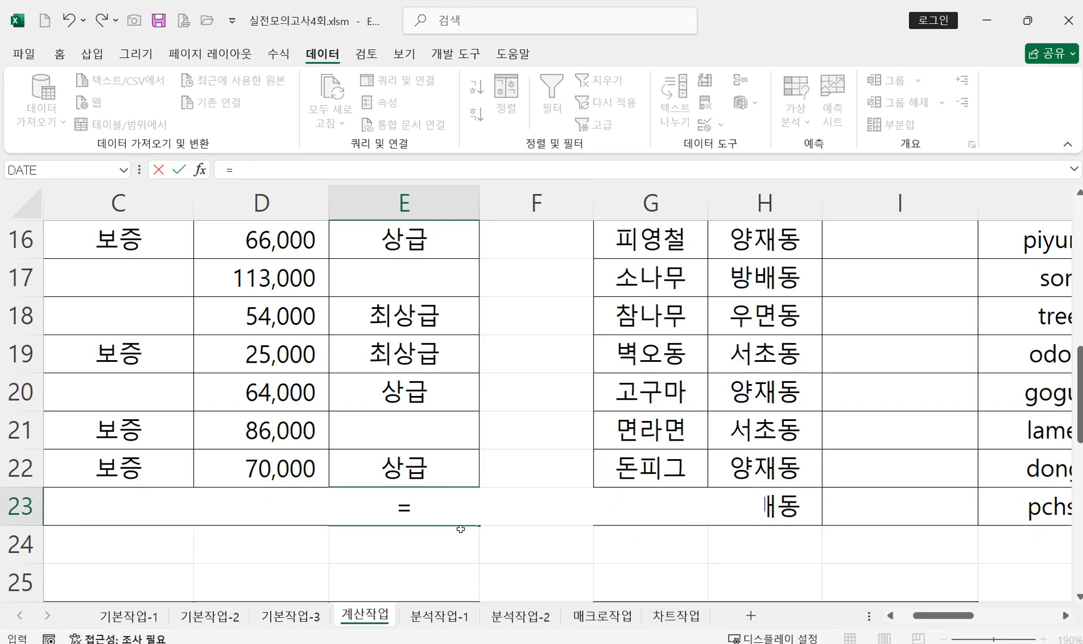
{"action": "key", "text": "Escape"}
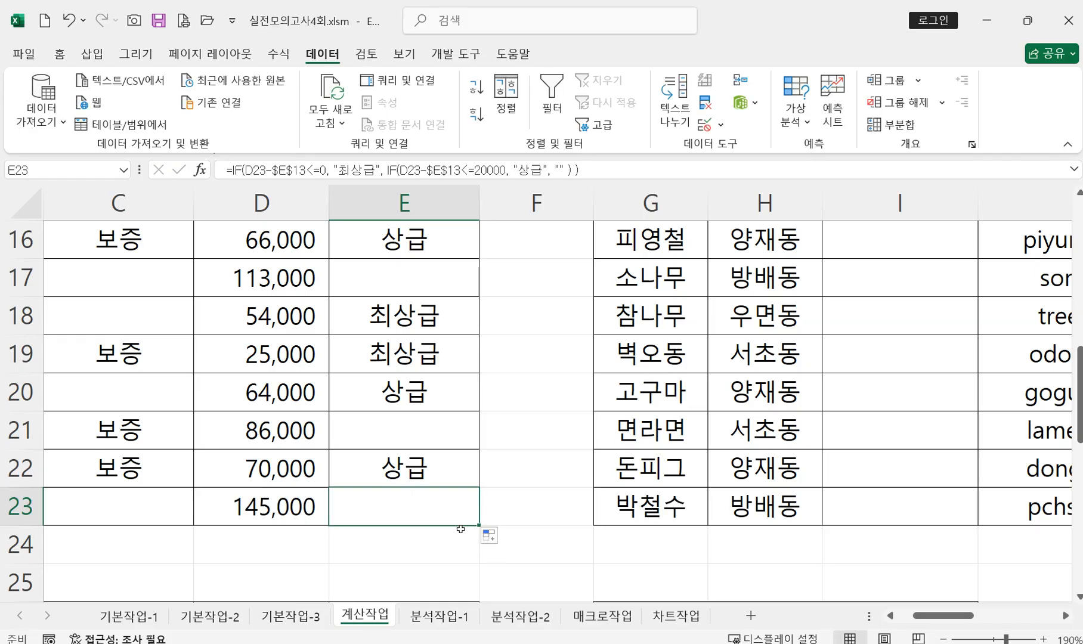
{"action": "type", "text": "= ㅑ"}
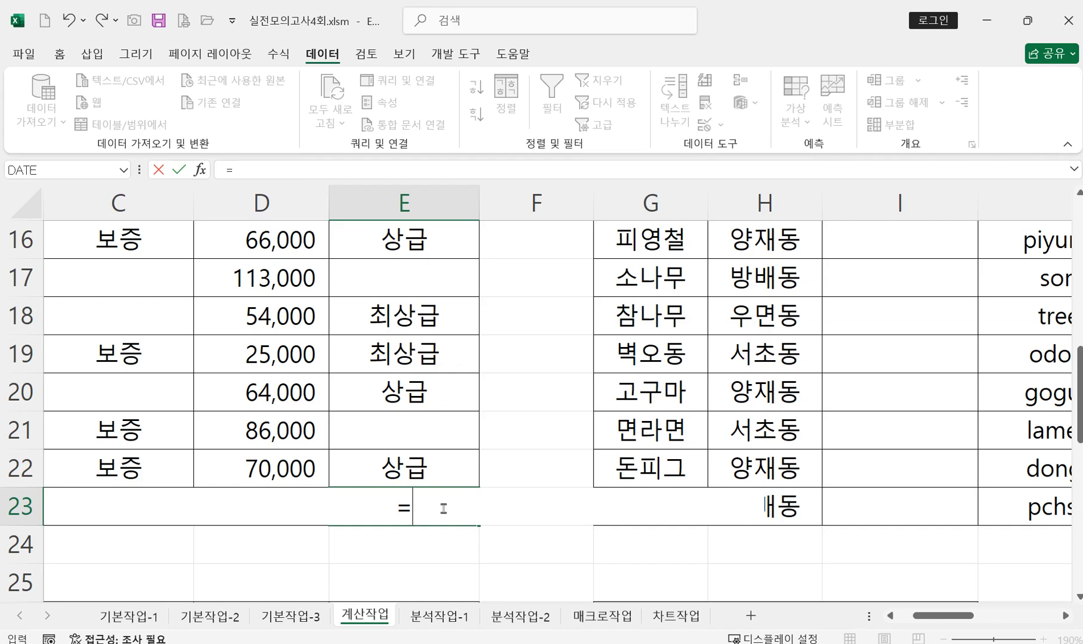
{"action": "key", "text": "Escape"}
Step: Re-enter the formula in E23 as an IF with the condition D23-$E$13<=0, keeping E13 absolute
{"action": "type", "text": "=ㅑ"}
{"action": "key", "text": "BackSpace"}
{"action": "type", "text": "if"}
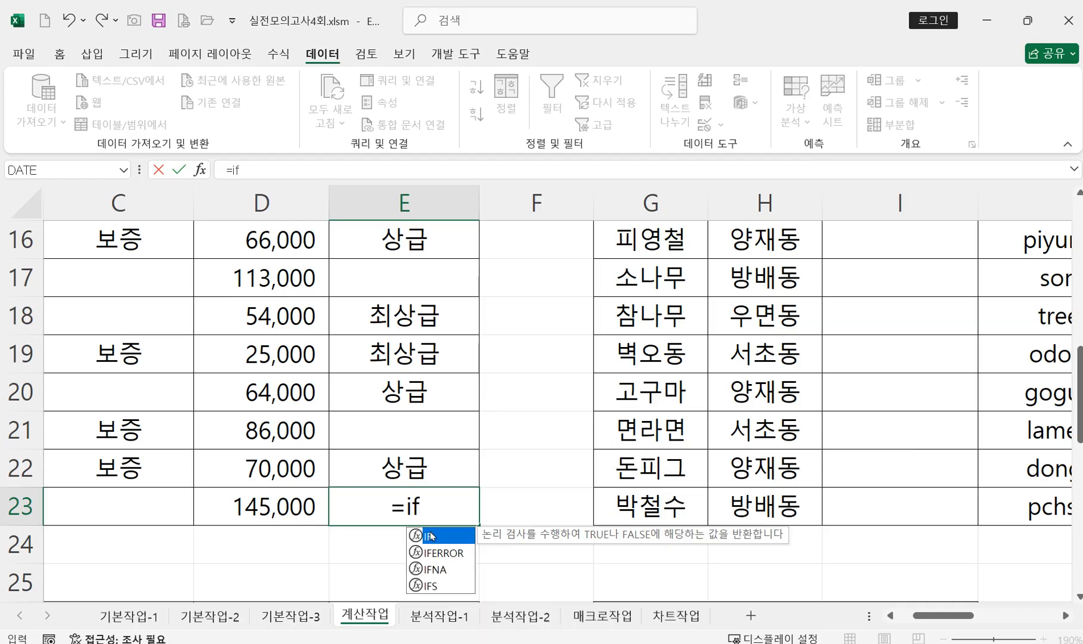
{"action": "key", "text": "Tab"}
{"action": "left_click", "coordinate": [296, 504]}
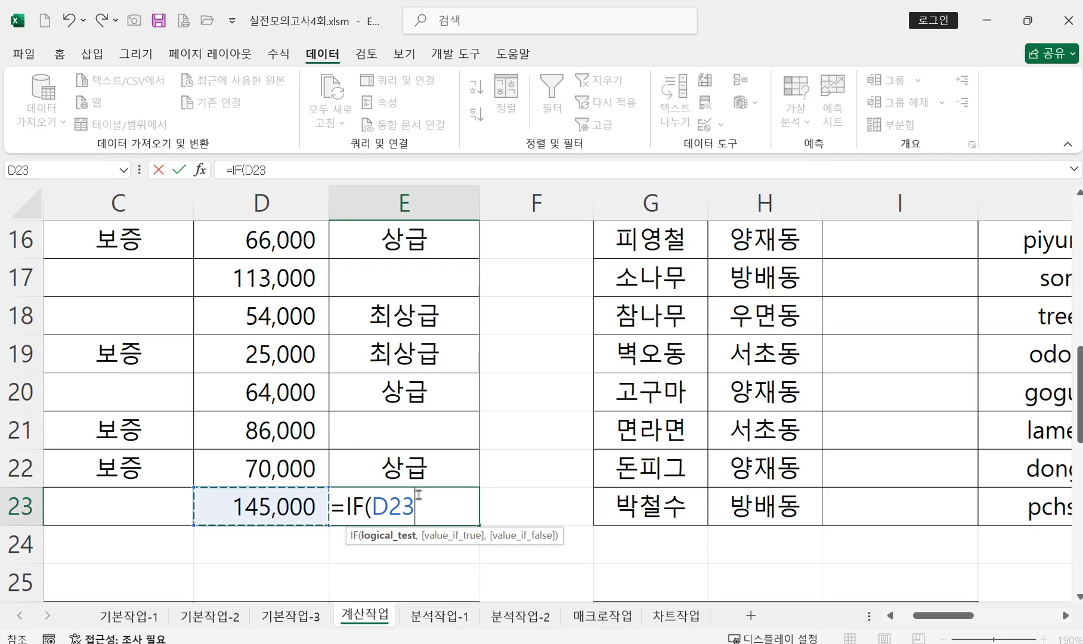
{"action": "type", "text": "-"}
{"action": "scroll", "coordinate": [527, 390], "scroll_direction": "up", "scroll_amount": 2}
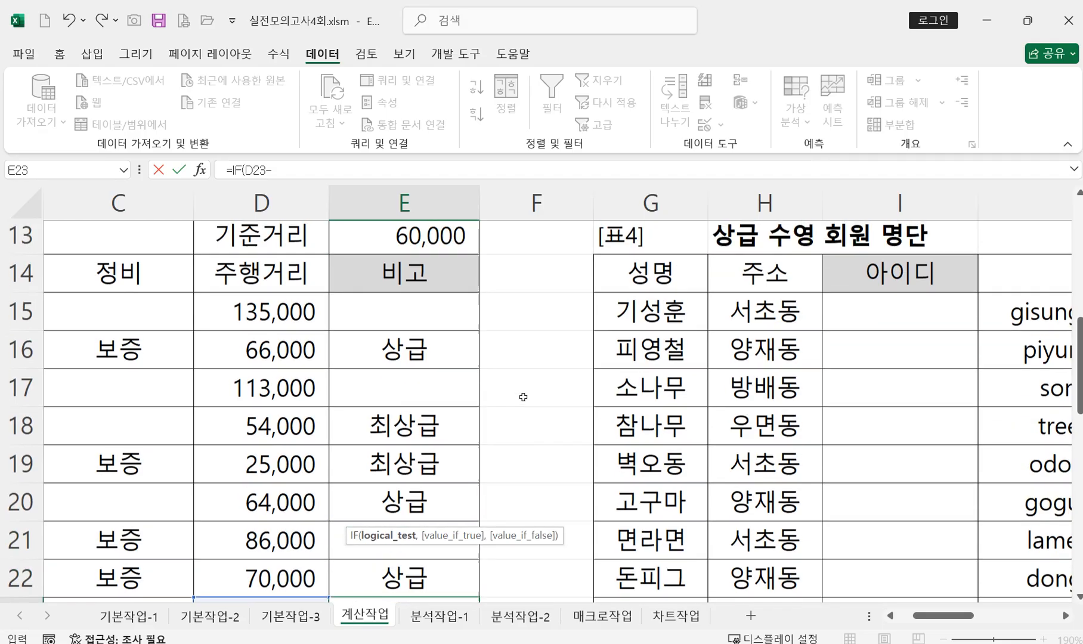
{"action": "left_click", "coordinate": [450, 355]}
{"action": "scroll", "coordinate": [466, 358], "scroll_direction": "down", "scroll_amount": 3}
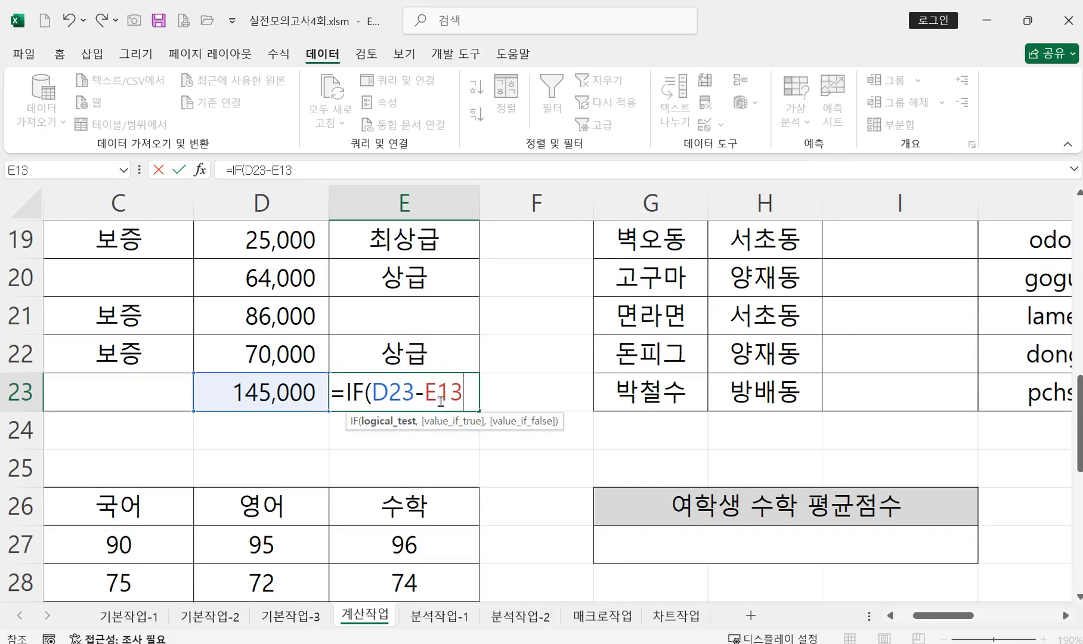
{"action": "key", "text": "F4"}
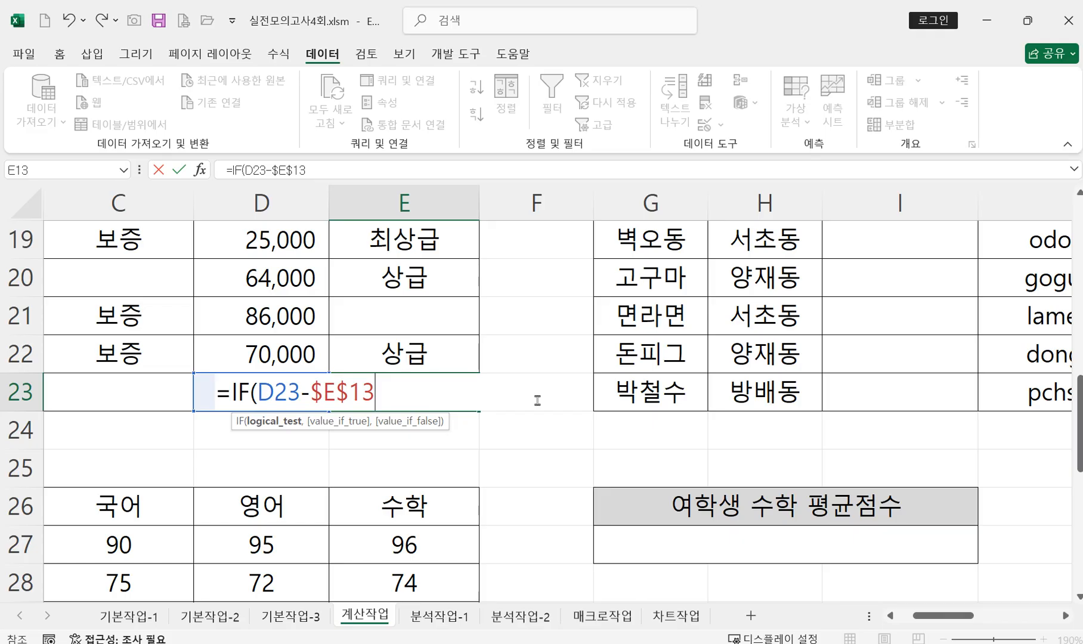
{"action": "type", "text": "<=0,"}
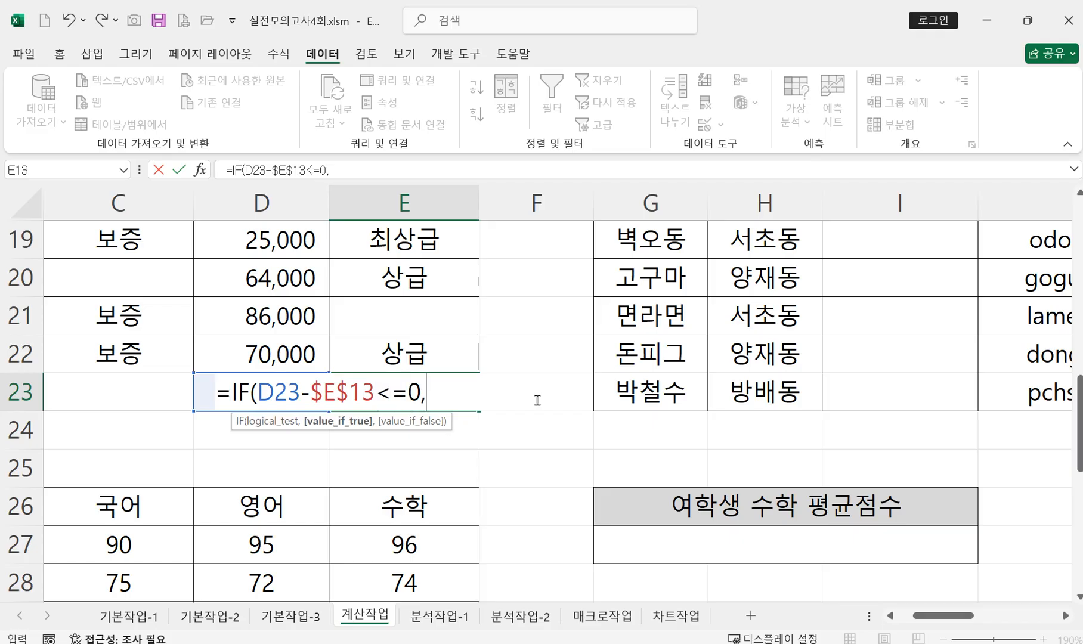
Step: Enter "최상급" as the value-if-true result of the IF formula in E23, followed by a comma
{"action": "type", "text": " \"chl"}
{"action": "key", "text": "BackSpace"}
{"action": "key", "text": "BackSpace"}
{"action": "key", "text": "BackSpace"}
{"action": "type", "text": "최"}
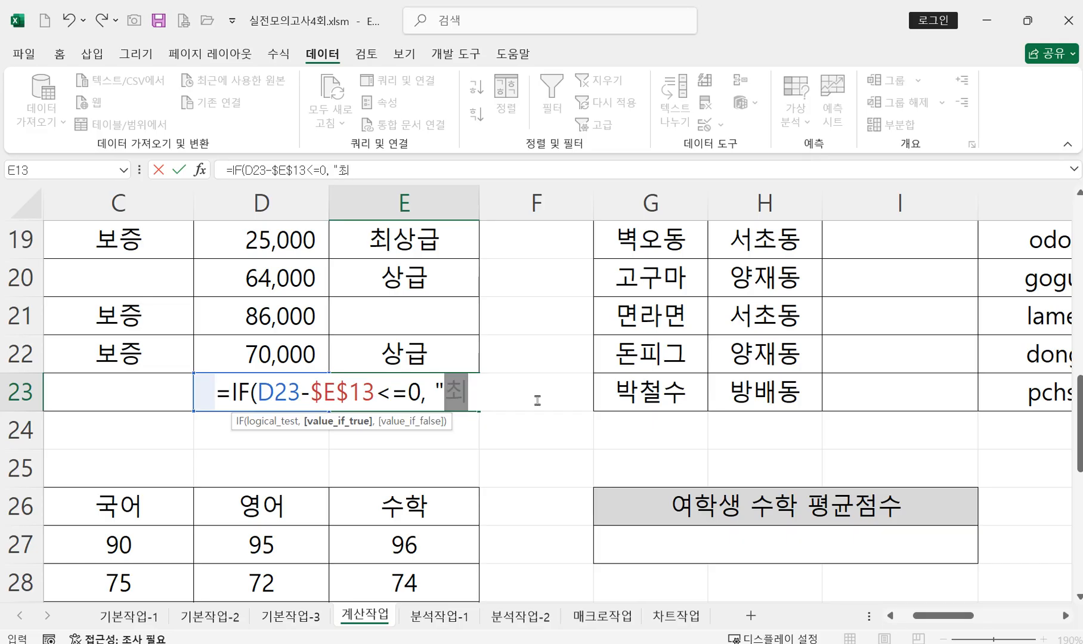
{"action": "type", "text": "상급\","}
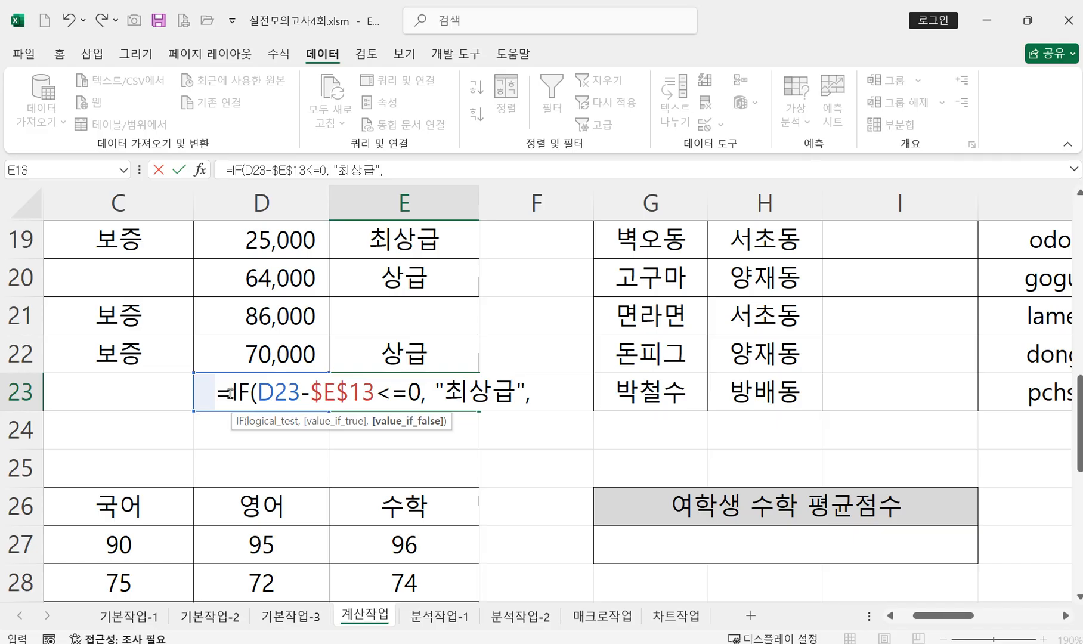
Step: Copy the IF clause in E23 without the equals sign and paste it as the value-if-false argument
{"action": "left_click_drag", "start_coordinate": [232, 394], "coordinate": [538, 393]}
{"action": "right_click", "coordinate": [491, 397]}
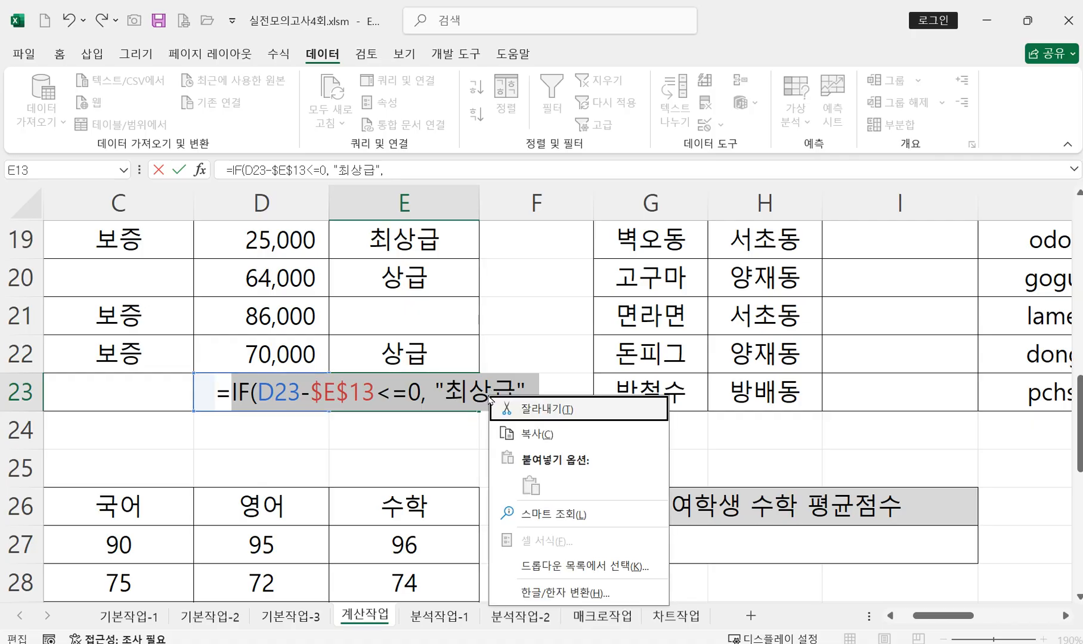
{"action": "left_click", "coordinate": [531, 428]}
{"action": "left_click", "coordinate": [550, 394]}
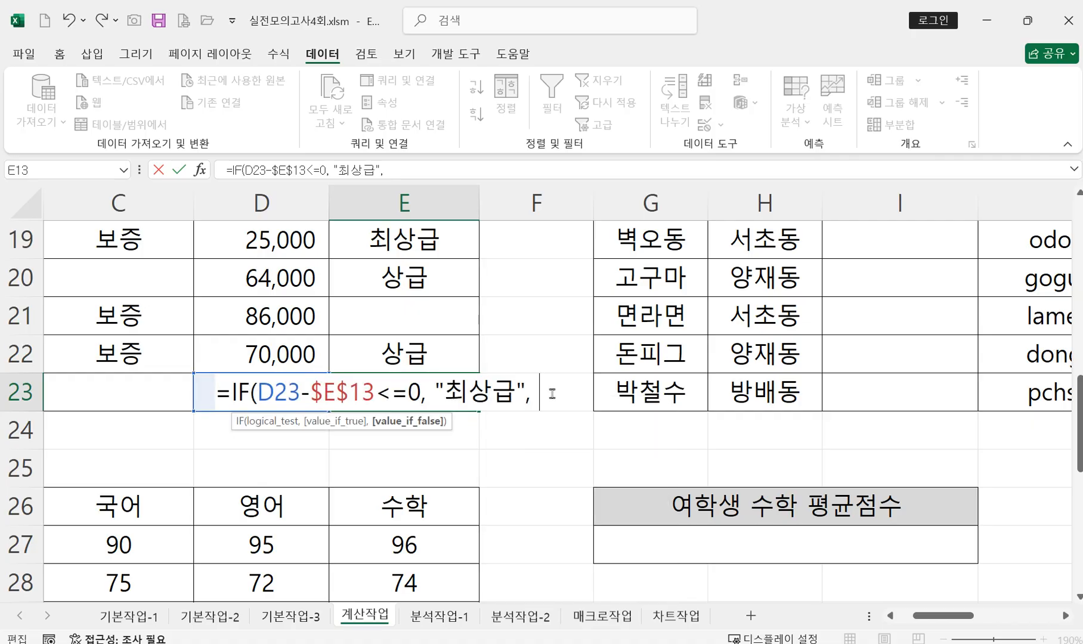
{"action": "right_click", "coordinate": [546, 392]}
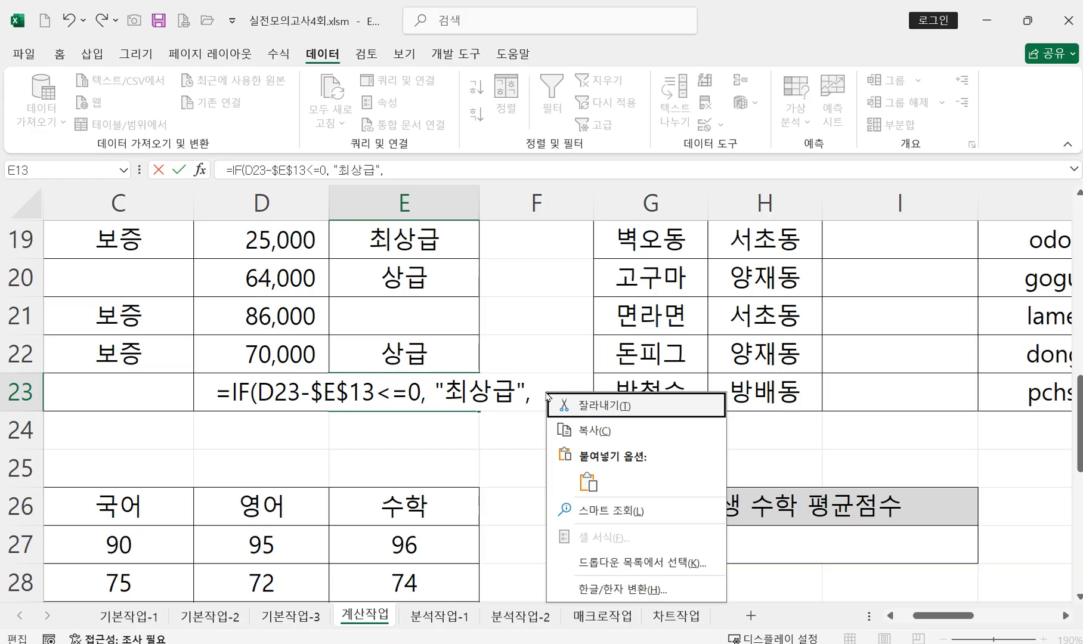
{"action": "left_click", "coordinate": [580, 480]}
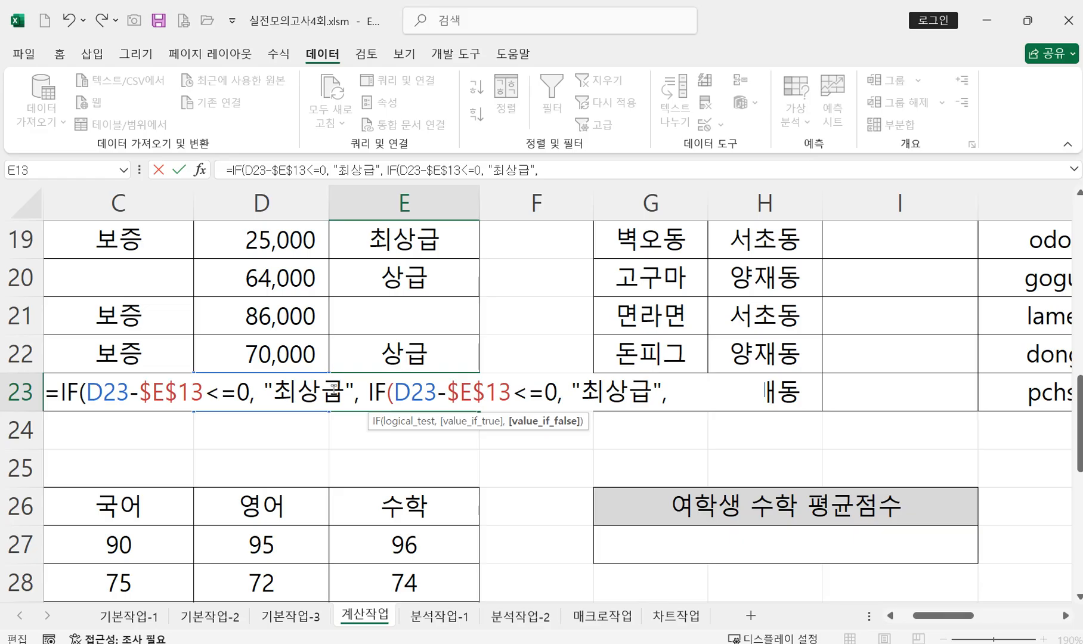
Step: Change the nested IF in E23 to test for <=20000 and return "상급"
{"action": "left_click", "coordinate": [535, 392]}
{"action": "type", "text": "200"}
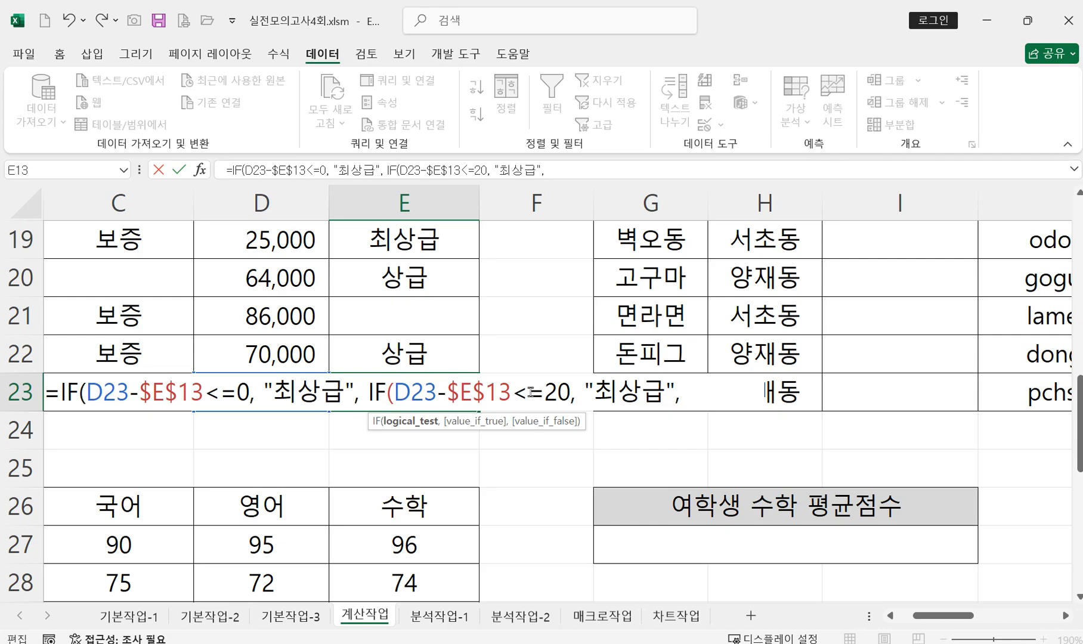
{"action": "type", "text": "0"}
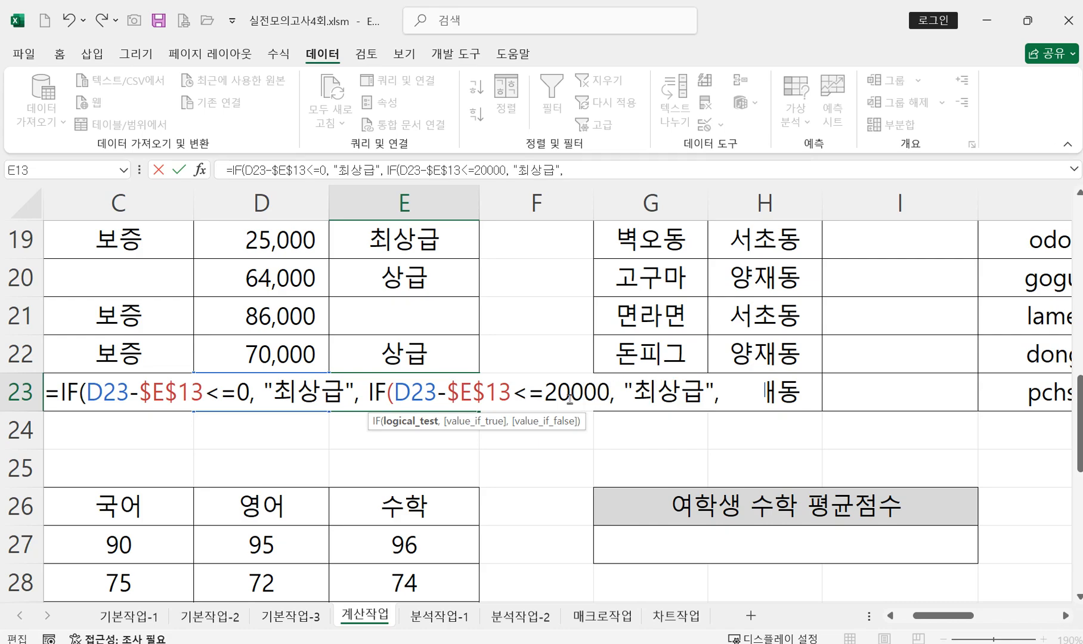
{"action": "left_click", "coordinate": [658, 395]}
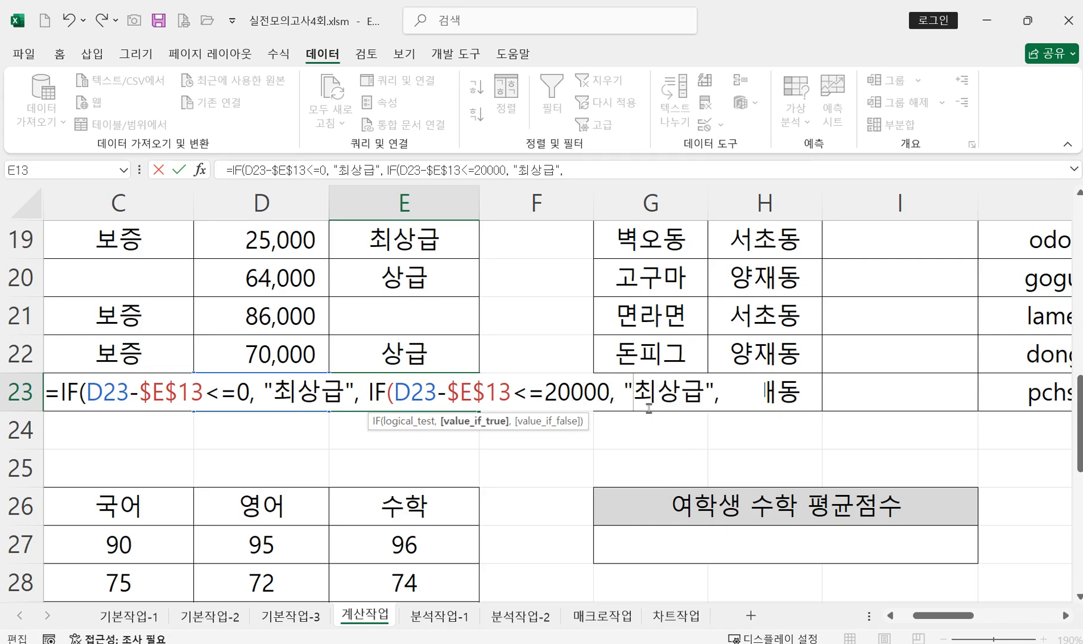
{"action": "key", "text": "BackSpace"}
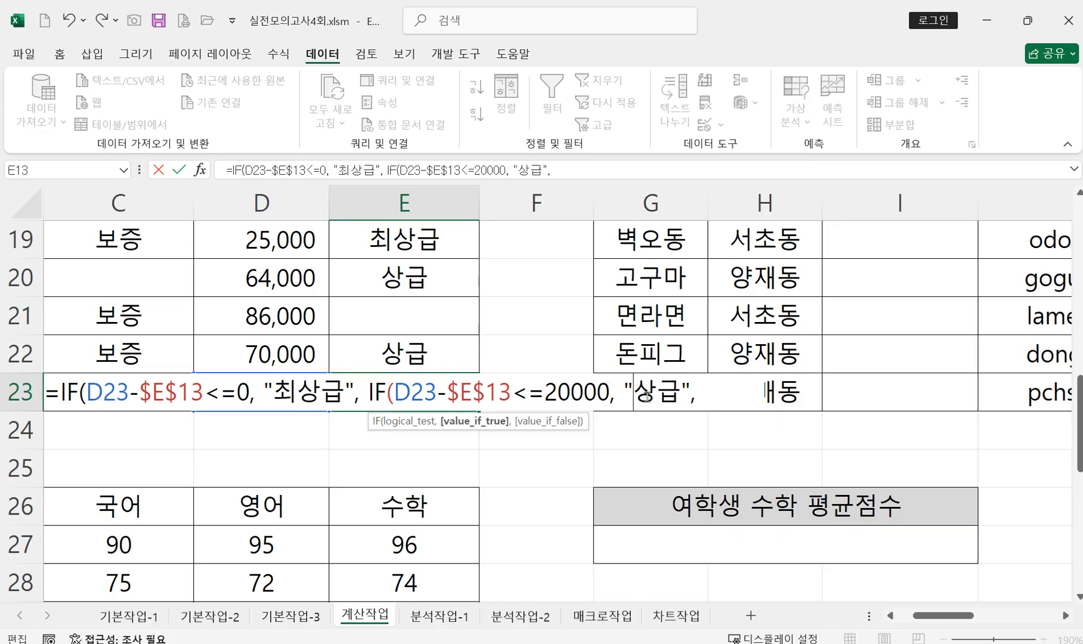
Step: Finish the E23 formula with an empty string "" as the last argument and two closing parentheses
{"action": "left_click", "coordinate": [717, 394]}
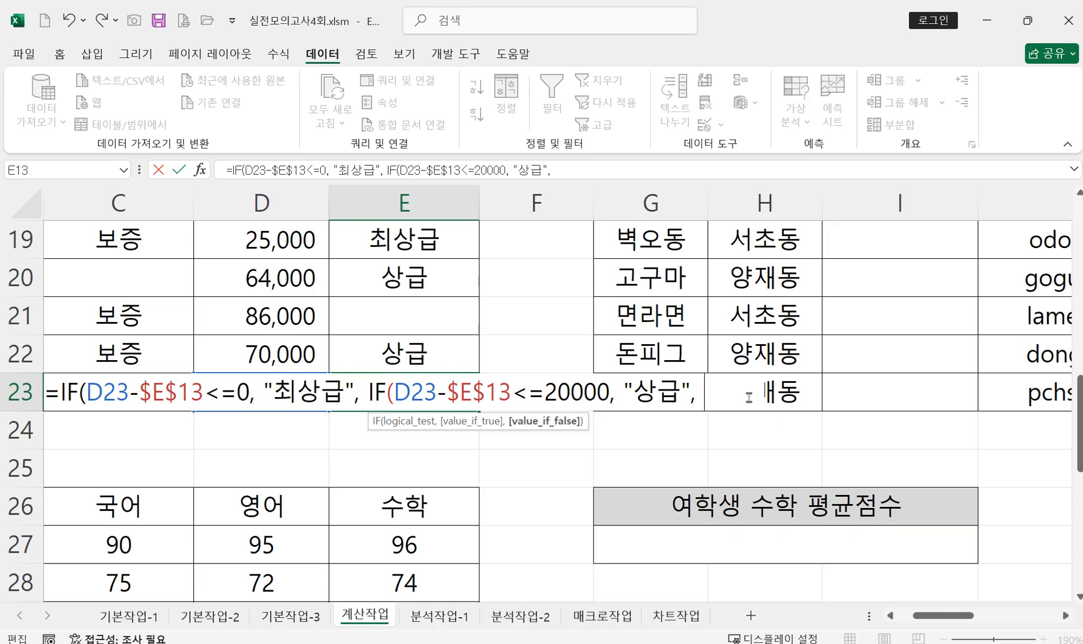
{"action": "type", "text": "\"\" ))"}
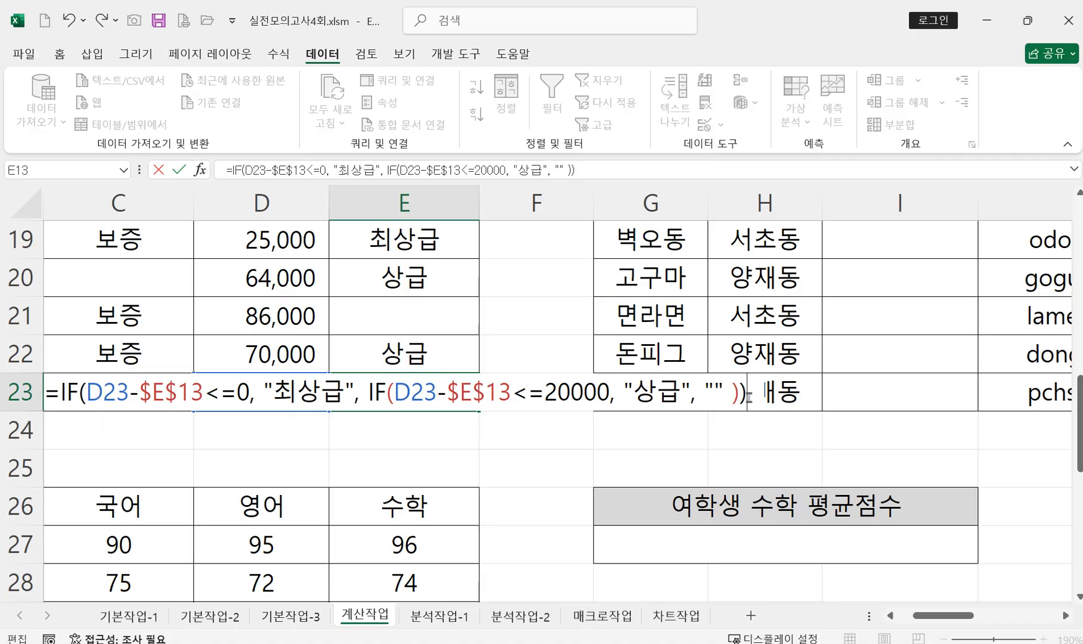
{"action": "key", "text": "Return"}
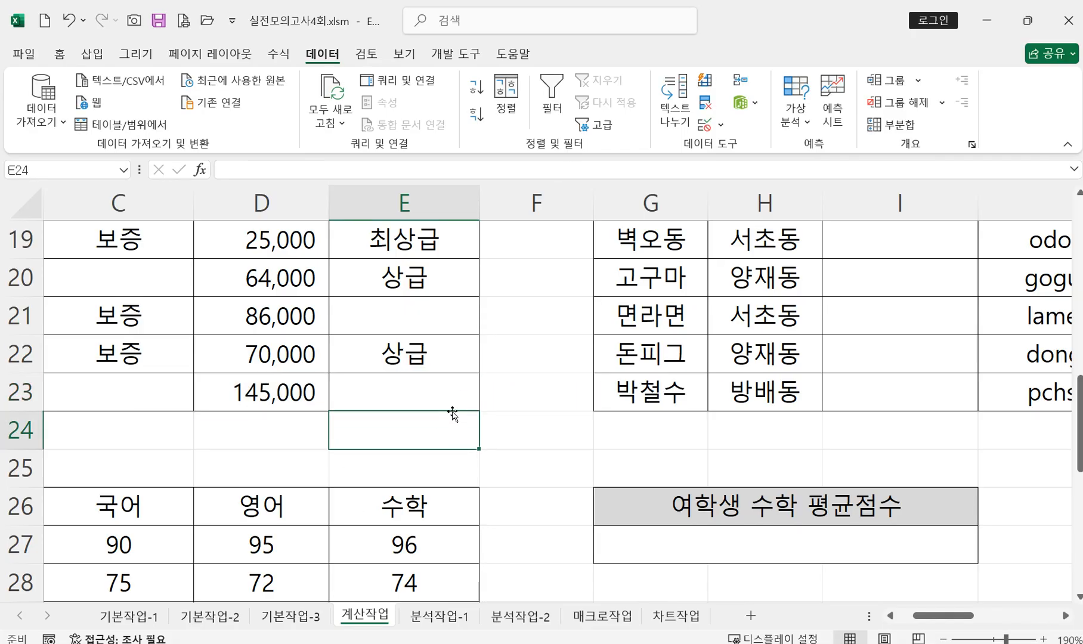
Step: Check the completed formula in E23 against the one in E15, opening E15 to show its cell references
{"action": "left_click", "coordinate": [414, 400]}
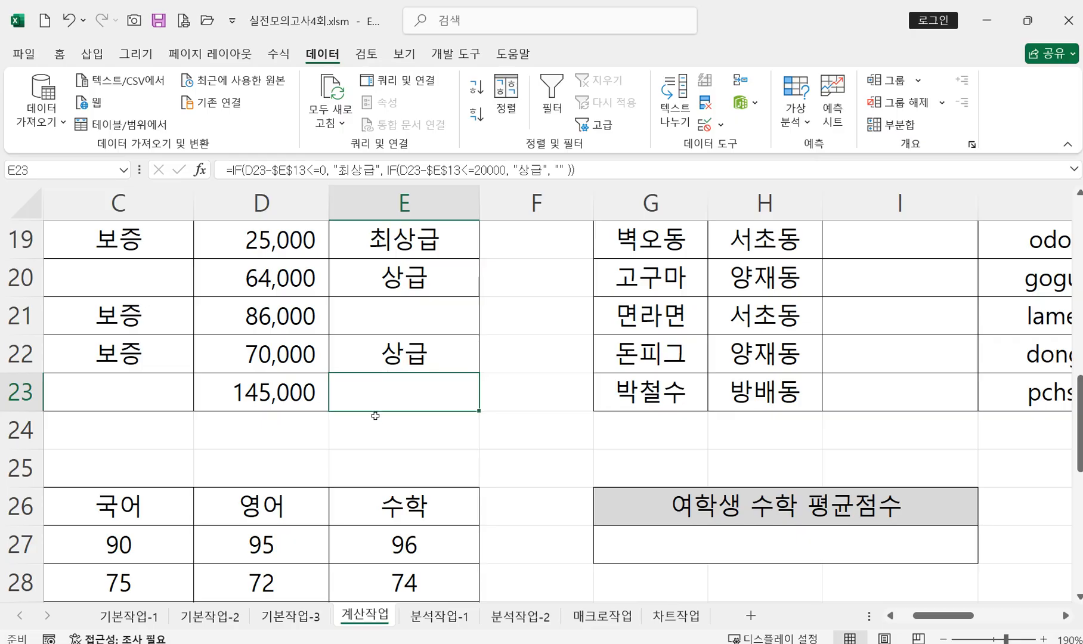
{"action": "scroll", "coordinate": [375, 418], "scroll_direction": "up", "scroll_amount": 2}
{"action": "left_click", "coordinate": [394, 316]}
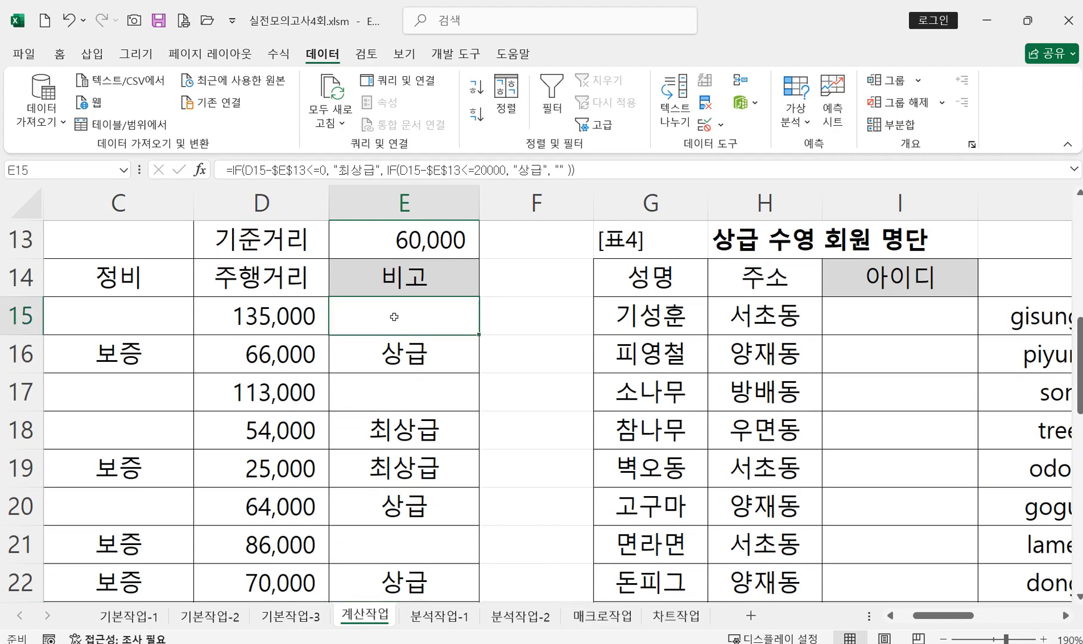
{"action": "double_click", "coordinate": [396, 317]}
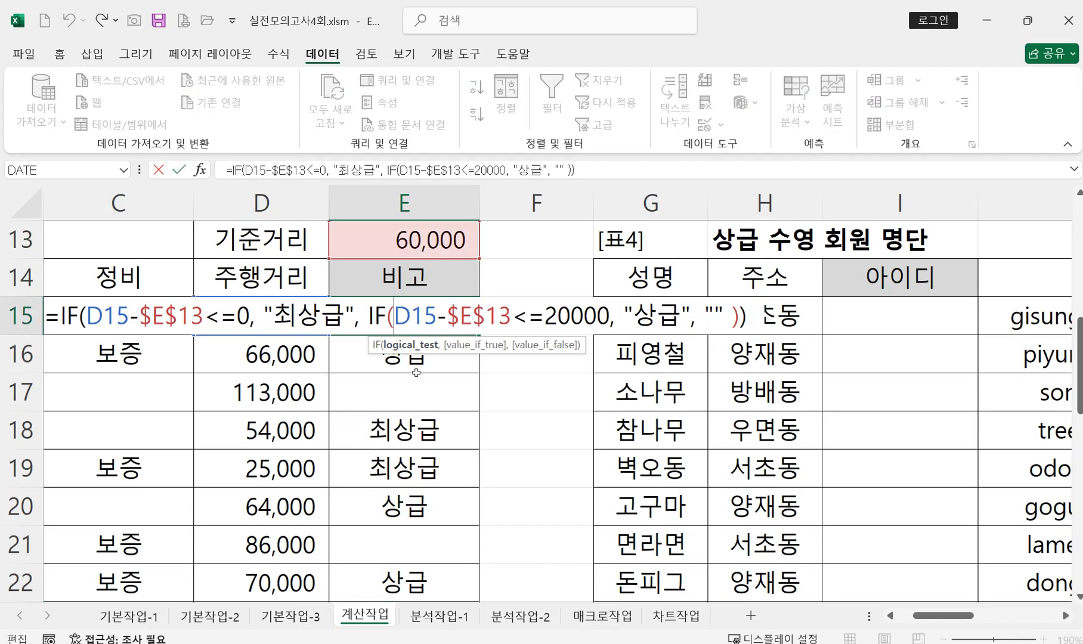